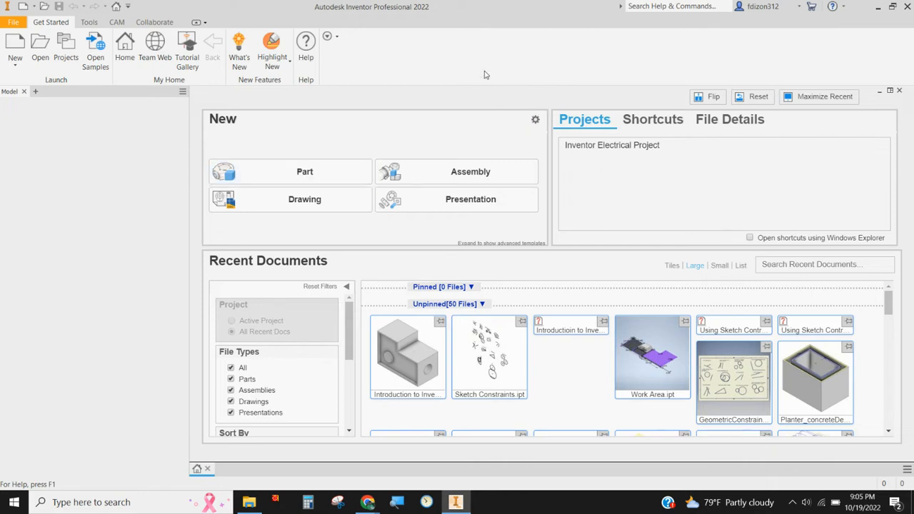
Step: Create a new part and choose the personal ID folder on the Desktop as its save location
click(304, 176)
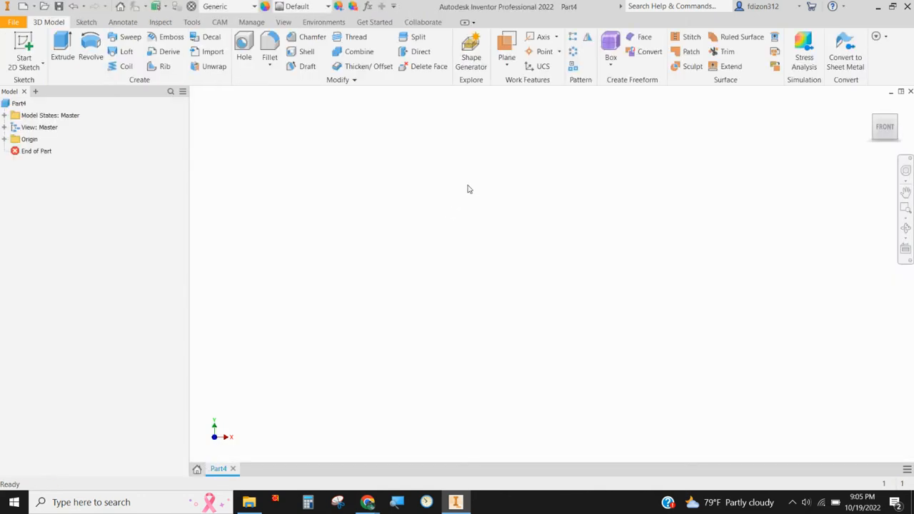
click(13, 24)
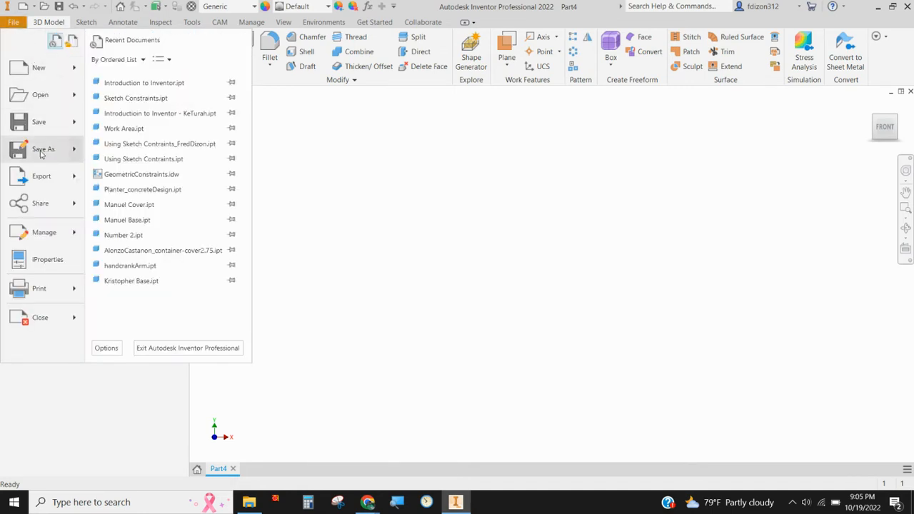
click(42, 150)
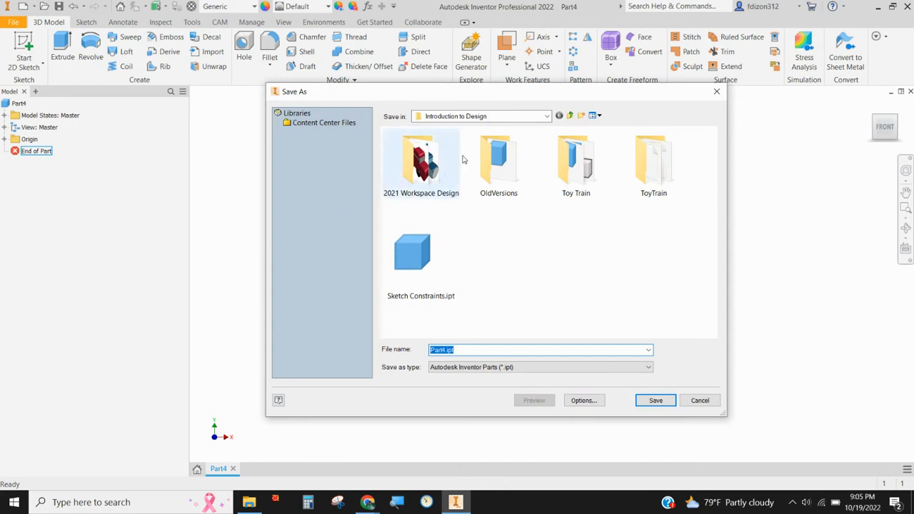
click(471, 117)
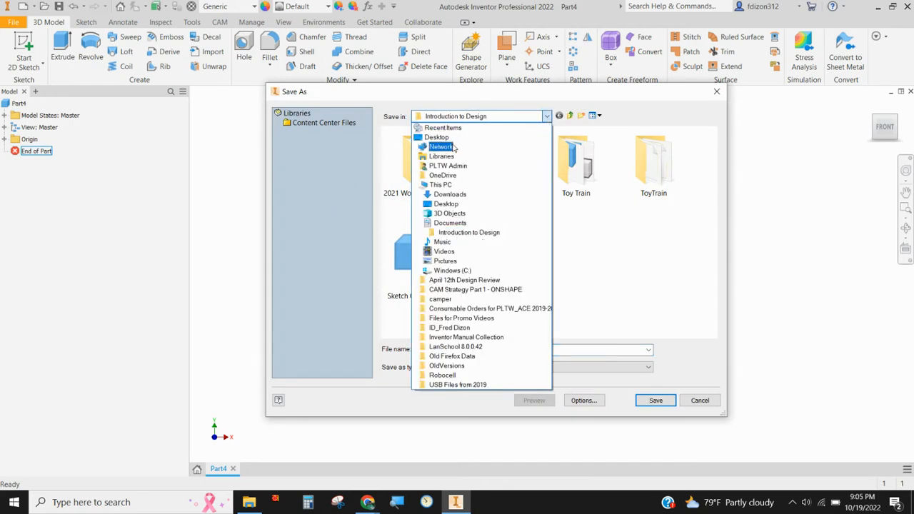
click(436, 136)
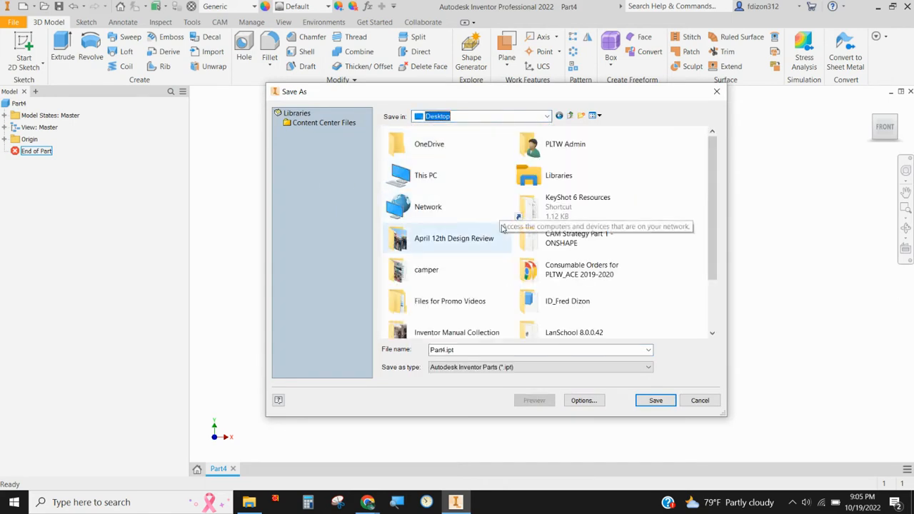
scroll(542, 243, down, 1)
click(555, 234)
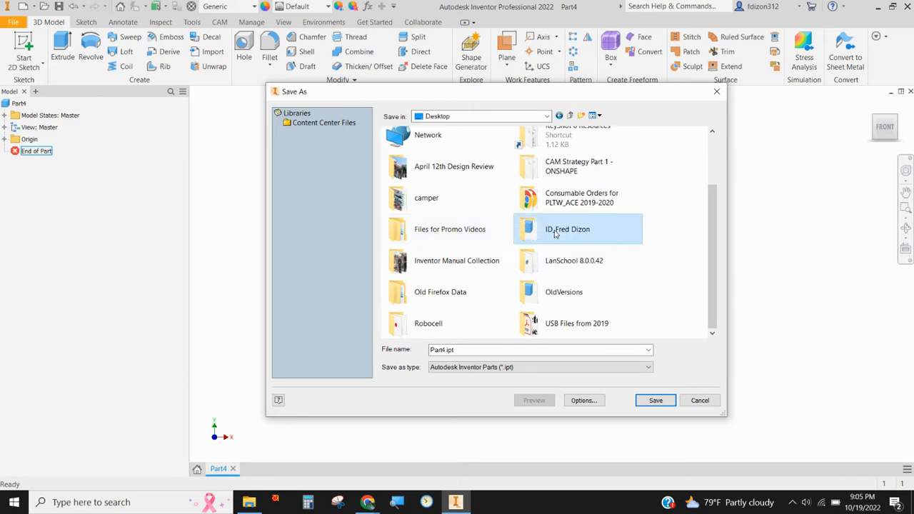
double_click(555, 233)
Step: Save the part under the name Vase_ followed by the designer's full name
double_click(478, 349)
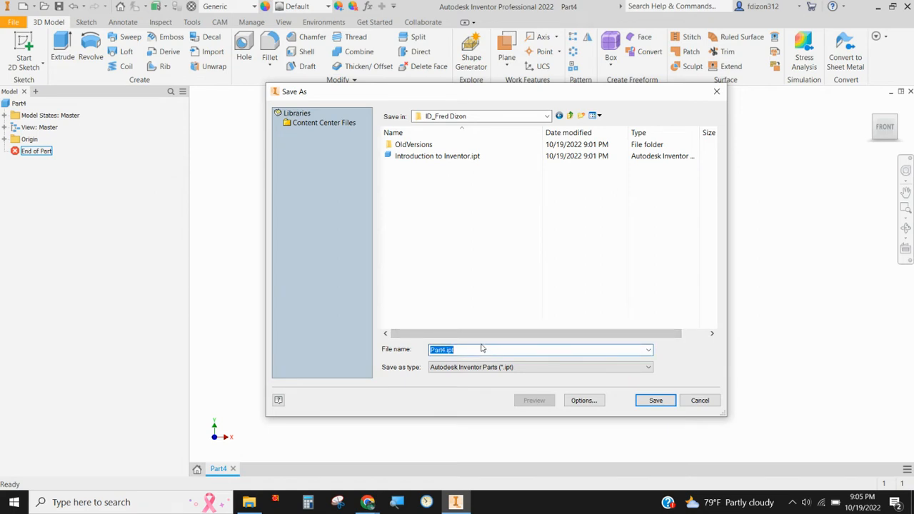
text(Vase_FredDizon)
click(664, 399)
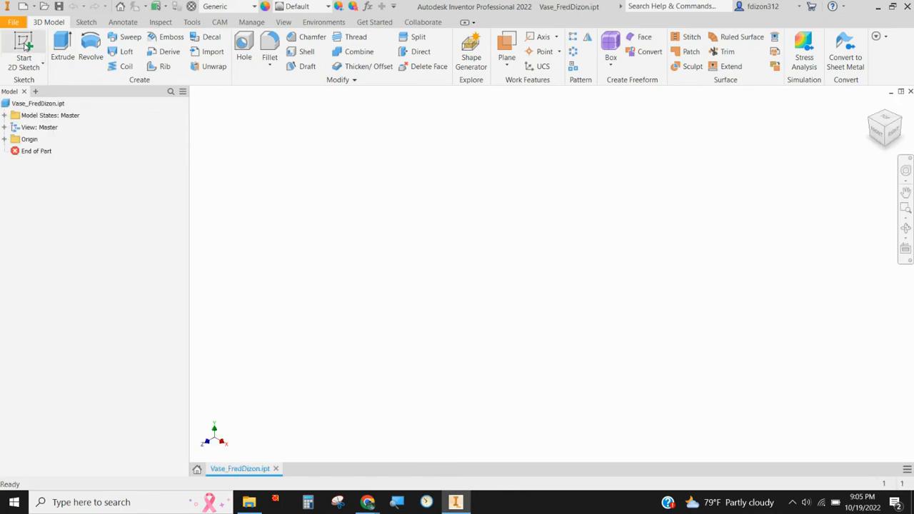
Step: Start a 2D sketch on the front (XY) plane and draw a 4 in vertical line up from the origin
click(24, 45)
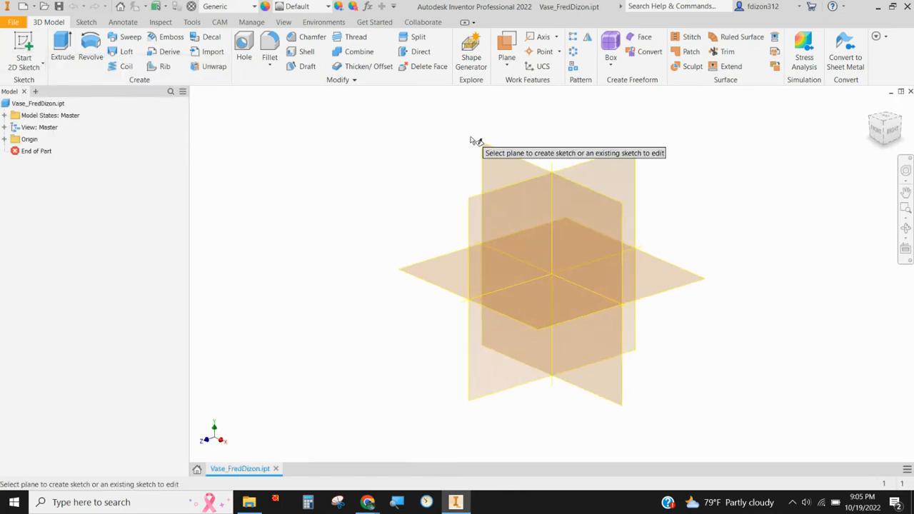
click(500, 161)
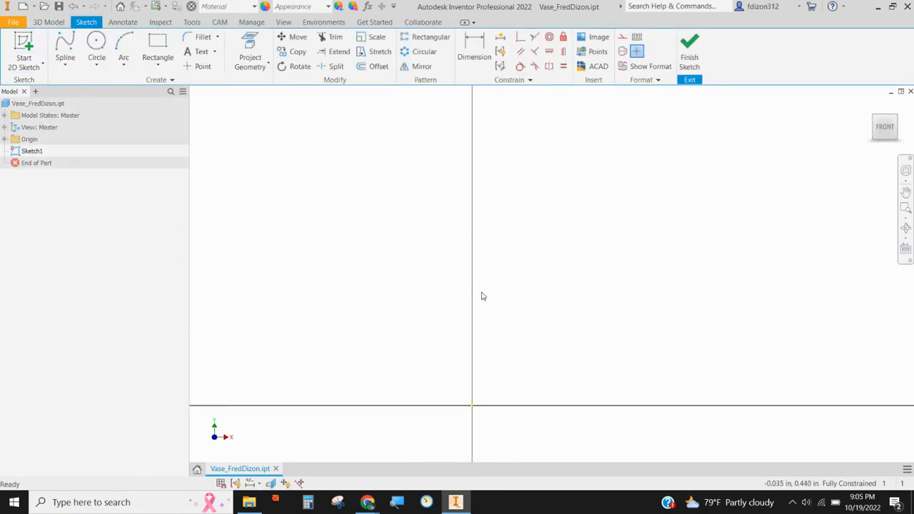
click(66, 65)
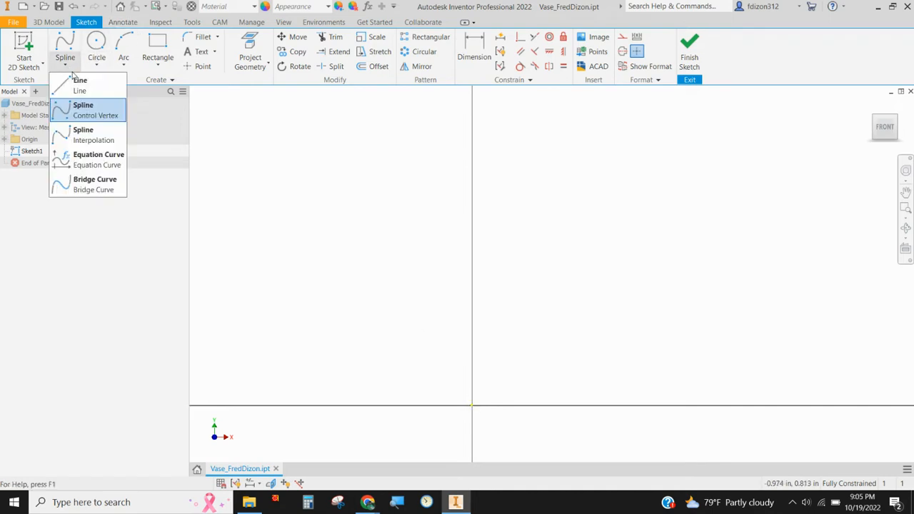
click(79, 84)
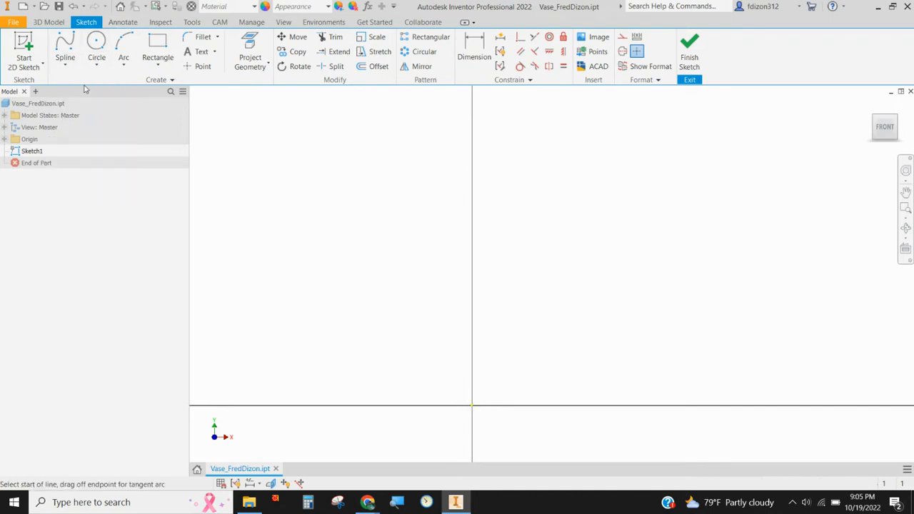
click(472, 405)
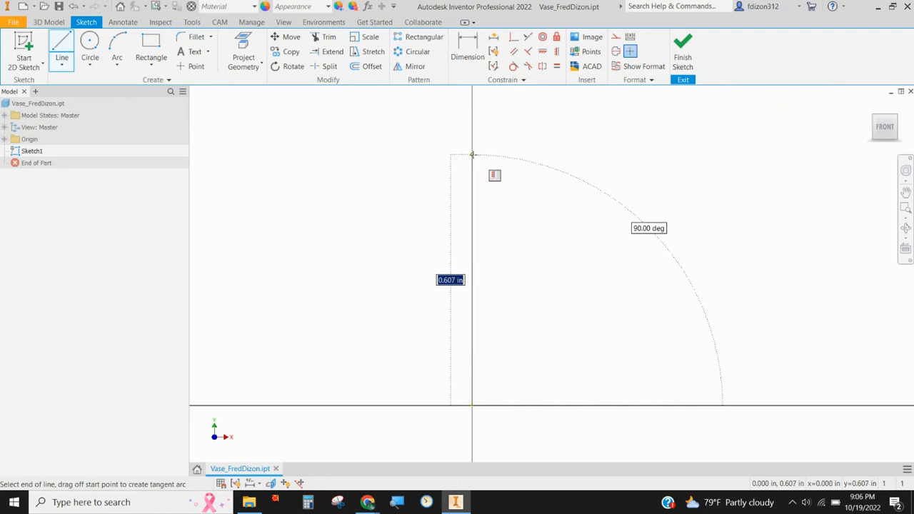
text(4)
key(Return)
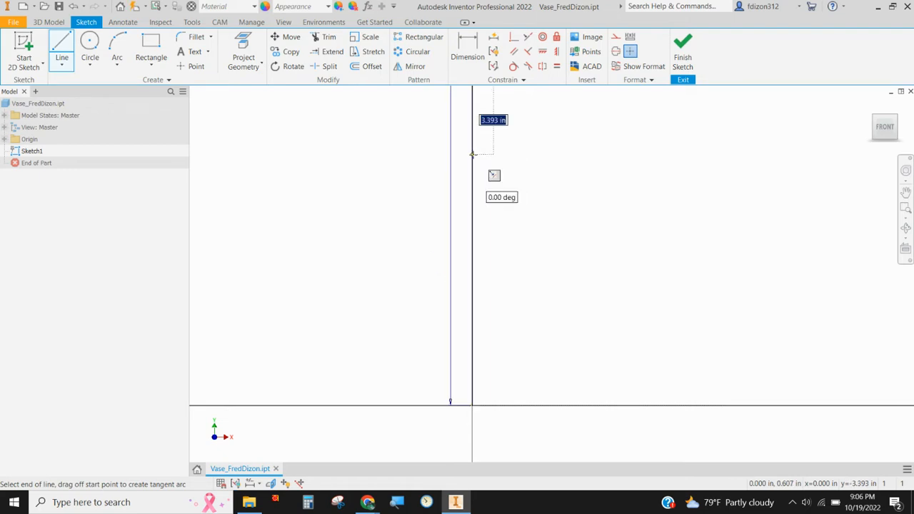
scroll(473, 153, up, 3)
middle_drag(529, 142, 581, 354)
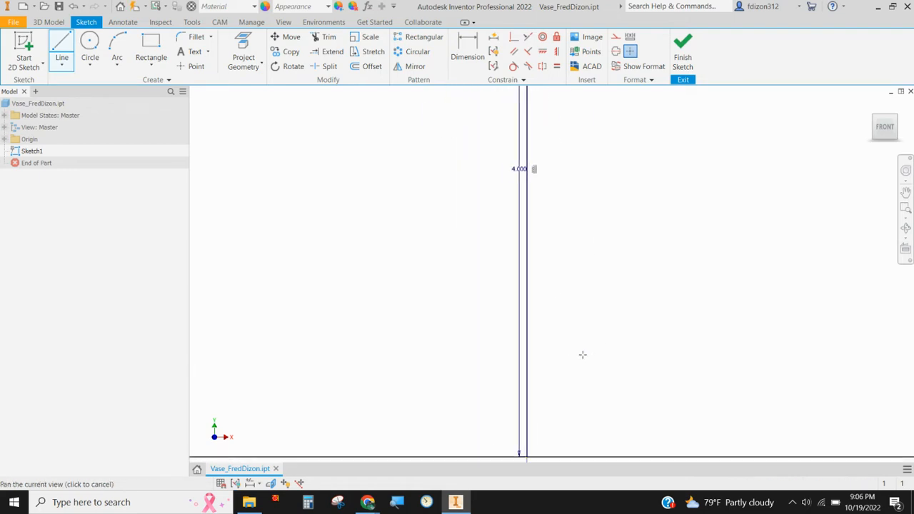
scroll(571, 307, up, 5)
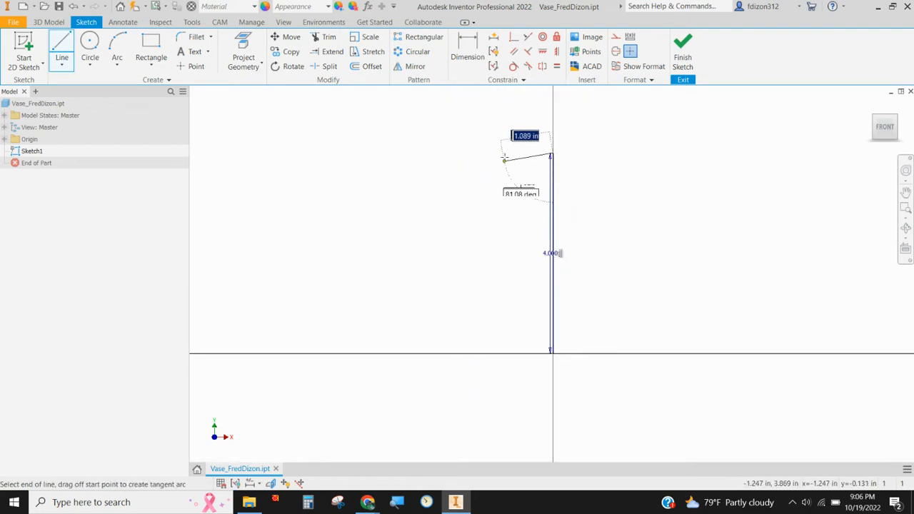
right_click(405, 147)
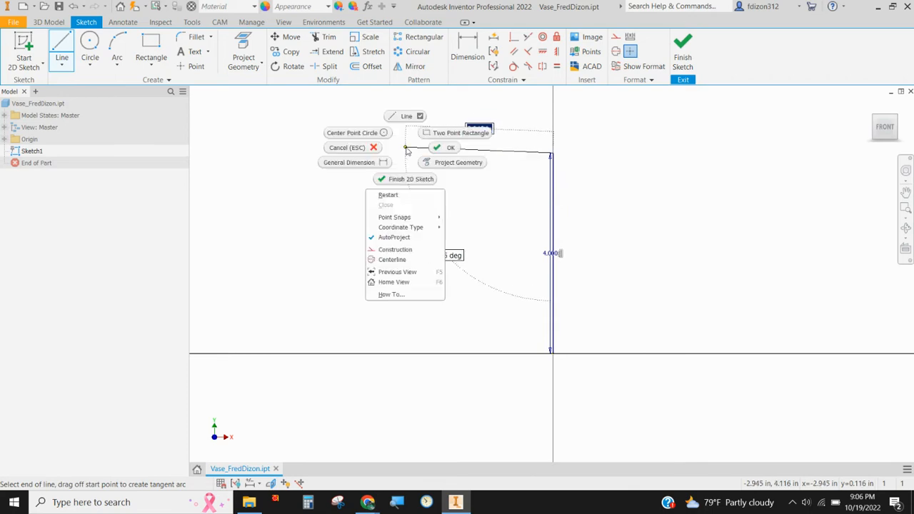
click(367, 147)
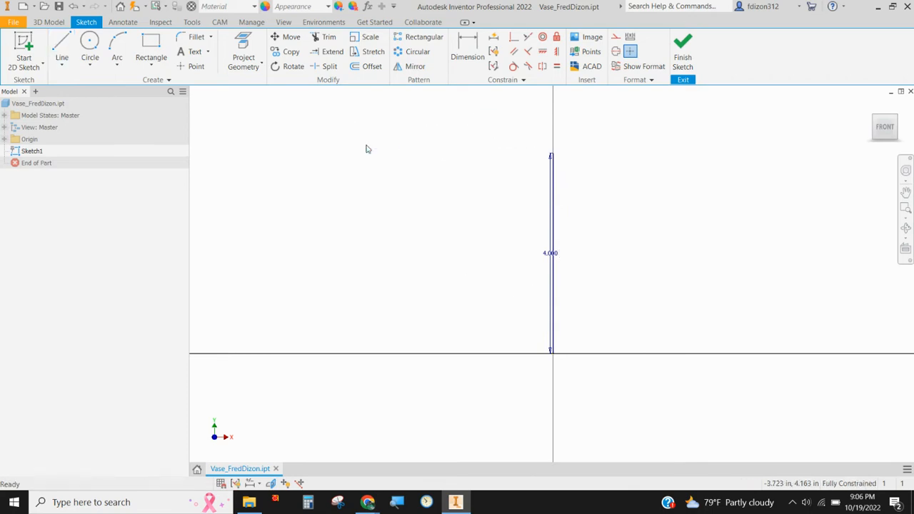
Step: Draw a 1 in horizontal line from the origin toward negative X as the vase's base
click(62, 49)
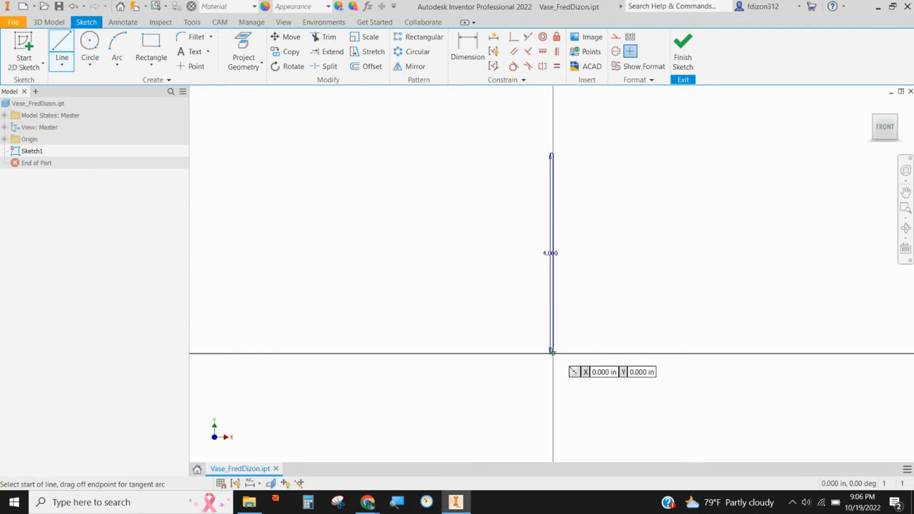
click(552, 351)
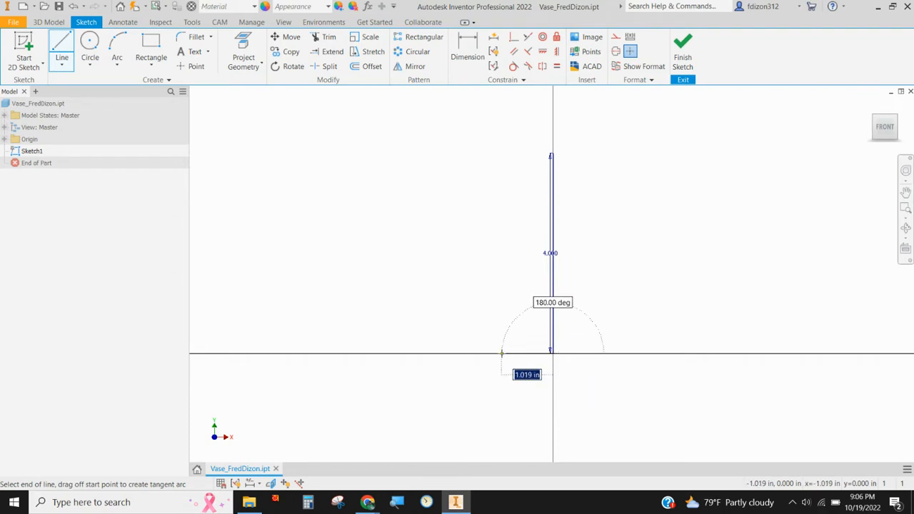
text(1)
key(Return)
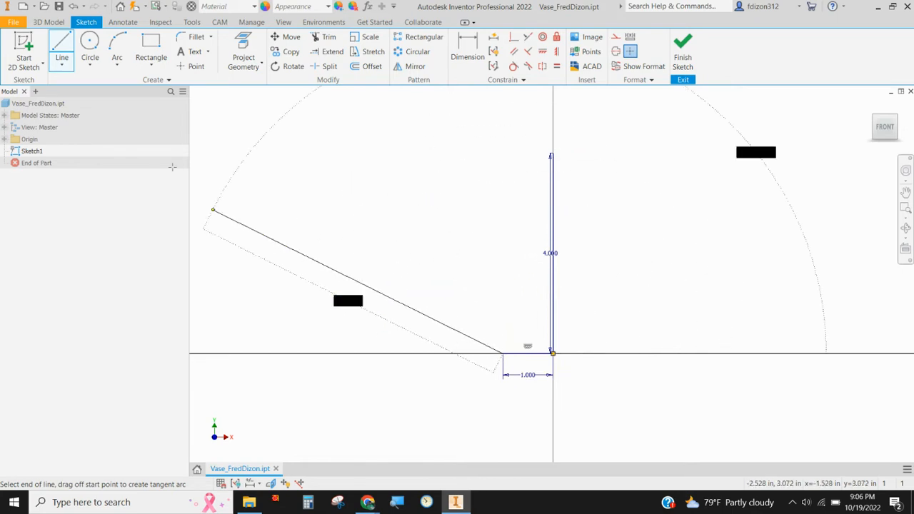
right_click(368, 189)
click(336, 194)
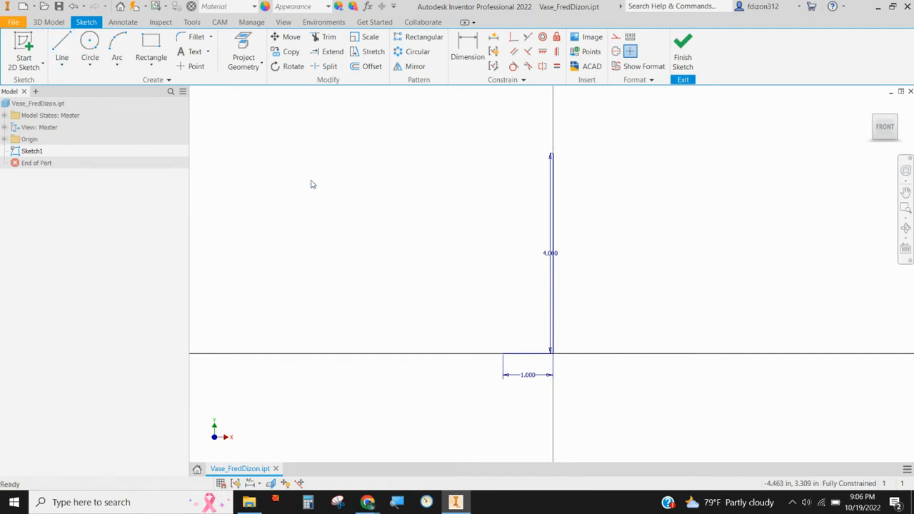
Step: Draw a 1 in horizontal line toward negative X from the upper end of the 4 in line
click(550, 154)
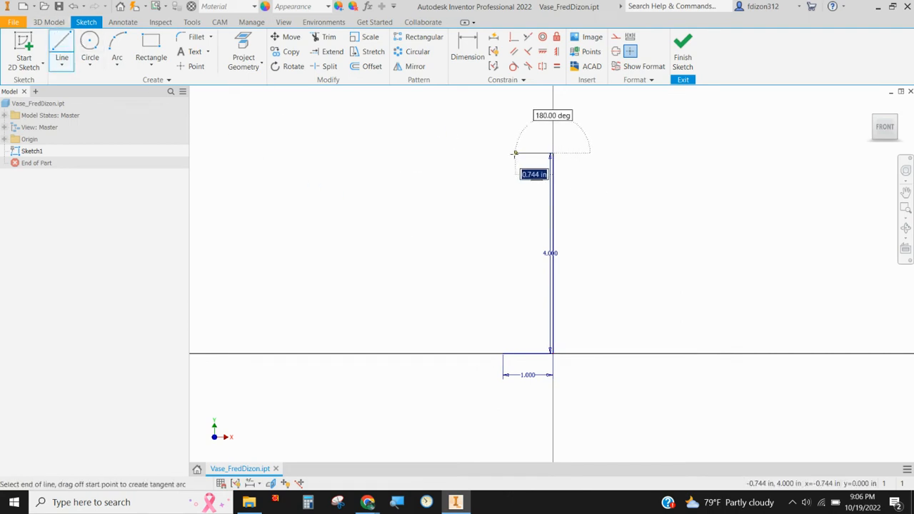
text(1)
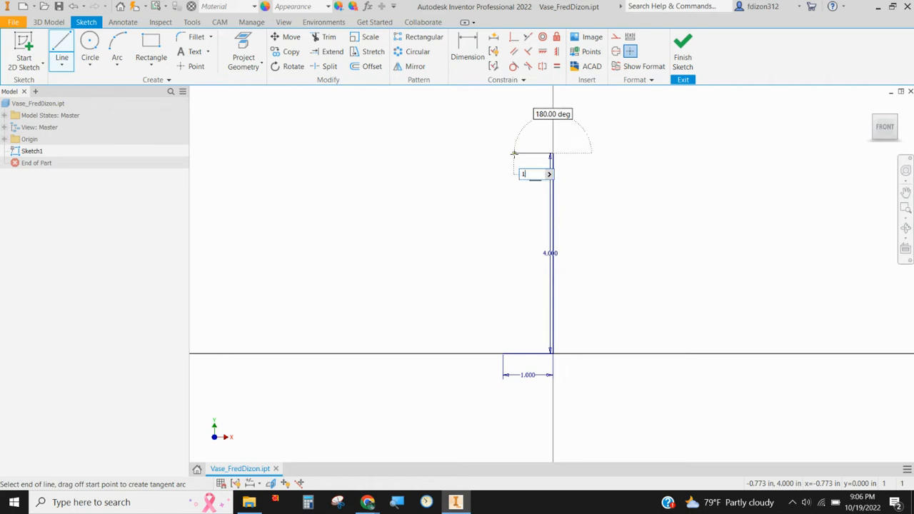
key(Return)
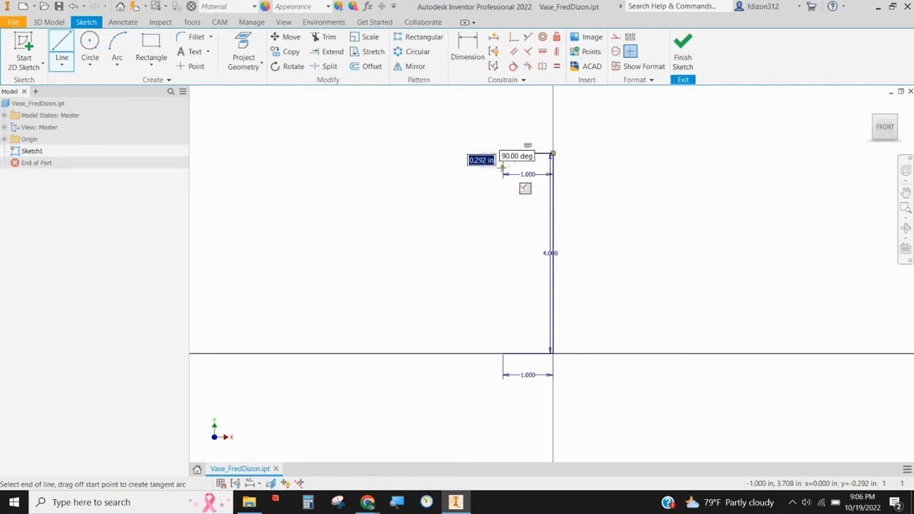
Step: Draw a 2 in vertical line upward from the outer end of the base line
click(62, 47)
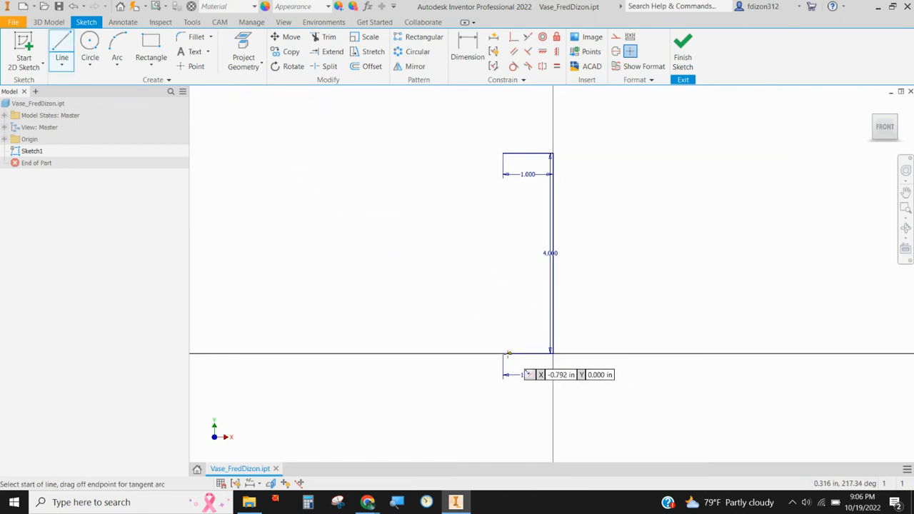
click(64, 49)
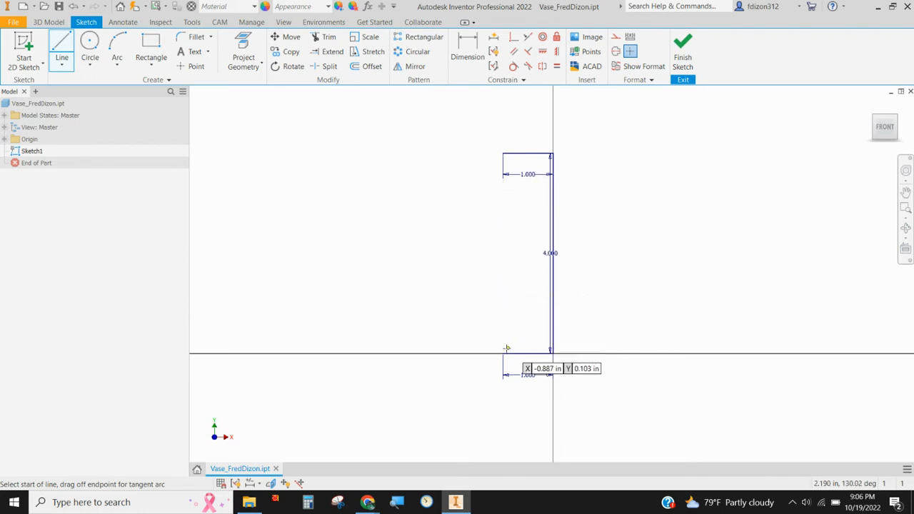
click(502, 354)
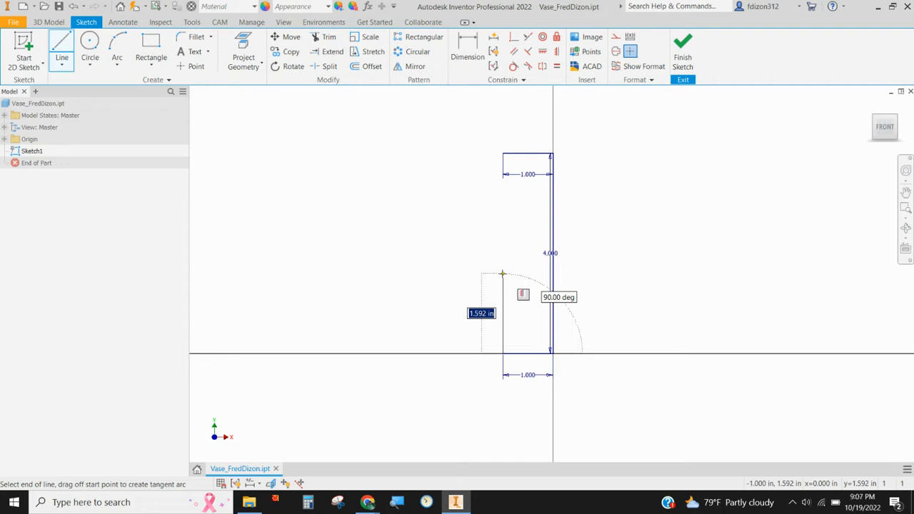
text(2)
key(Return)
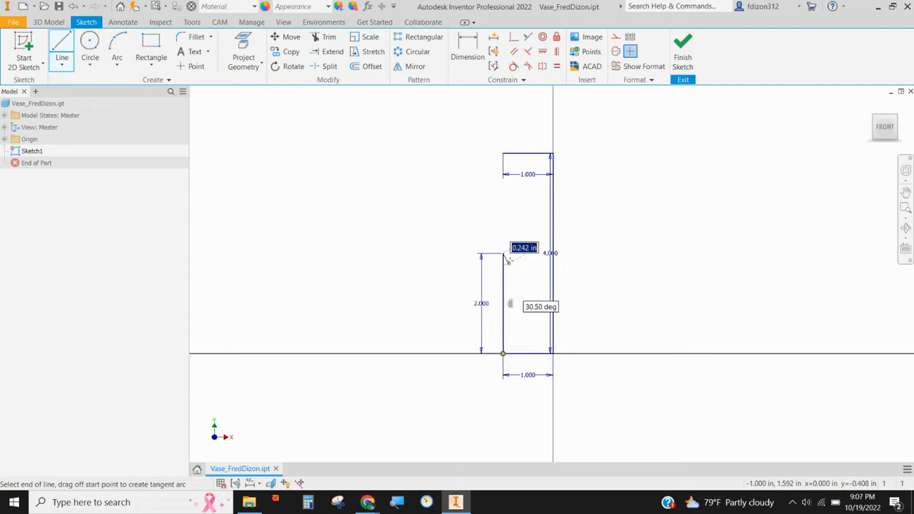
Step: Draw a control vertex spline from the 2 in line's upper end to the top line's outer end, using four intermediate vertices to curve it inward
click(64, 67)
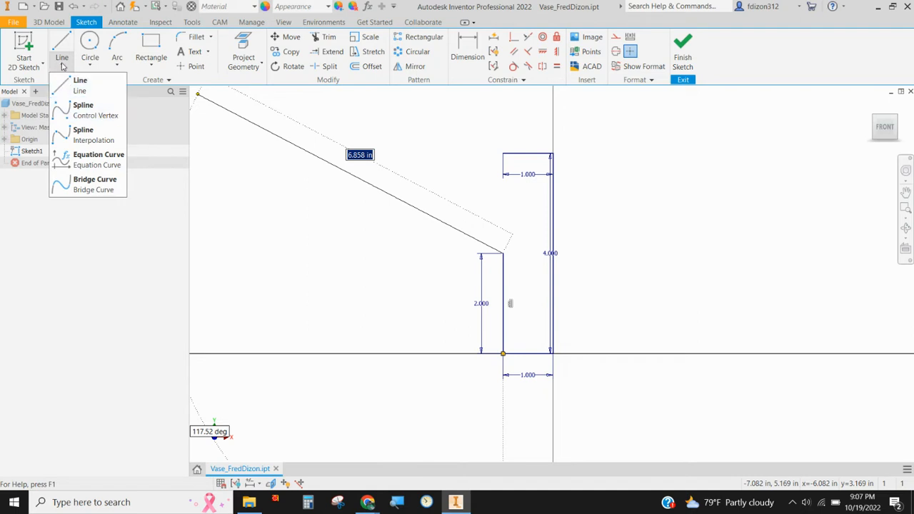
click(82, 114)
scroll(540, 237, down, 3)
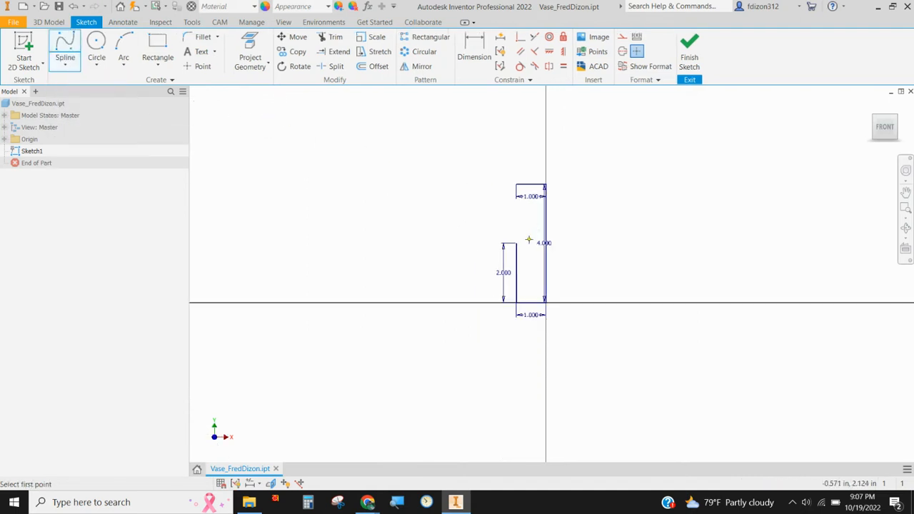
scroll(528, 239, up, 3)
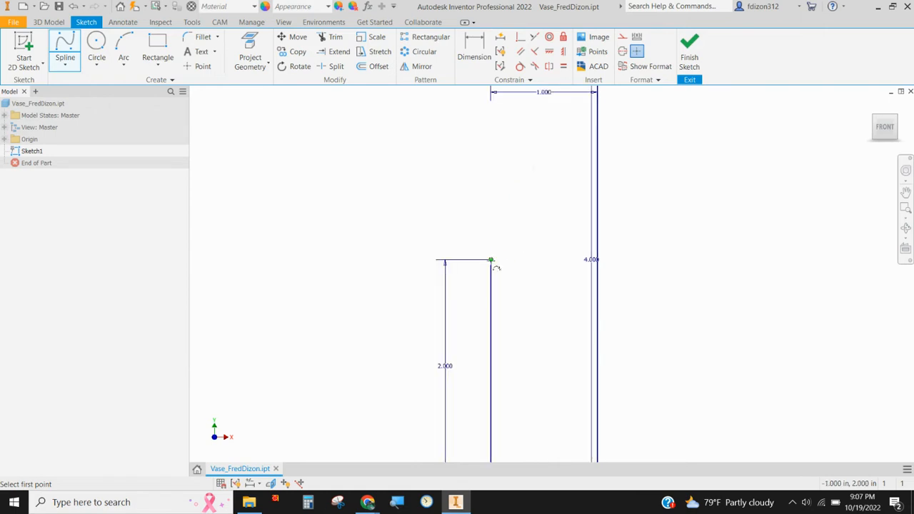
click(491, 259)
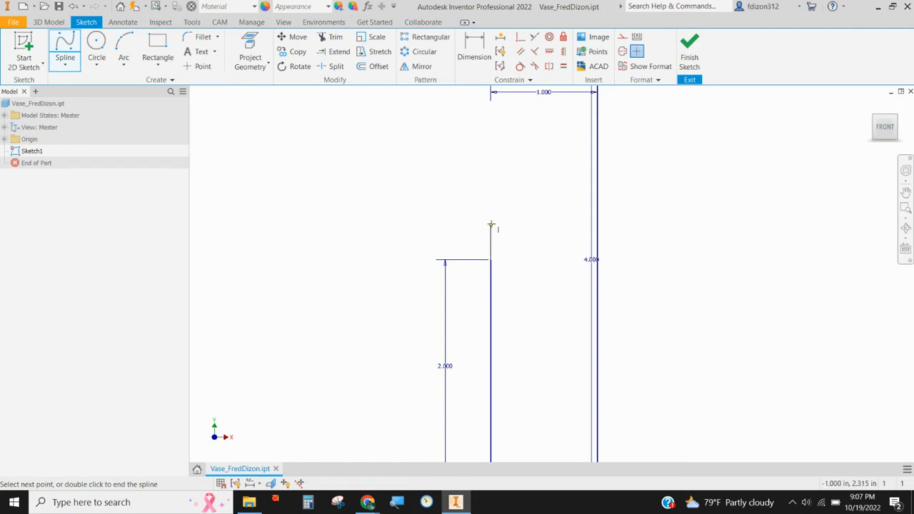
click(490, 229)
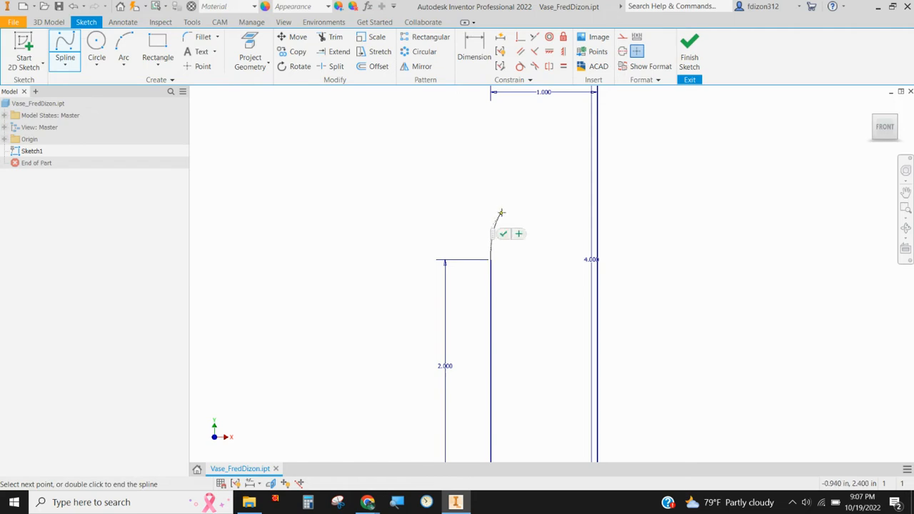
click(504, 202)
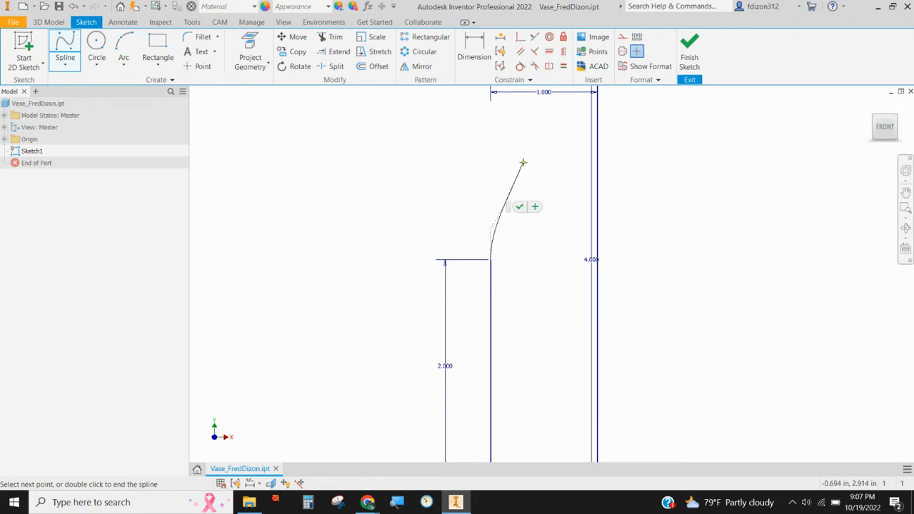
click(523, 161)
middle_drag(524, 145, 534, 197)
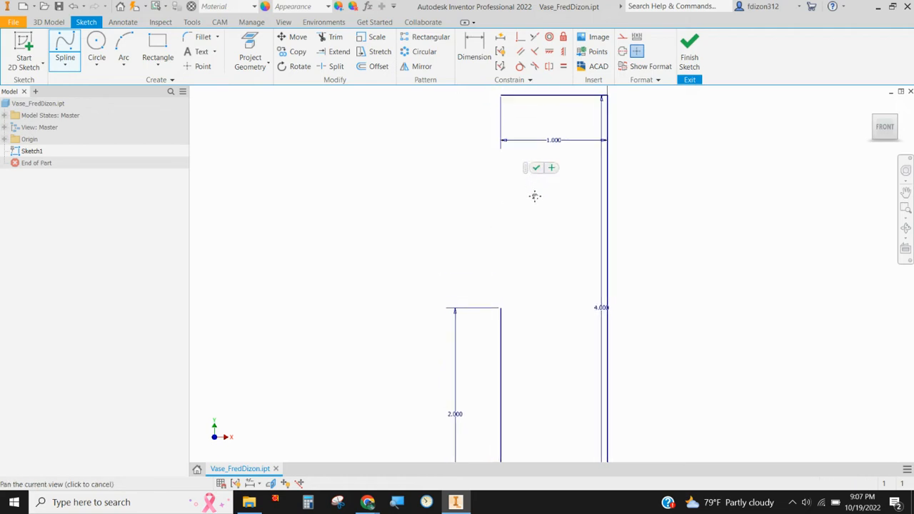
click(520, 150)
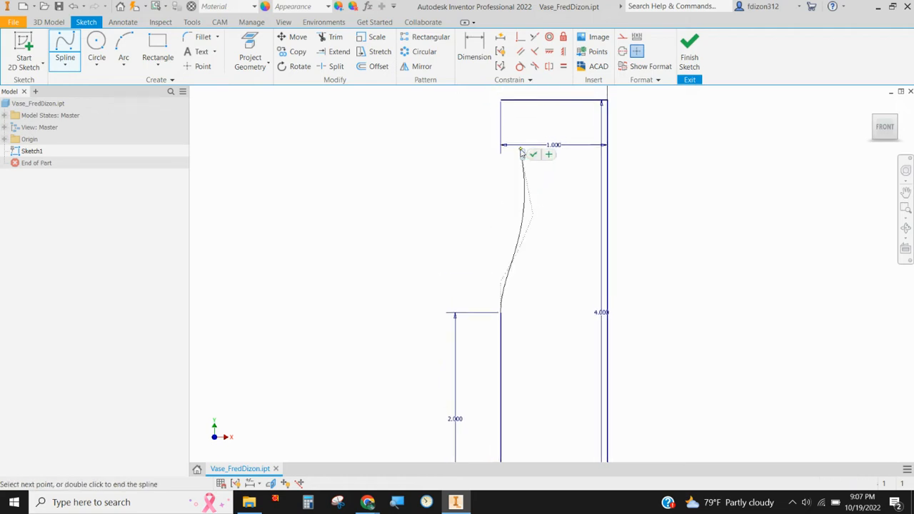
click(500, 100)
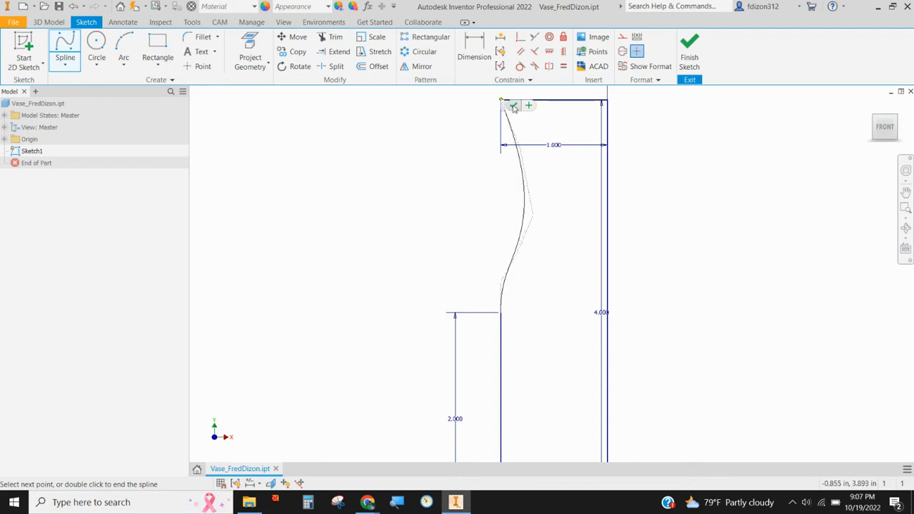
click(513, 107)
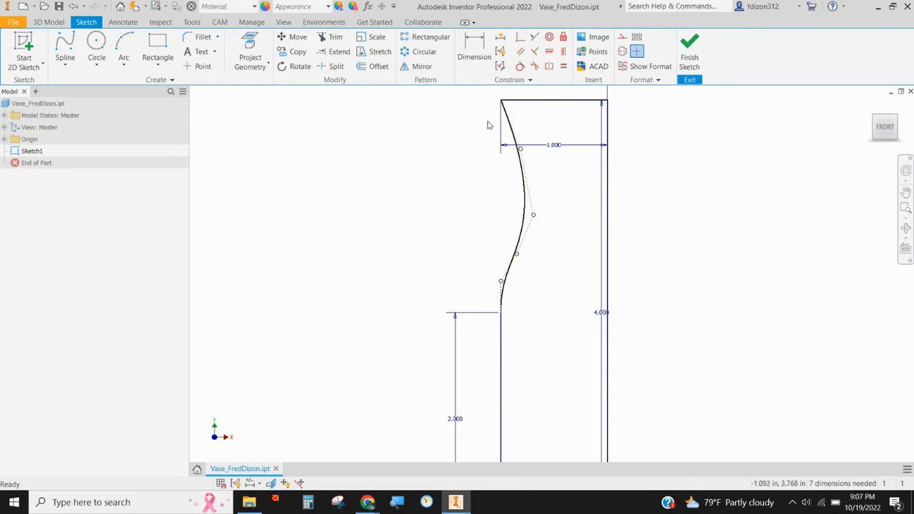
Step: Close the profile loop from the top line by selecting the connecting spline, and finish the sketch
scroll(569, 199, up, 2)
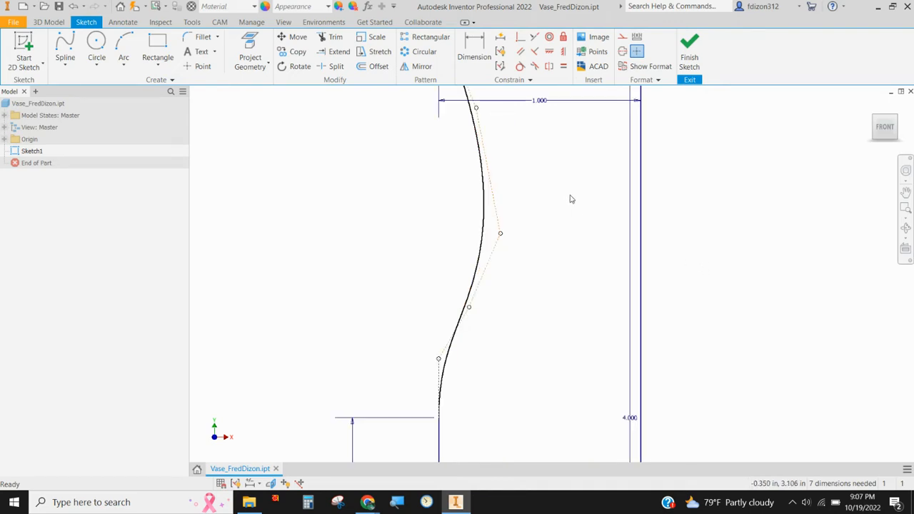
scroll(570, 199, down, 3)
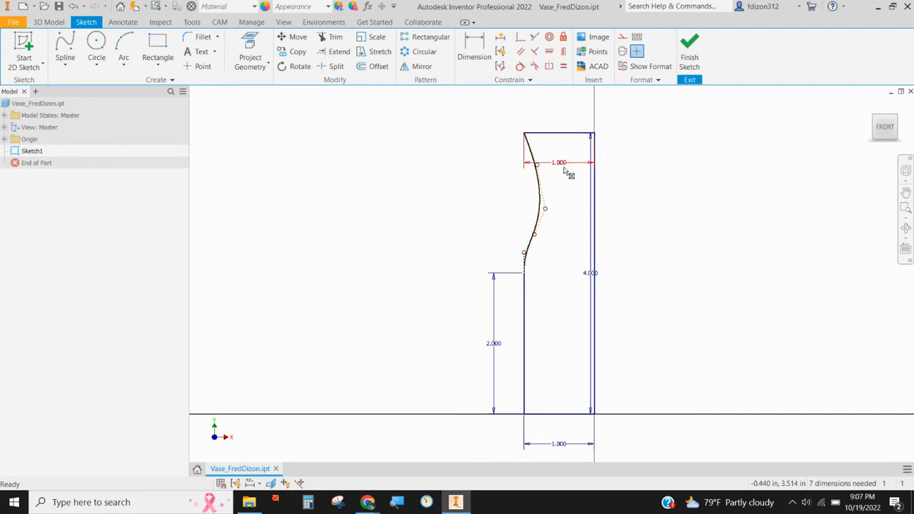
right_click(544, 137)
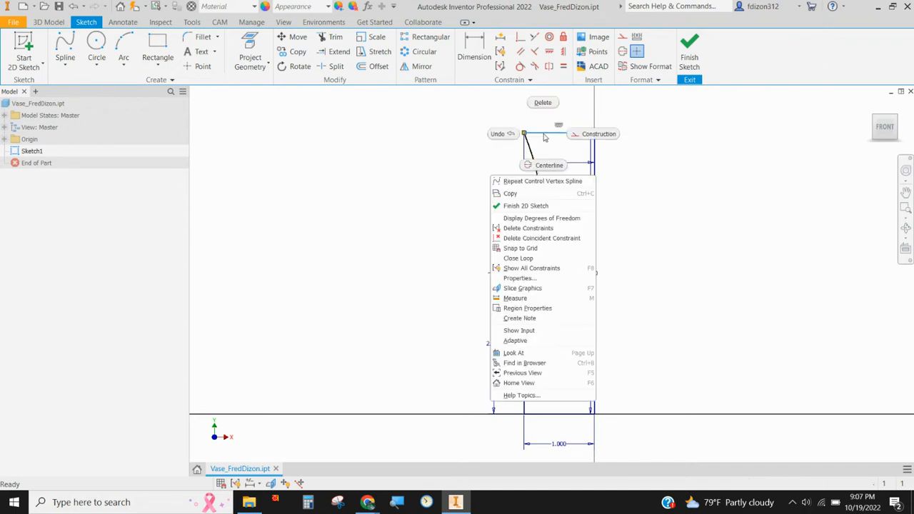
click(518, 259)
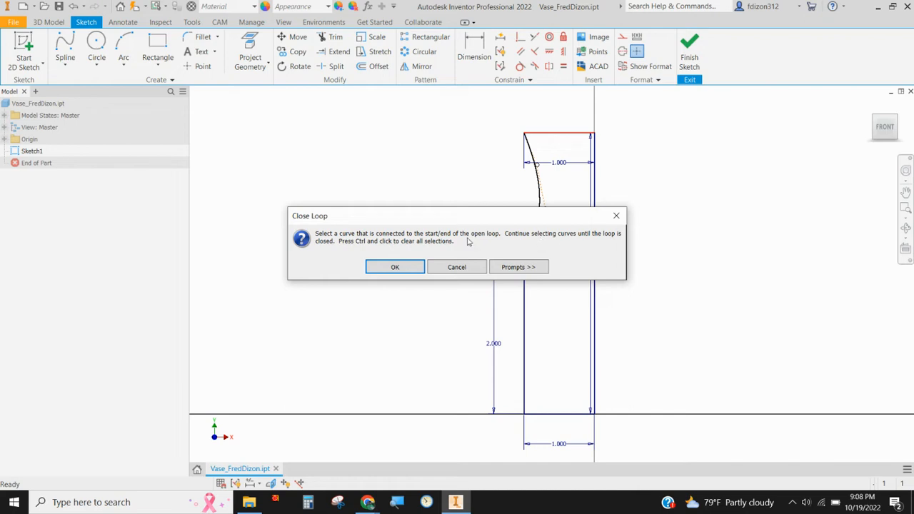
click(397, 268)
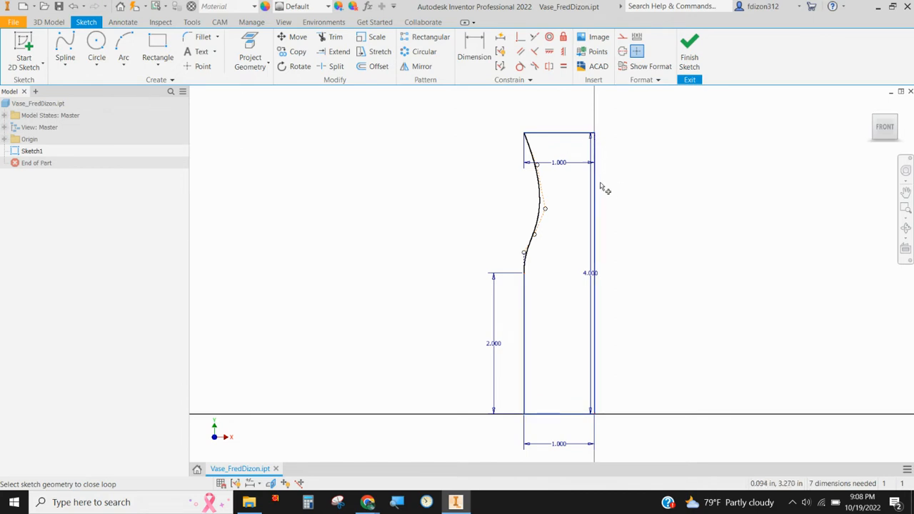
click(531, 249)
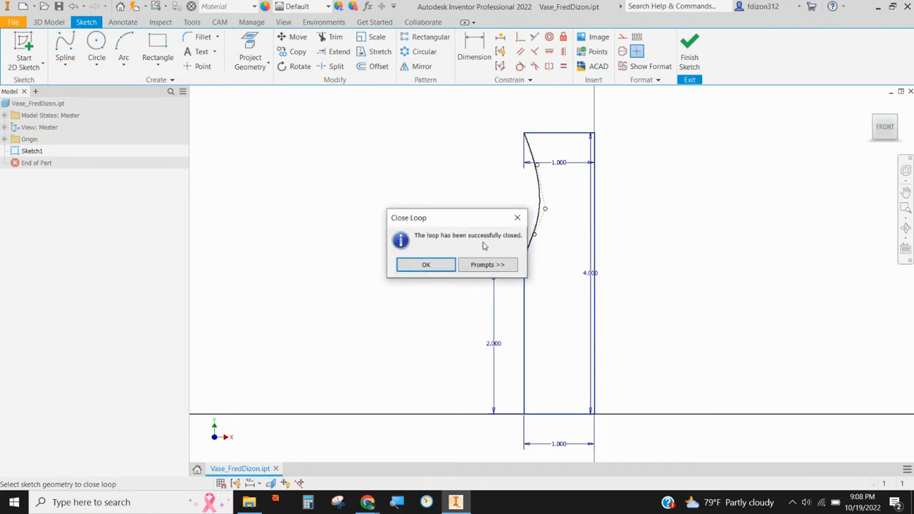
click(426, 265)
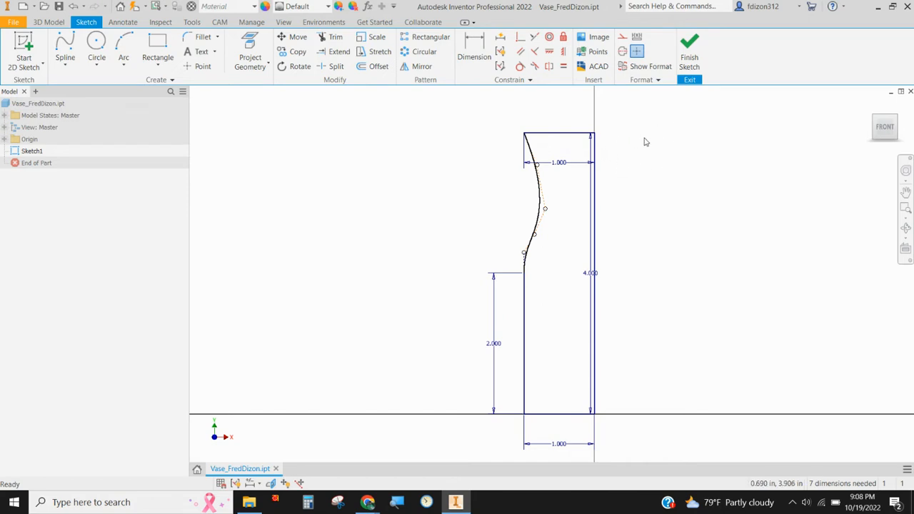
click(689, 62)
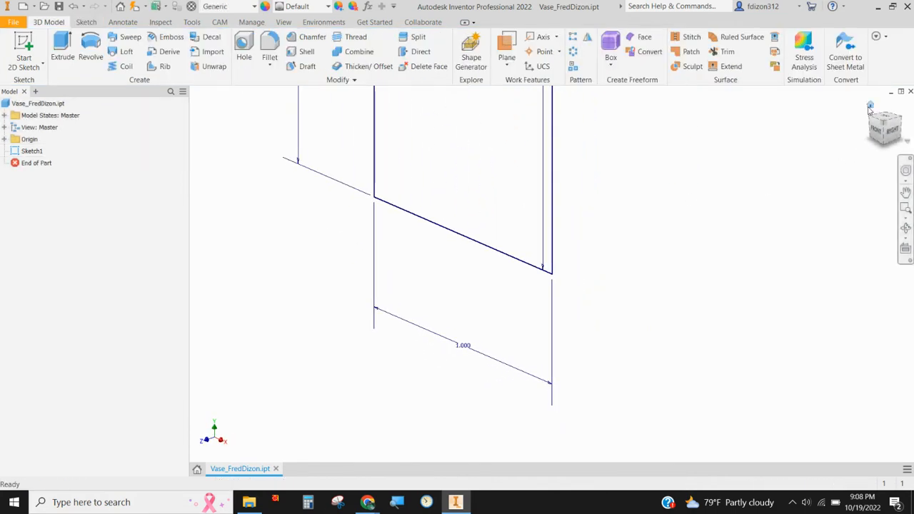
Step: Revolve the closed profile a full 360 degrees about the 4 in vertical line to form the solid vase body
click(870, 105)
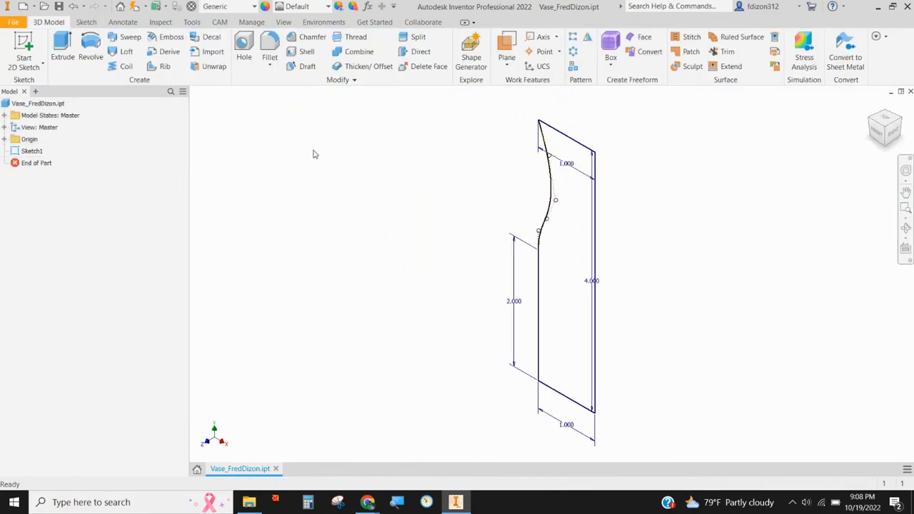
click(91, 55)
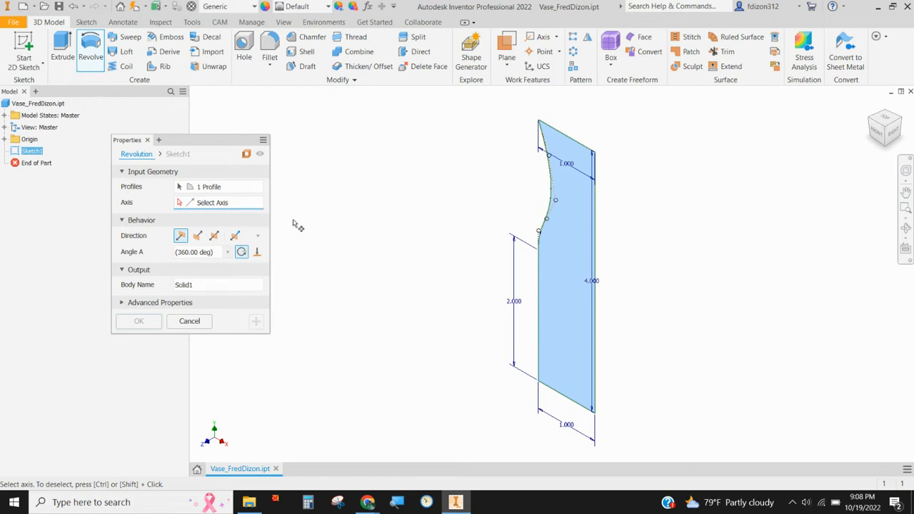
click(227, 186)
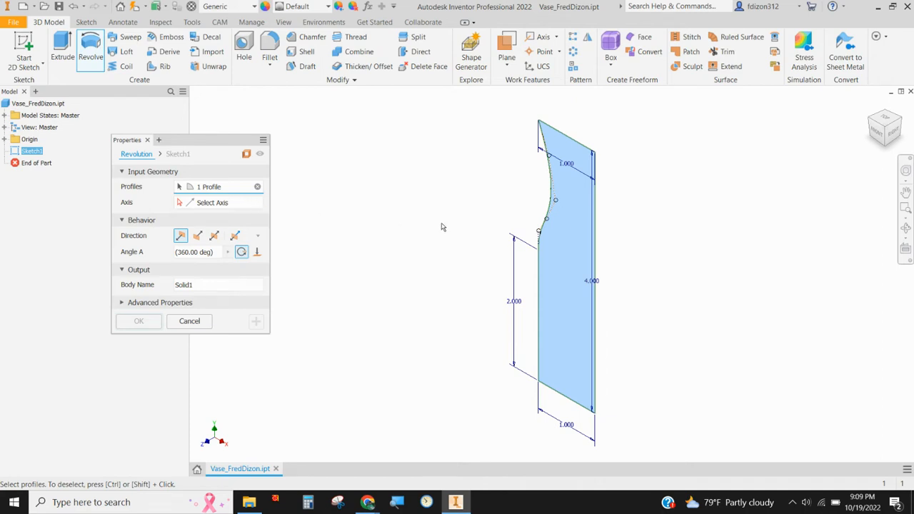
click(211, 206)
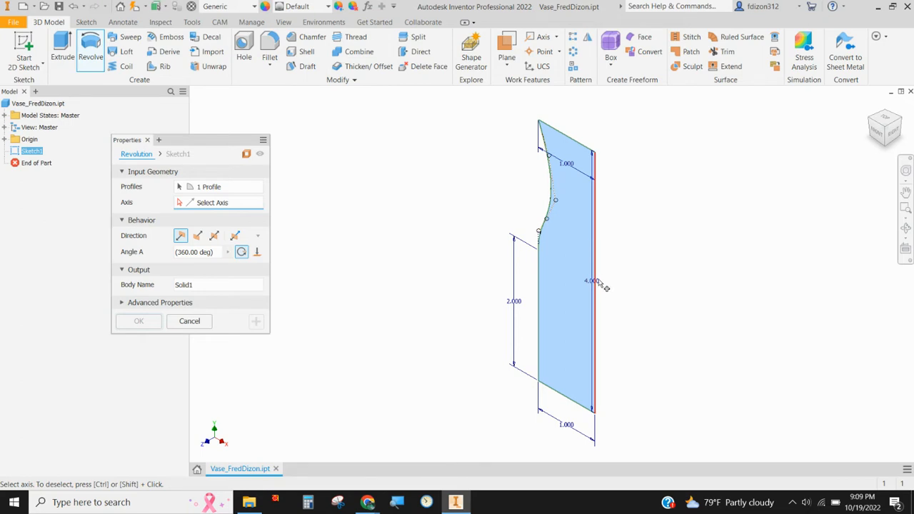
click(595, 247)
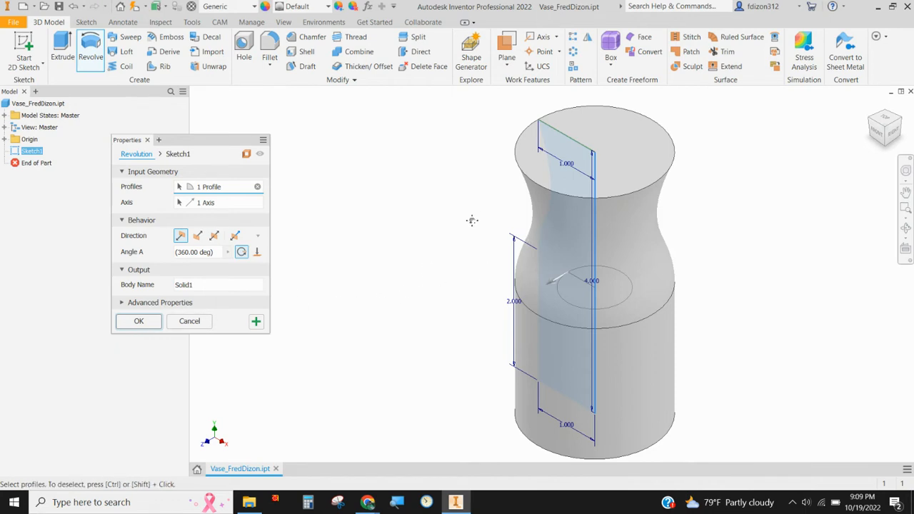
middle_drag(471, 220, 358, 232)
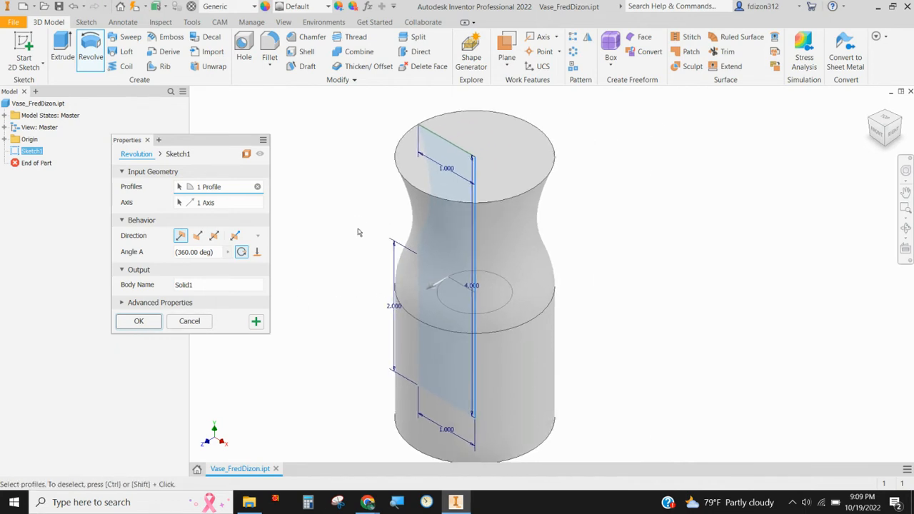
click(140, 321)
Step: Shell the vase body with a 0.2 in wall thickness, removing the flat top face
scroll(338, 257, up, 3)
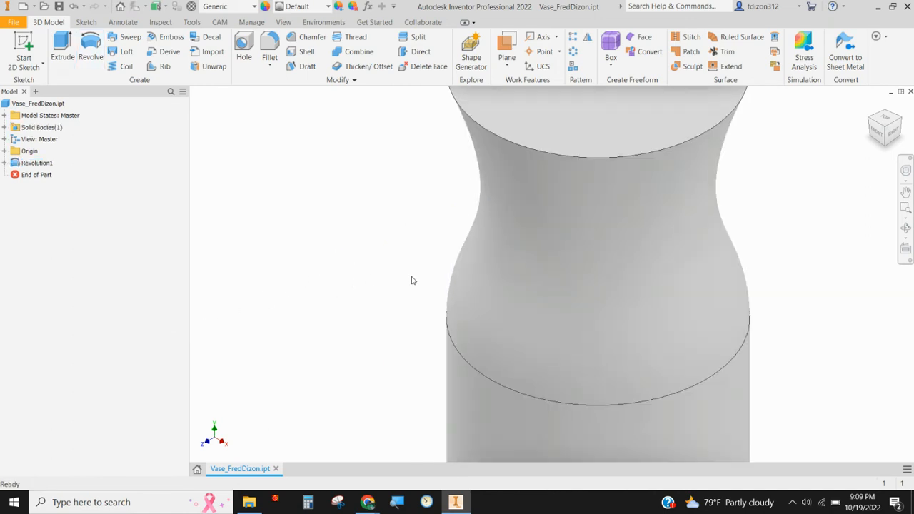
scroll(506, 307, down, 4)
middle_drag(490, 290, 402, 253)
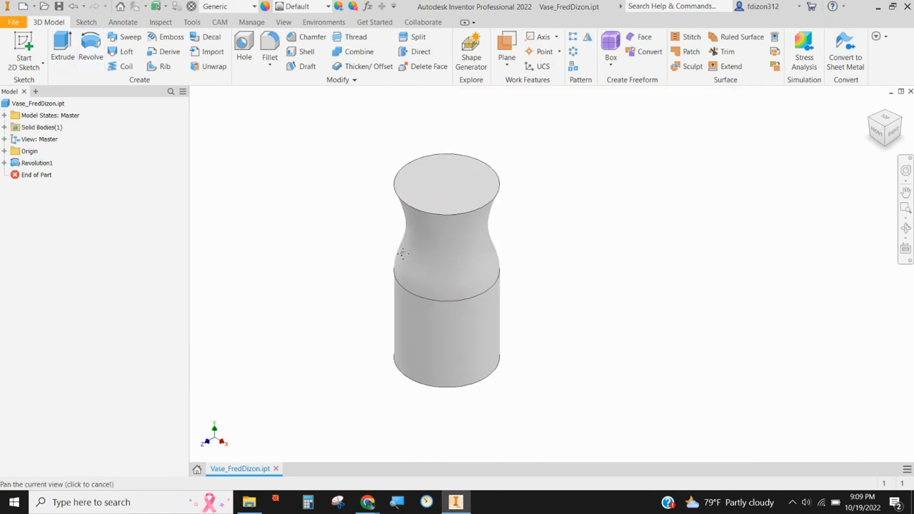
click(307, 53)
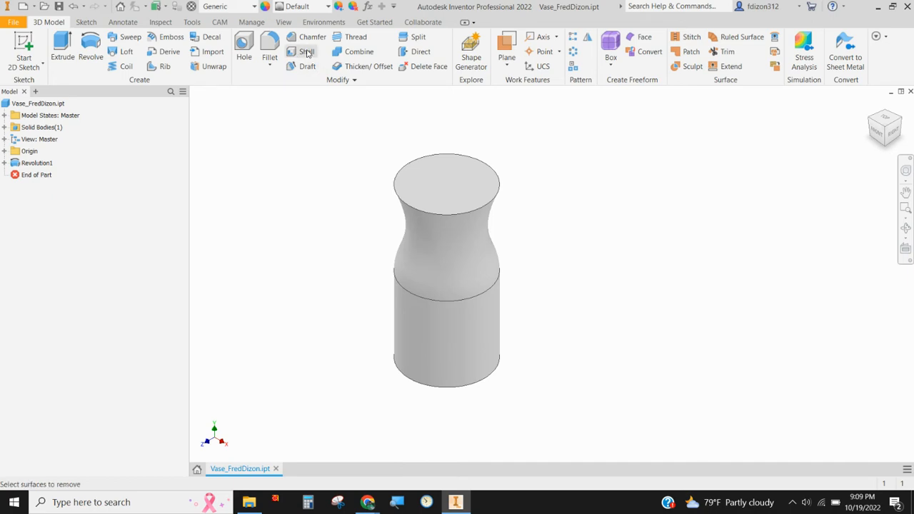
click(440, 181)
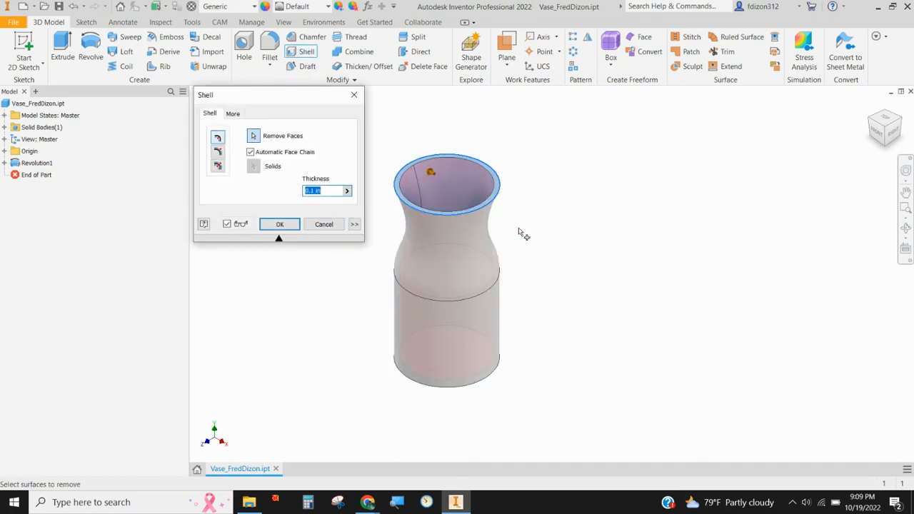
shift+middle_drag(514, 231, 478, 206)
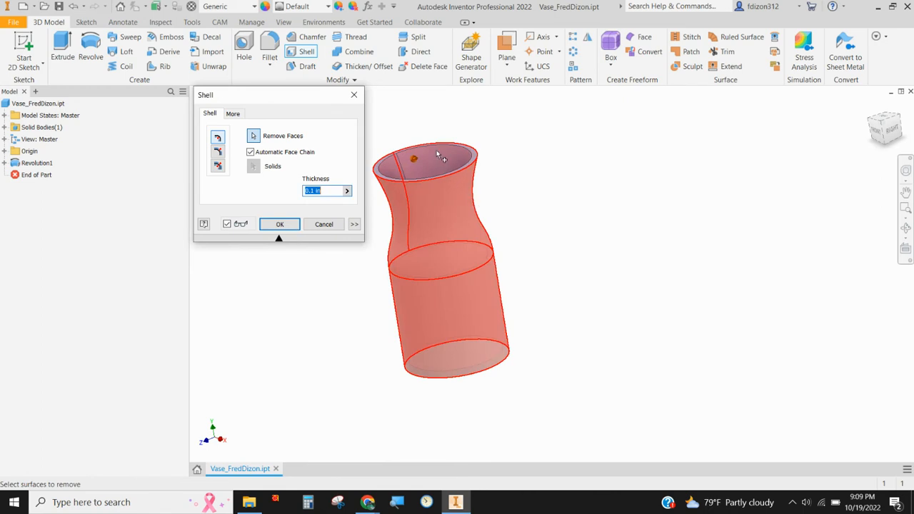
click(389, 172)
drag(328, 194, 294, 191)
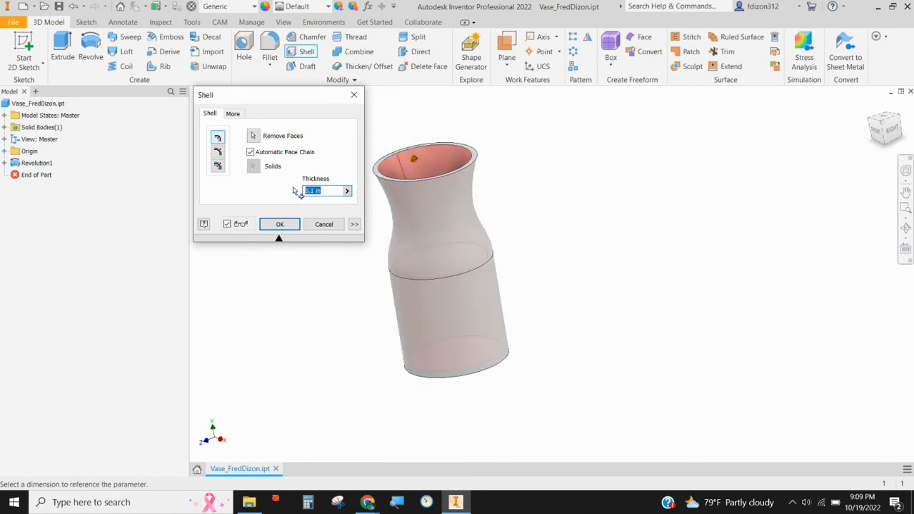
text(.2)
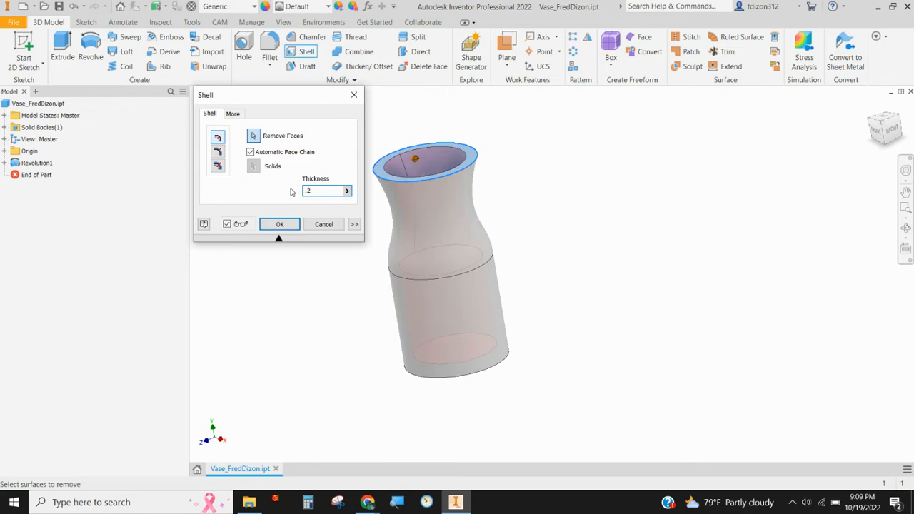
click(279, 224)
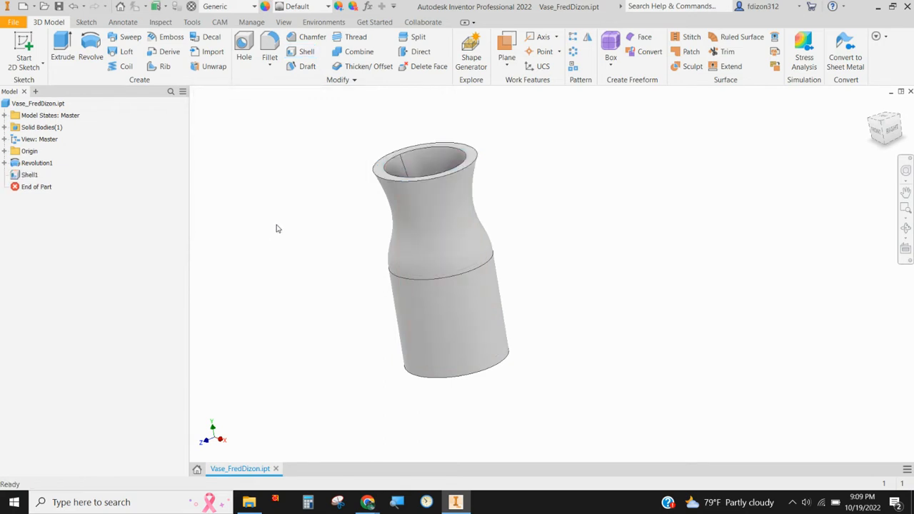
Step: Fillet the outer and inner circular edges of the vase's rim with a 0.05 in radius
shift+middle_drag(569, 249, 603, 239)
scroll(372, 153, up, 5)
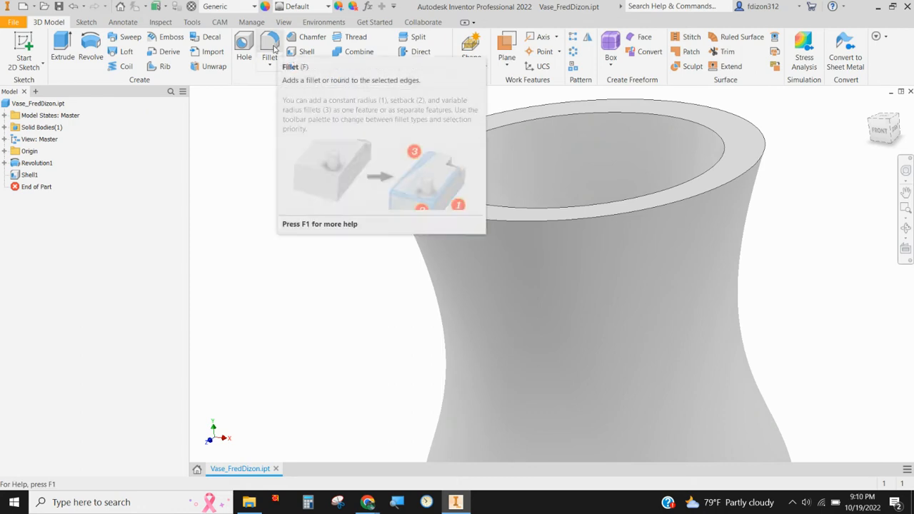
click(270, 47)
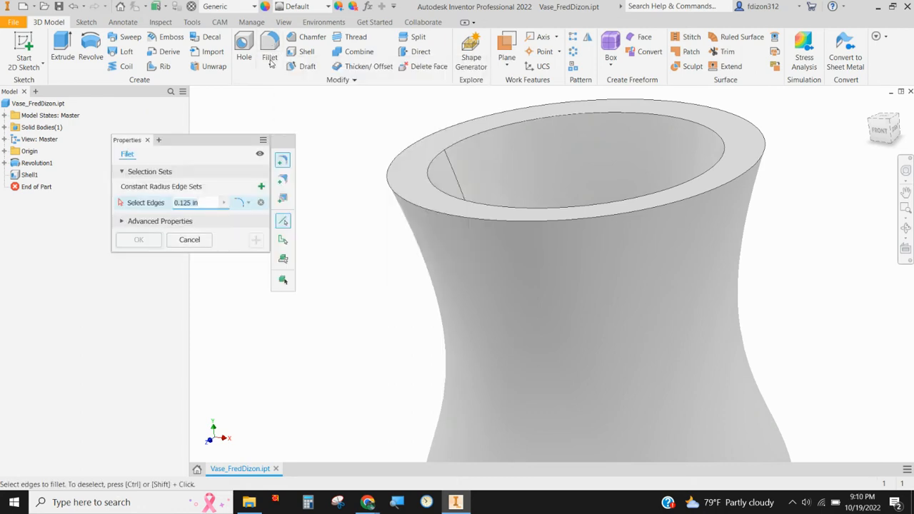
click(390, 184)
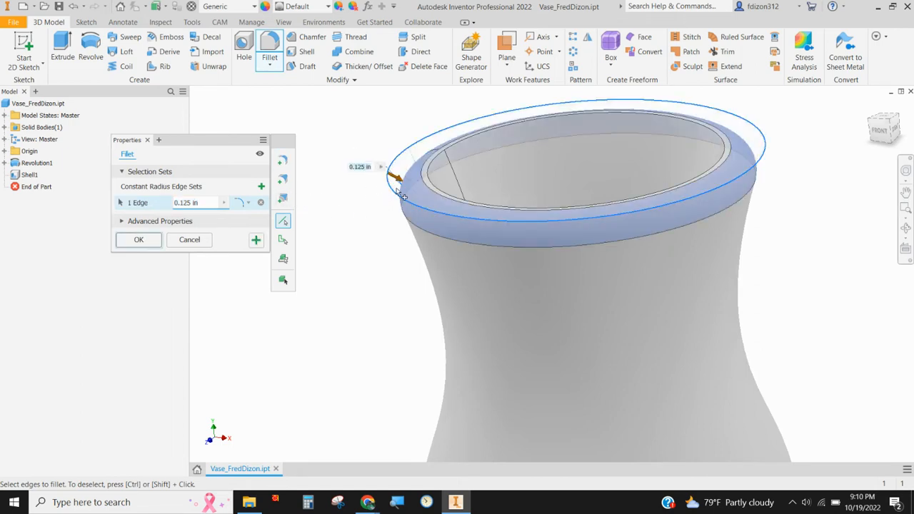
drag(212, 203, 147, 208)
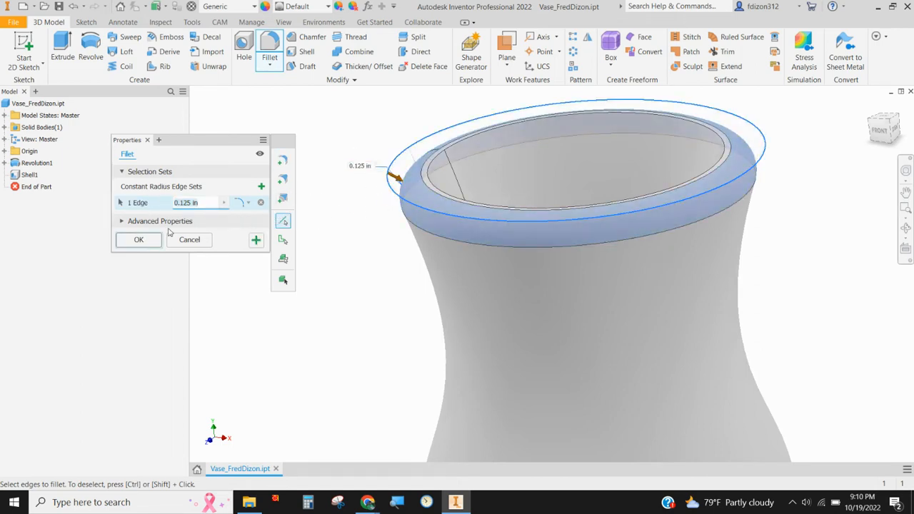
text(.05)
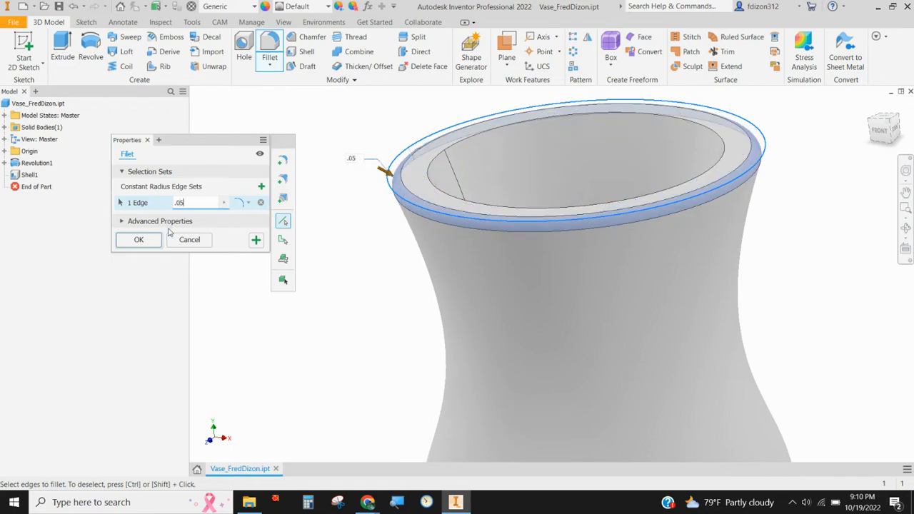
click(433, 186)
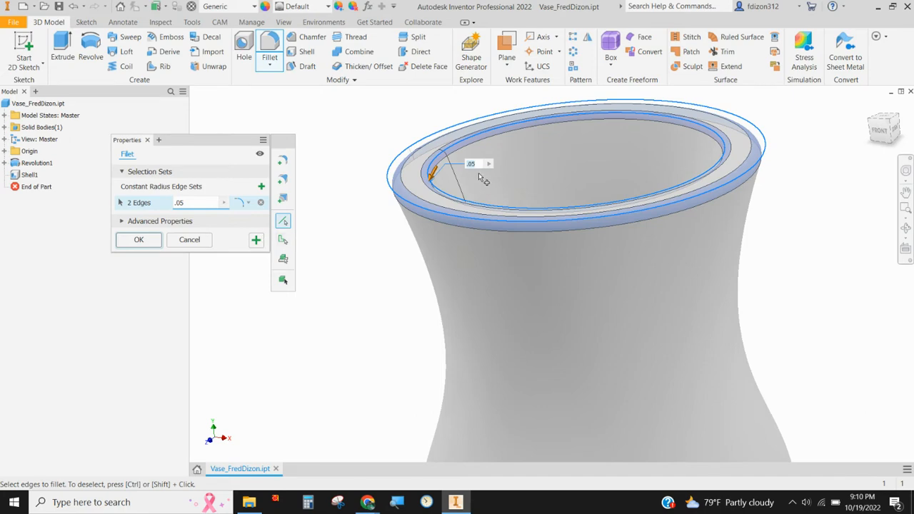
click(140, 243)
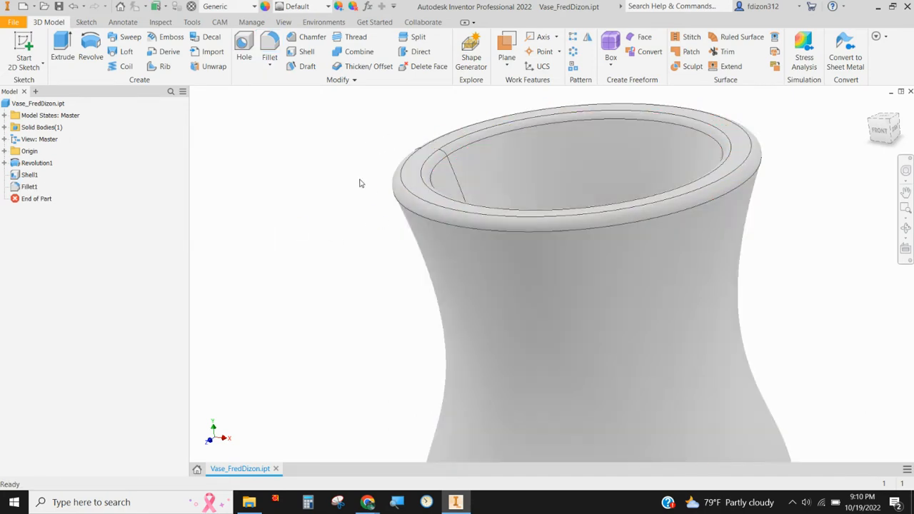
Step: Chamfer the vase's bottom outer edge with a distance of 0.125 in
scroll(394, 247, down, 2)
scroll(394, 246, up, 8)
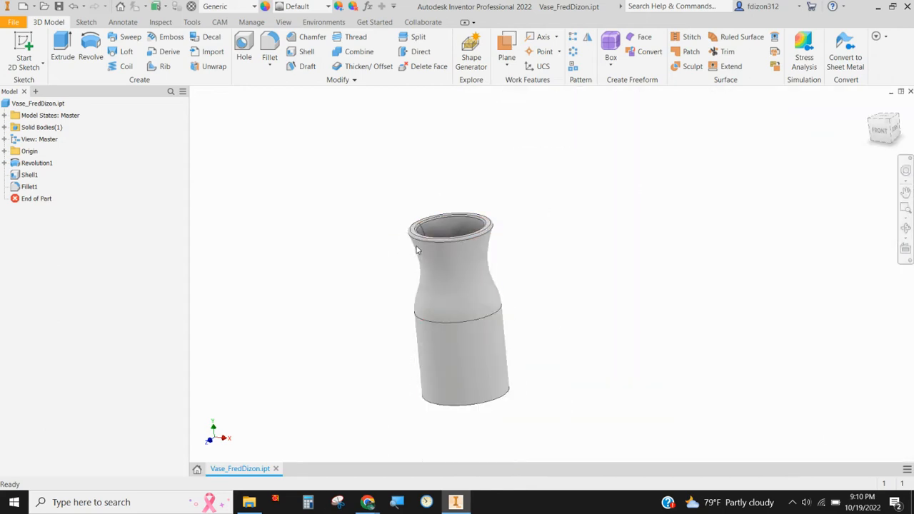
middle_drag(487, 289, 496, 174)
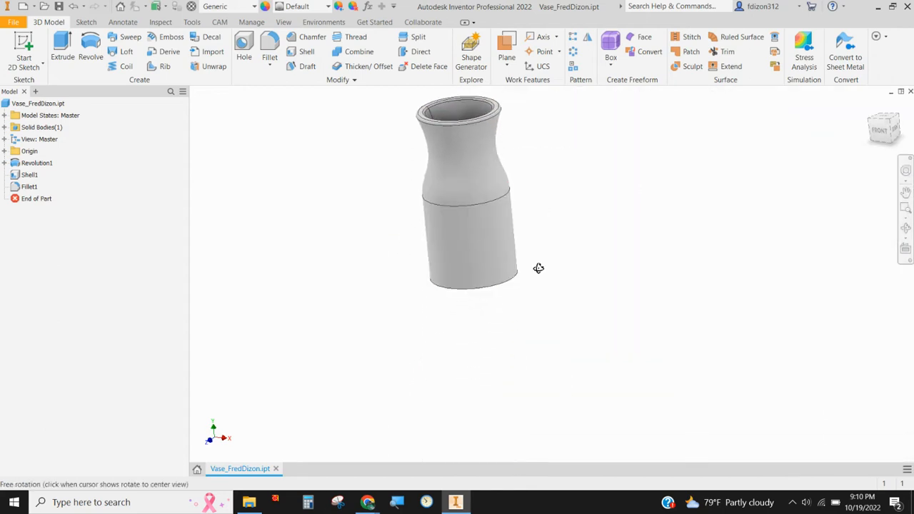
shift+middle_drag(538, 268, 534, 253)
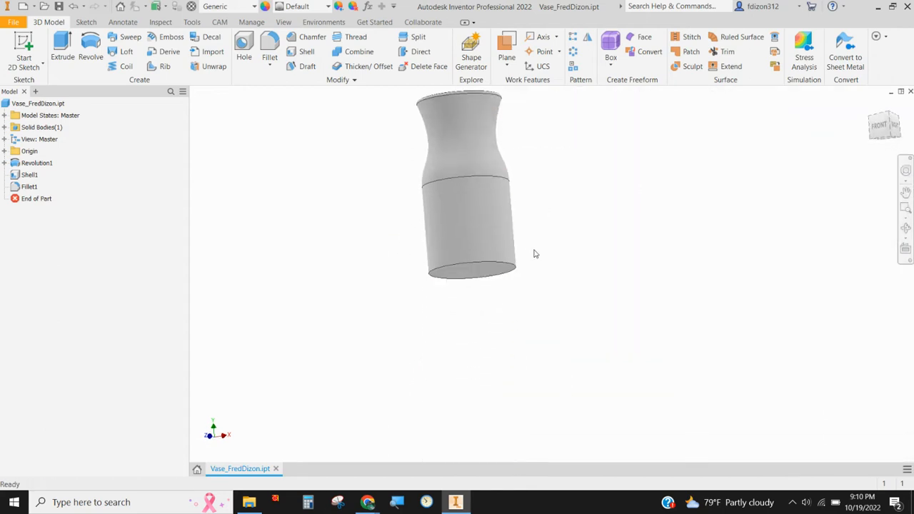
click(300, 38)
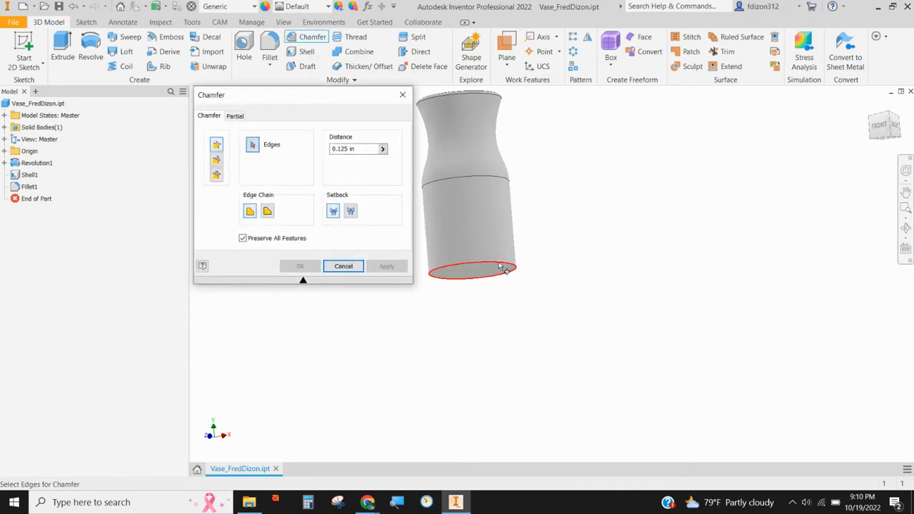
scroll(510, 267, down, 5)
shift+middle_drag(588, 289, 577, 312)
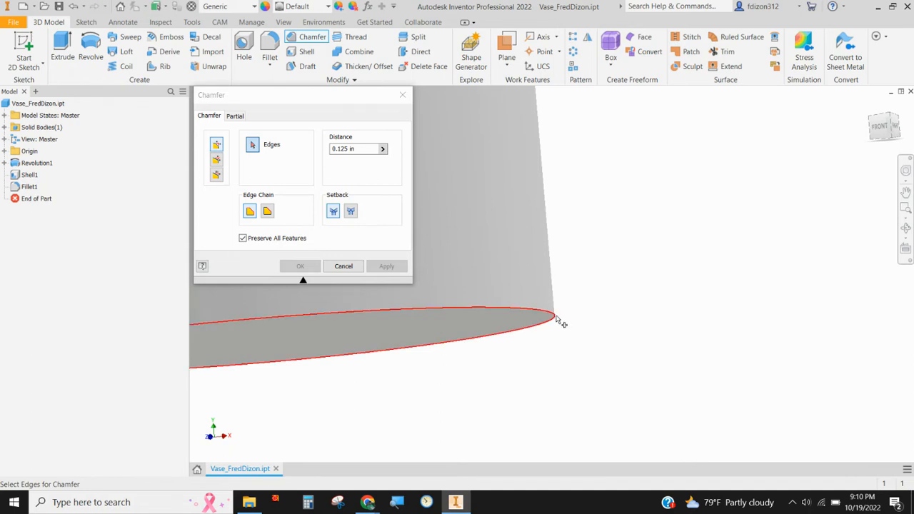
click(557, 318)
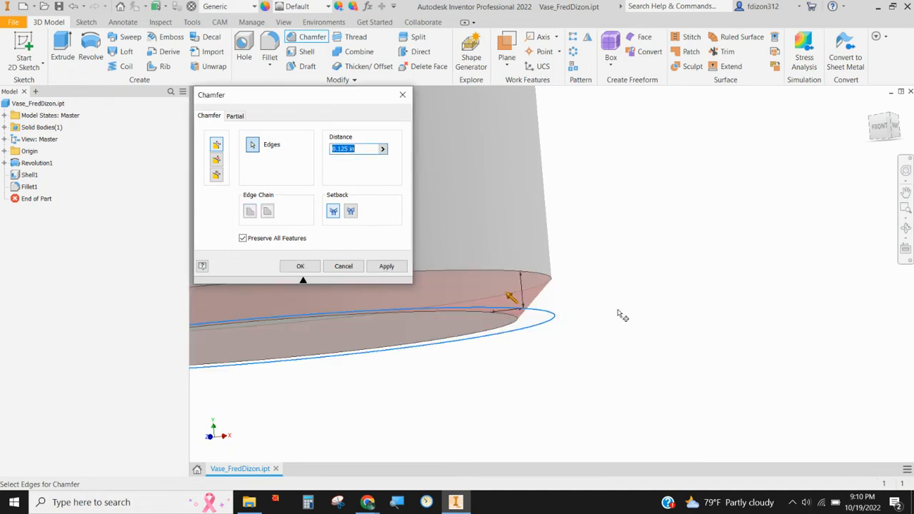
shift+middle_drag(620, 314, 590, 306)
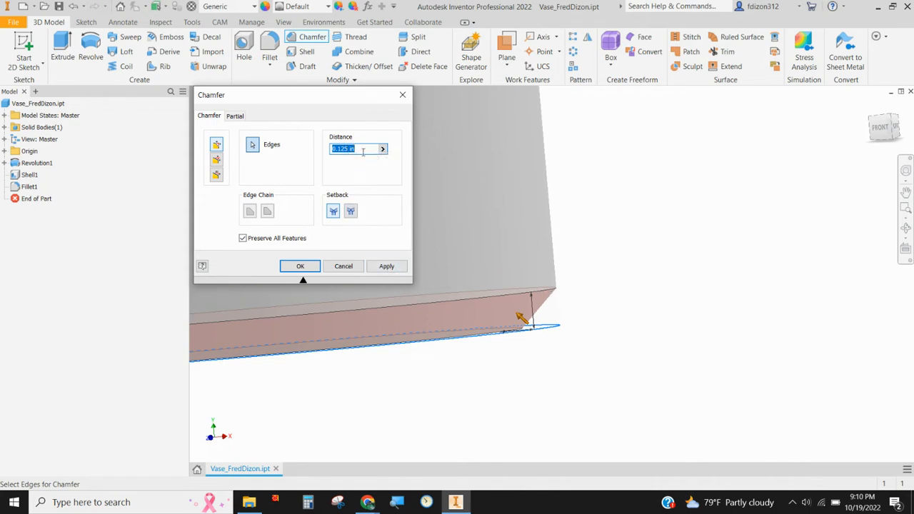
click(386, 266)
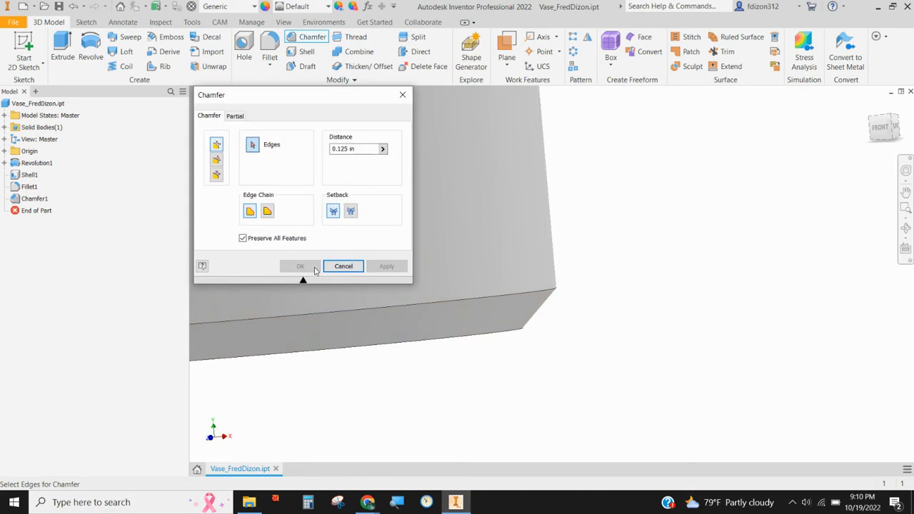
click(343, 266)
Step: Create a work plane offset 1.1875 in from the origin XY plane, in front of the vase
scroll(482, 324, down, 8)
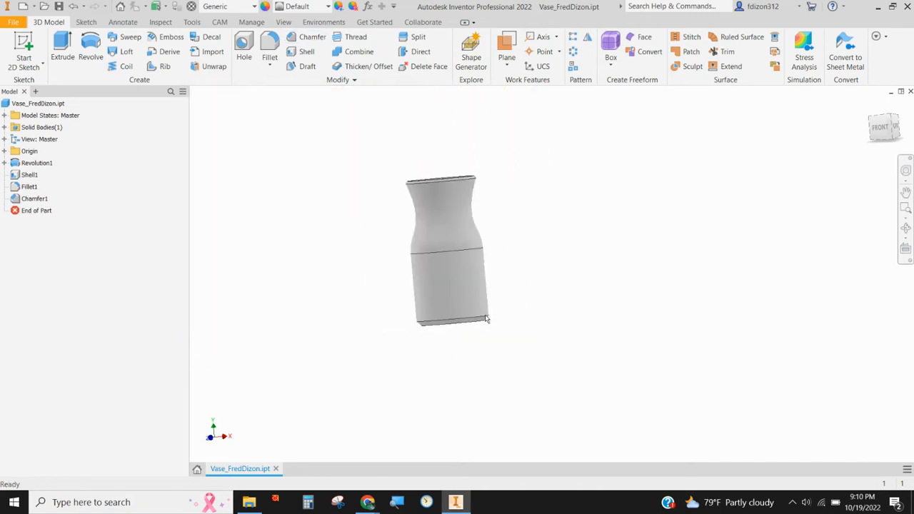
mouse_move(498, 300)
shift+middle_down()
mouse_move(522, 316)
mouse_move(487, 303)
shift+middle_up()
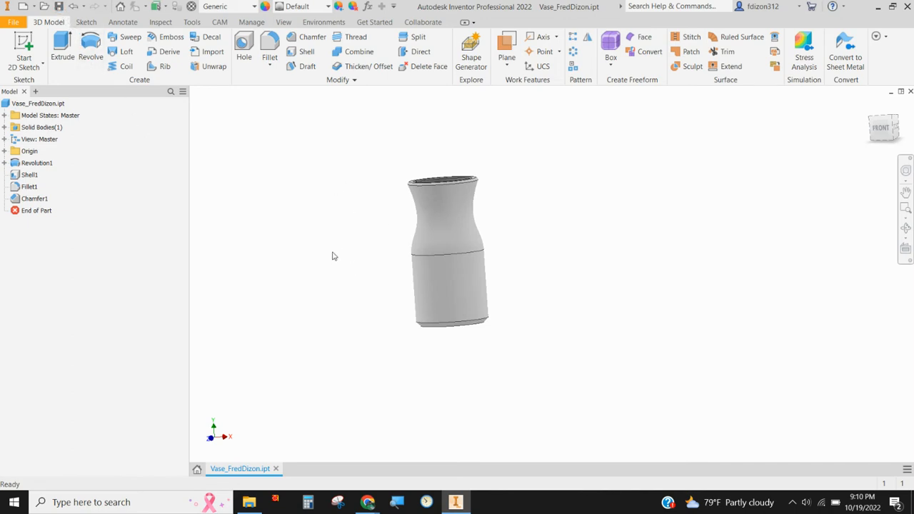
shift+middle_drag(332, 256, 357, 277)
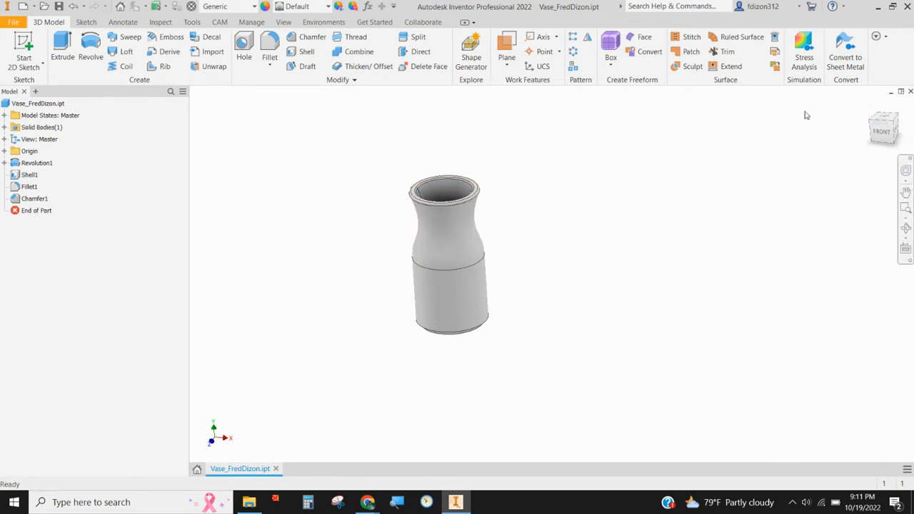
click(871, 105)
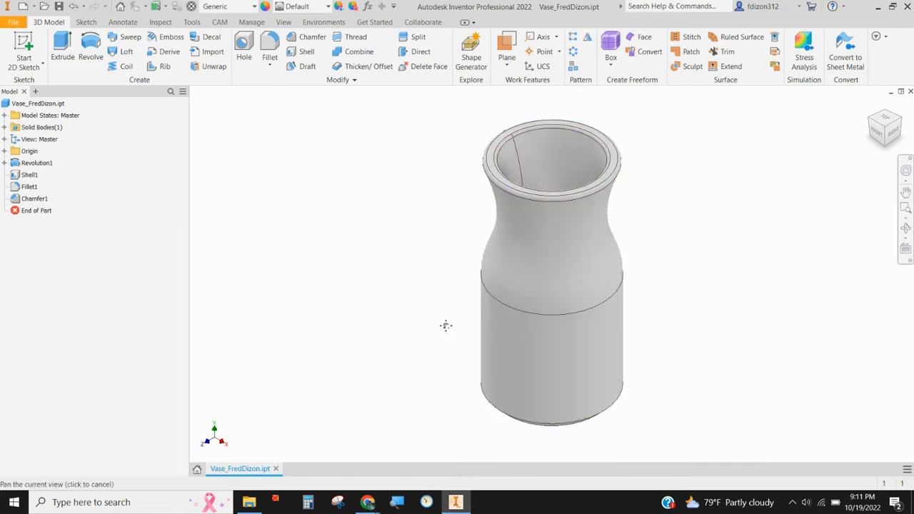
click(508, 66)
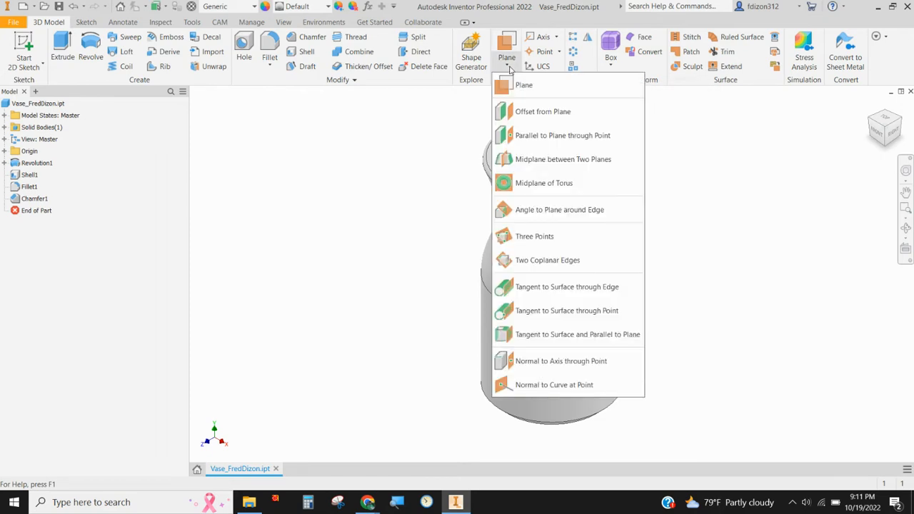
click(543, 112)
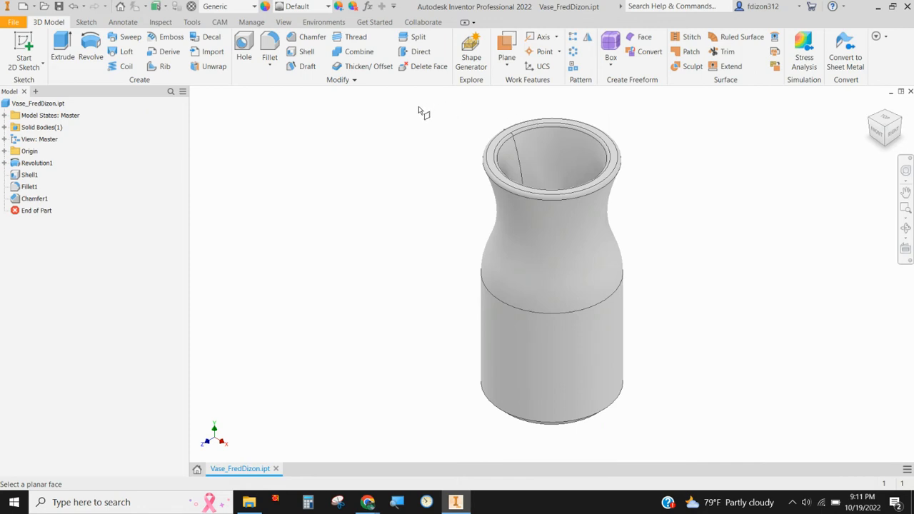
click(5, 151)
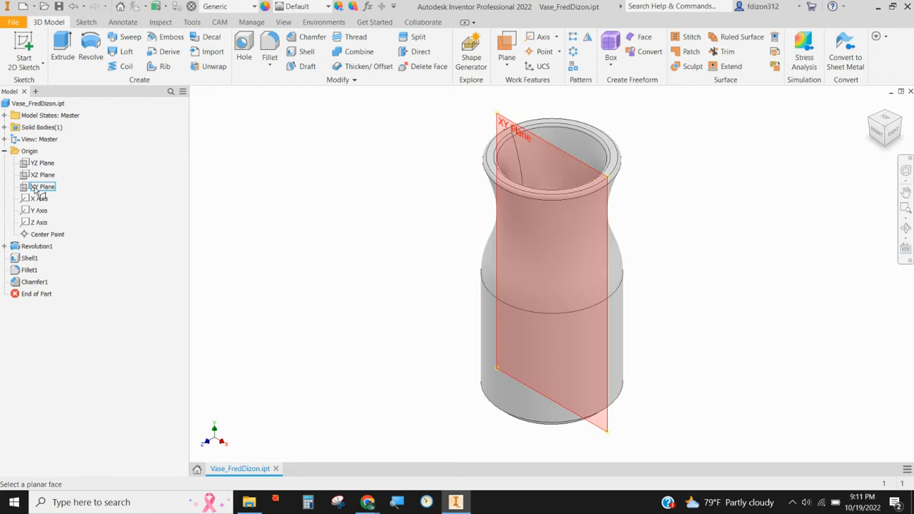
click(34, 188)
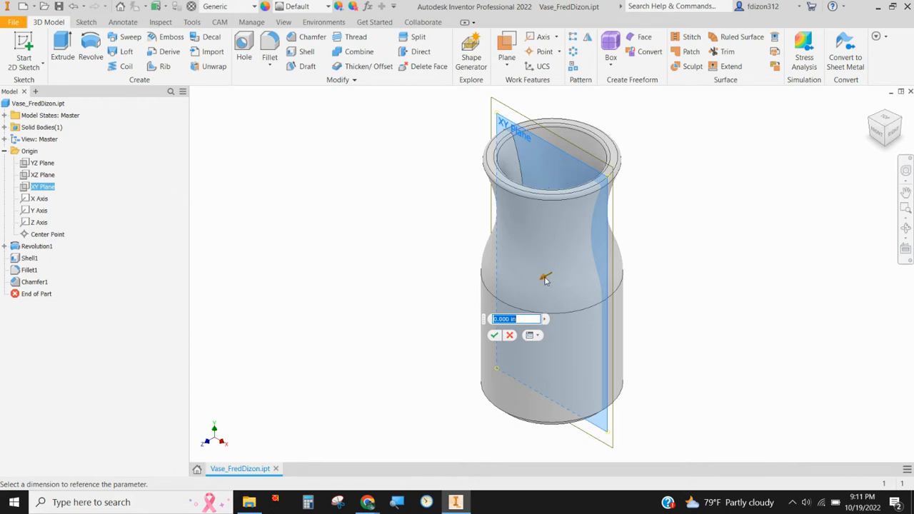
drag(545, 277, 501, 305)
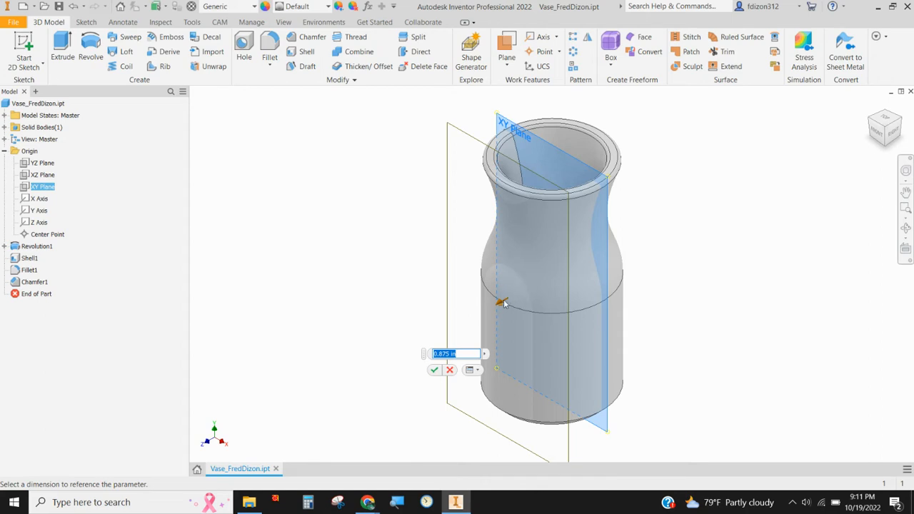
drag(497, 301, 482, 318)
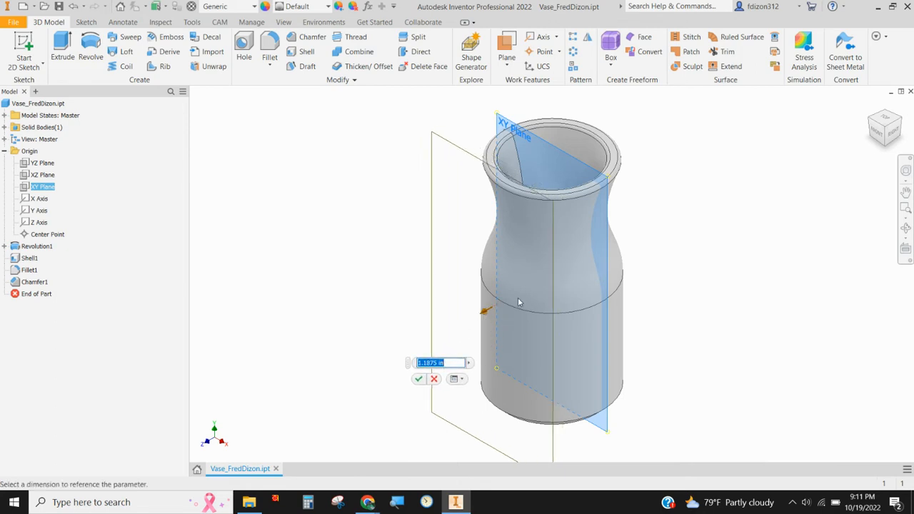
click(419, 380)
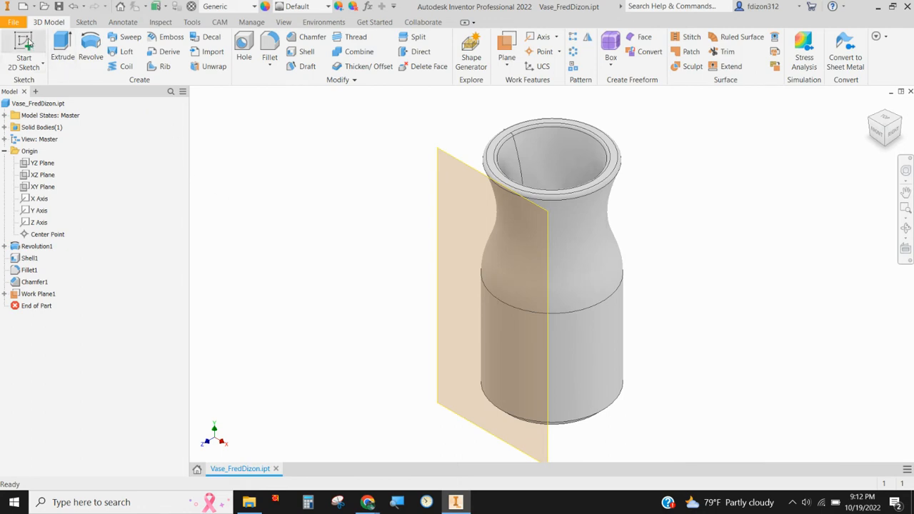
Step: Start a sketch on the offset work plane and place the text "ACE", 0.5 in high, over the vase's lower cylindrical body
click(28, 44)
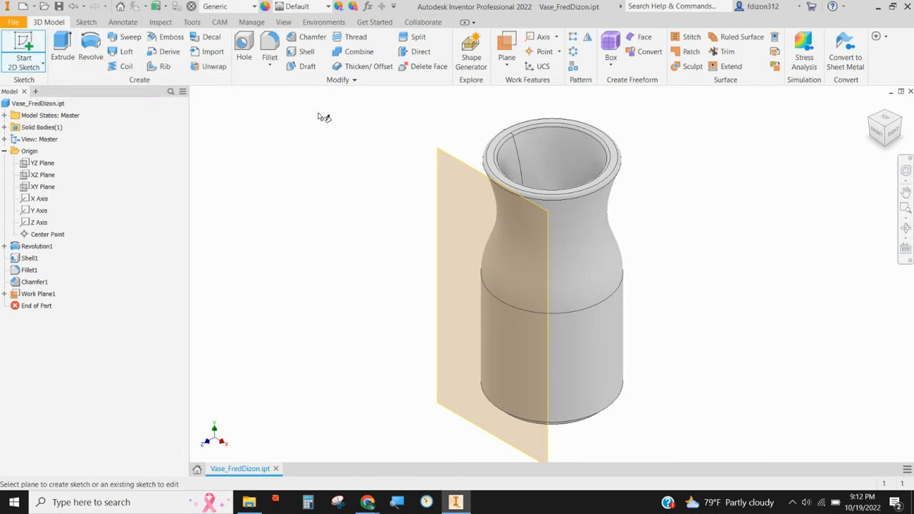
click(456, 162)
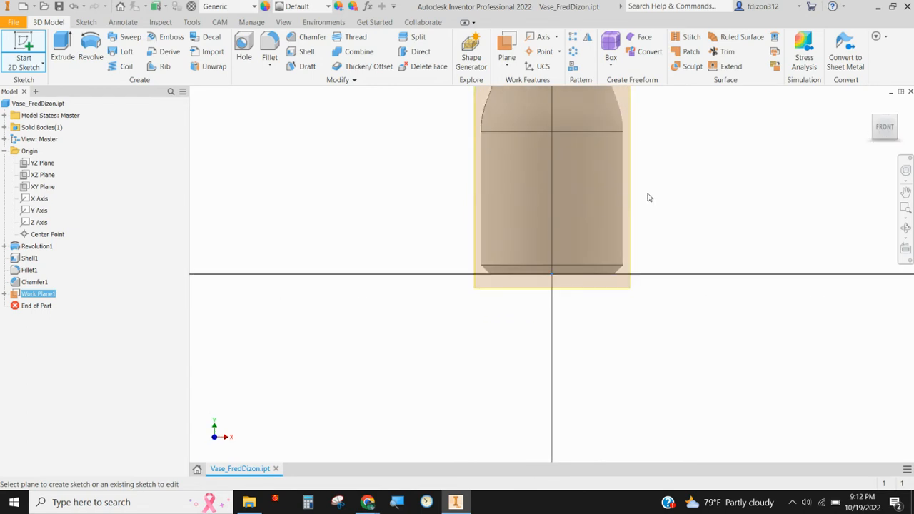
mouse_move(647, 198)
middle_down()
mouse_move(617, 268)
mouse_move(589, 288)
middle_up()
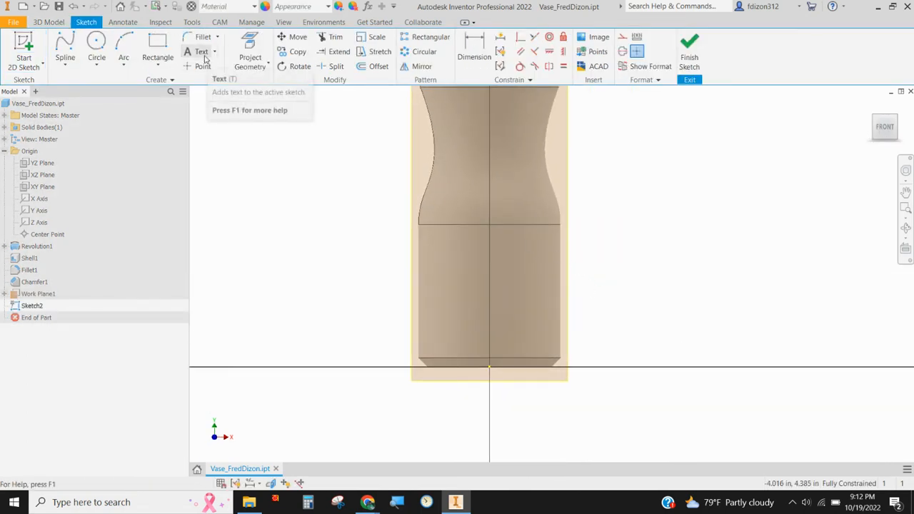
click(202, 52)
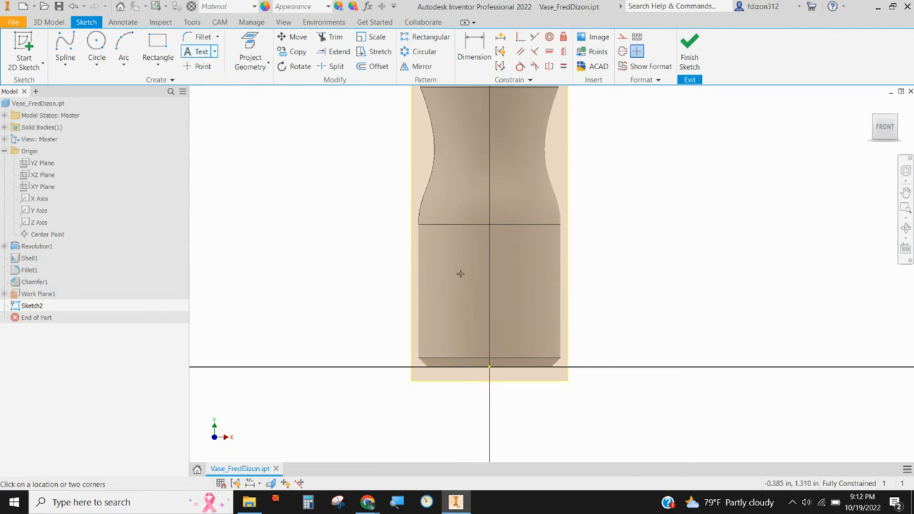
click(509, 277)
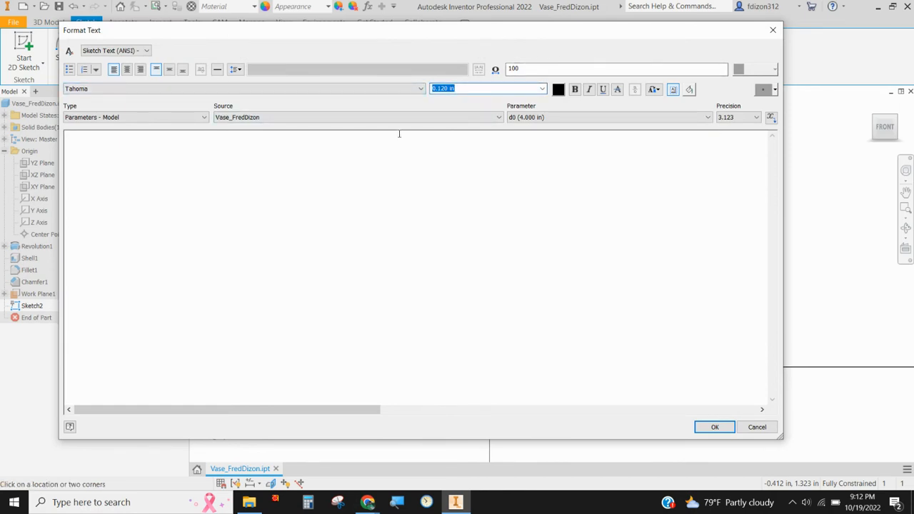
text(.5)
click(255, 198)
text(ACE)
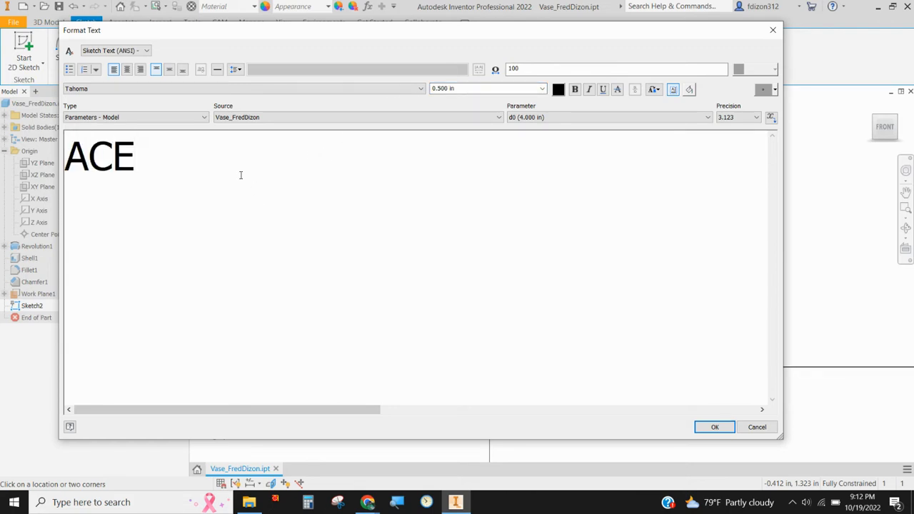
click(714, 427)
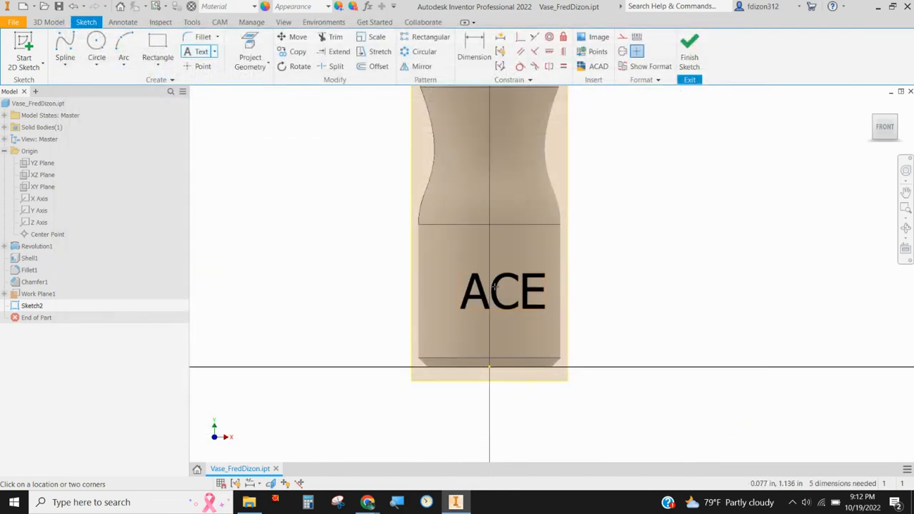
right_click(292, 173)
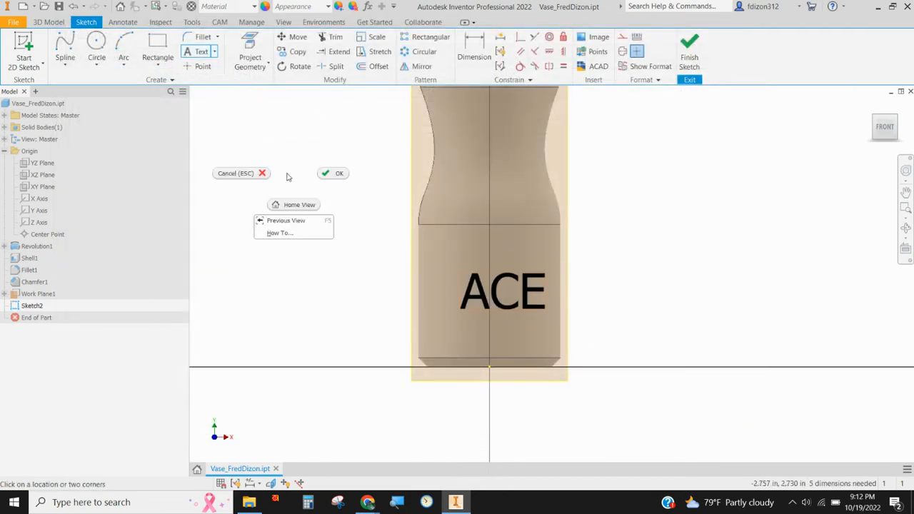
click(238, 176)
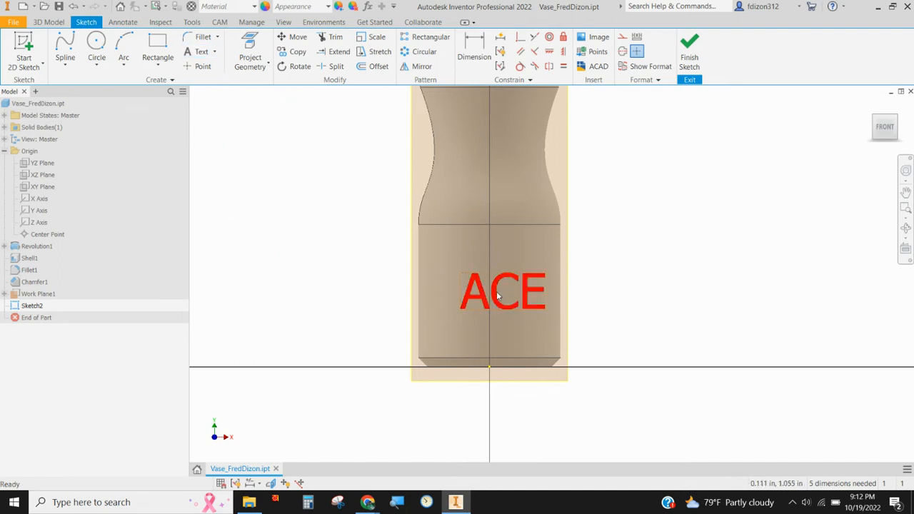
Step: Centre the ACE text on the vase's vertical axis and emboss it from the face 0.1 in deep toward the vase body
drag(500, 297, 485, 291)
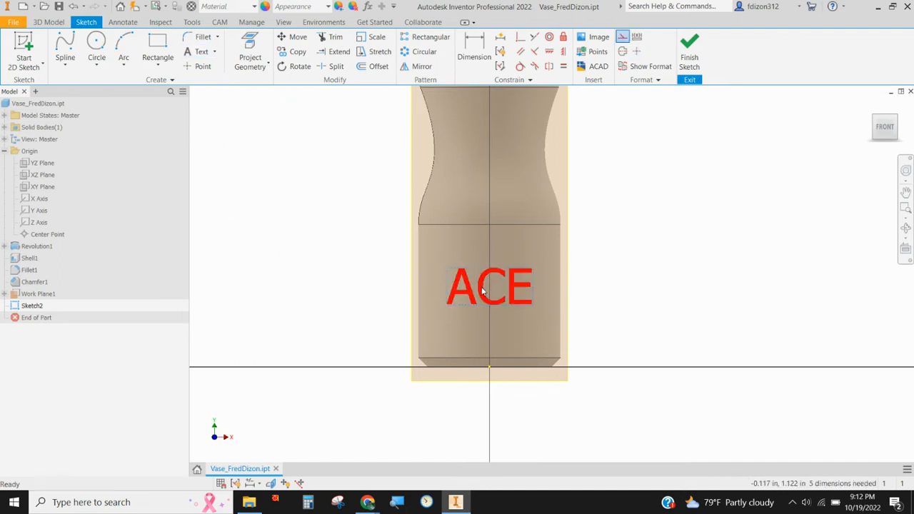
click(689, 51)
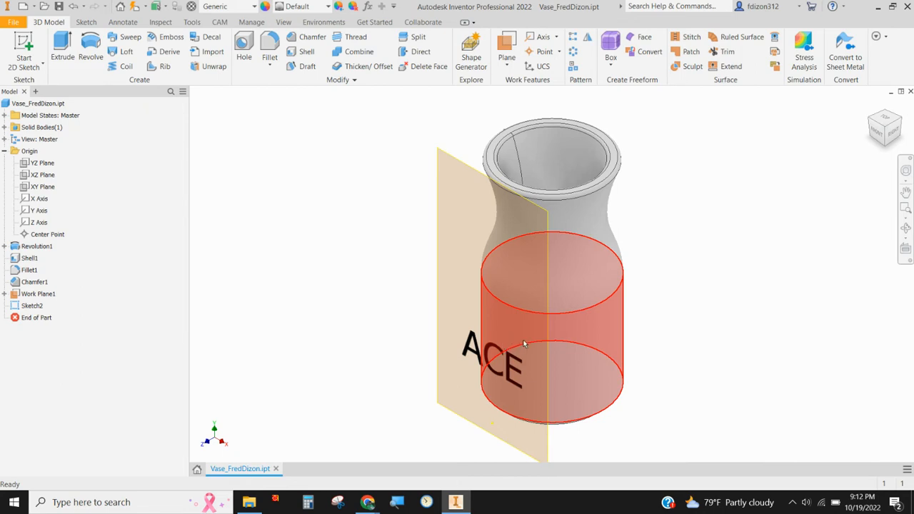
click(167, 37)
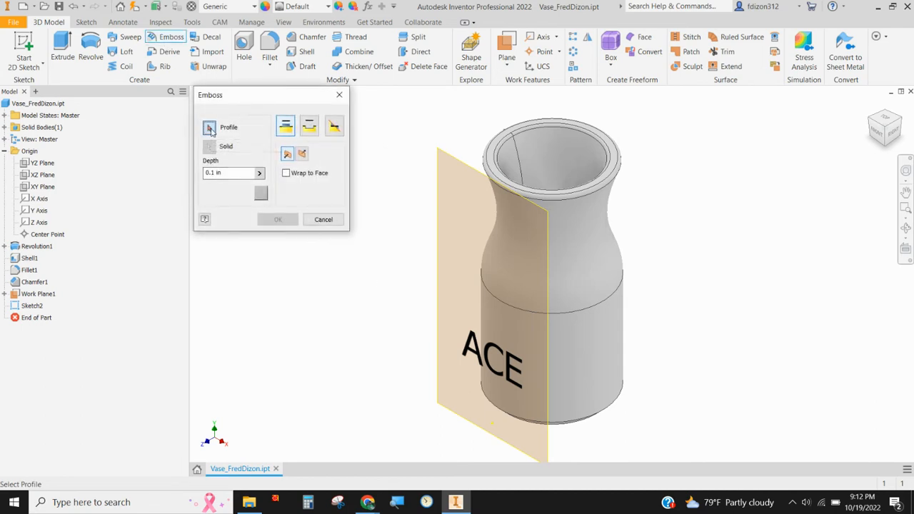
click(477, 346)
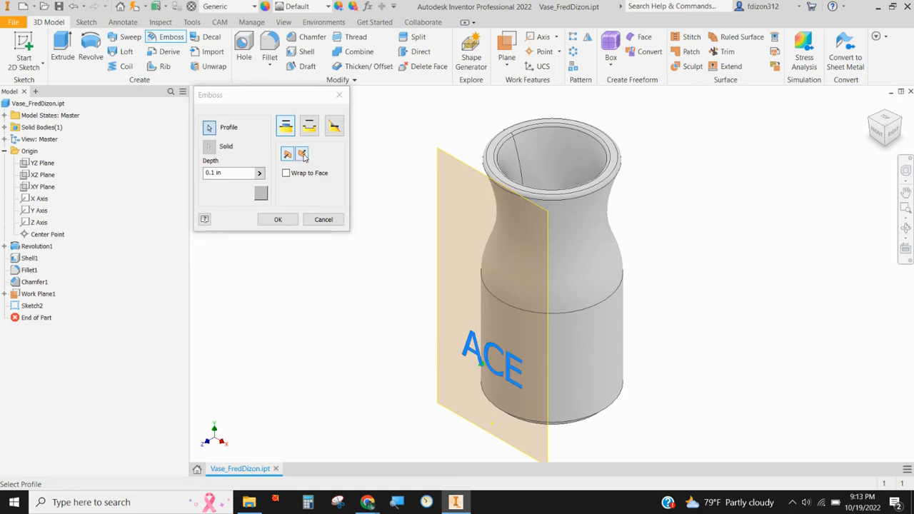
click(302, 155)
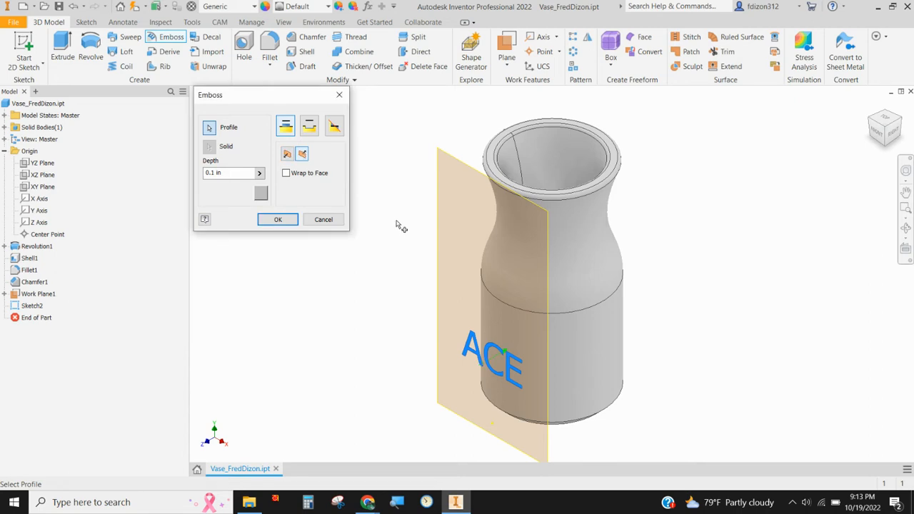
click(278, 220)
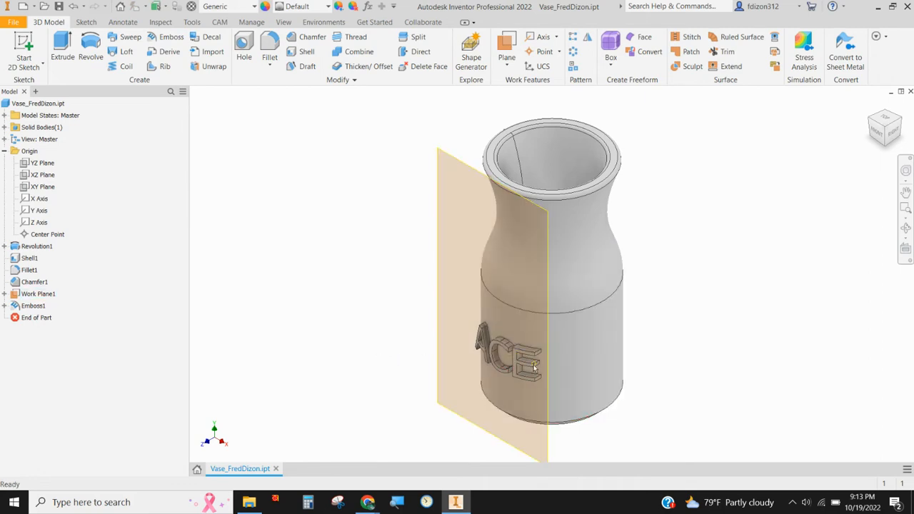
Step: Examine the raised ACE letters up close and how their front faces follow the vase's curvature
mouse_move(583, 407)
shift+middle_down()
mouse_move(592, 347)
mouse_move(591, 399)
mouse_move(569, 398)
shift+middle_up()
scroll(524, 353, up, 2)
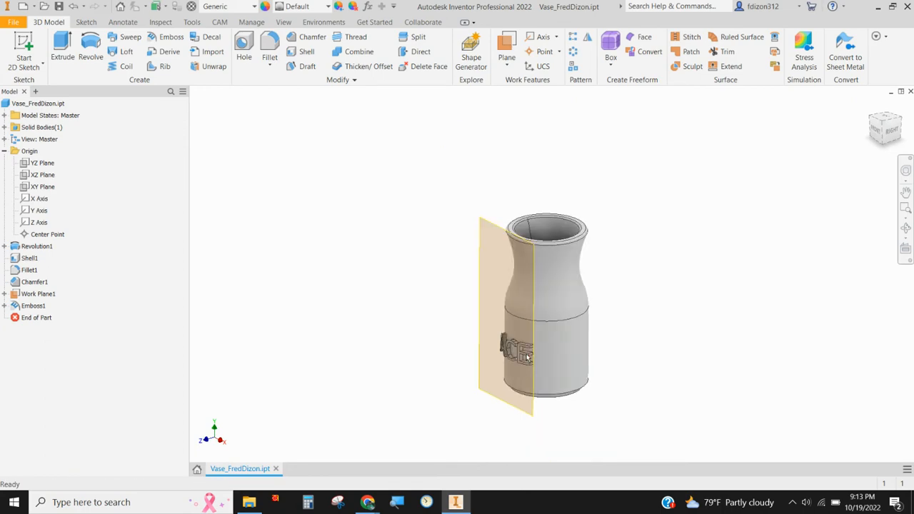
scroll(523, 346, down, 8)
scroll(522, 341, down, 2)
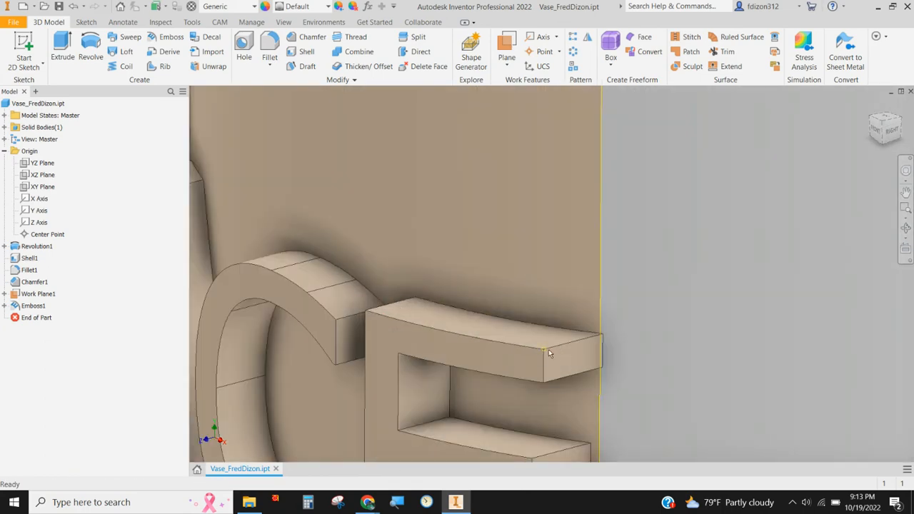
scroll(571, 366, up, 5)
shift+middle_drag(571, 377, 543, 259)
scroll(518, 298, down, 3)
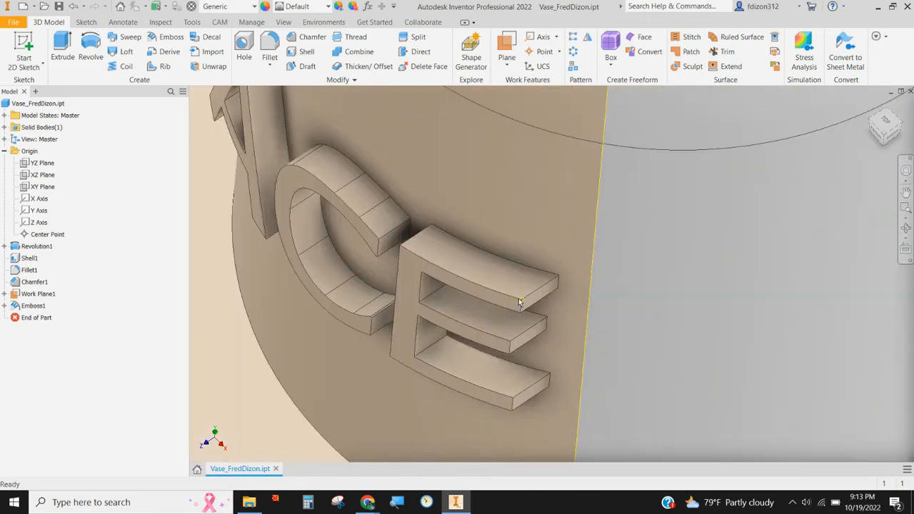
scroll(518, 298, up, 5)
shift+middle_drag(518, 301, 407, 299)
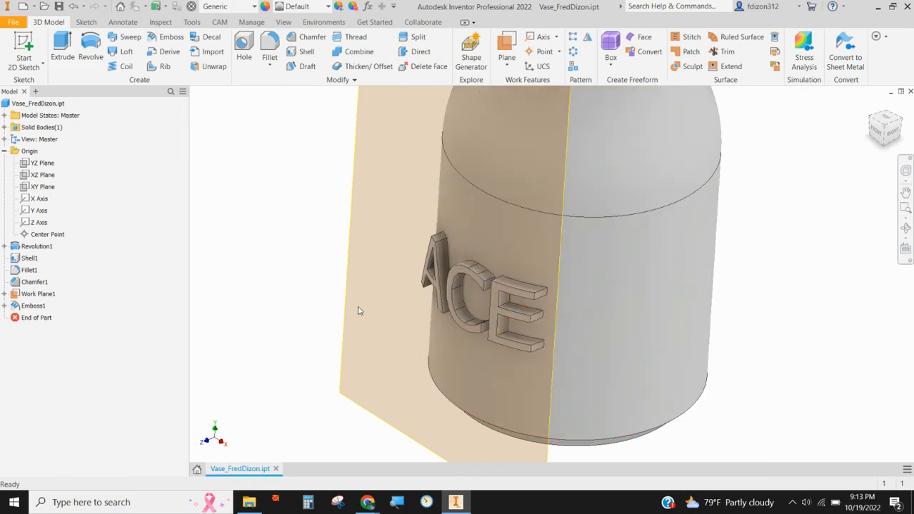
Step: Edit the ACE emboss so it wraps to the vase's lower cylindrical face
double_click(16, 307)
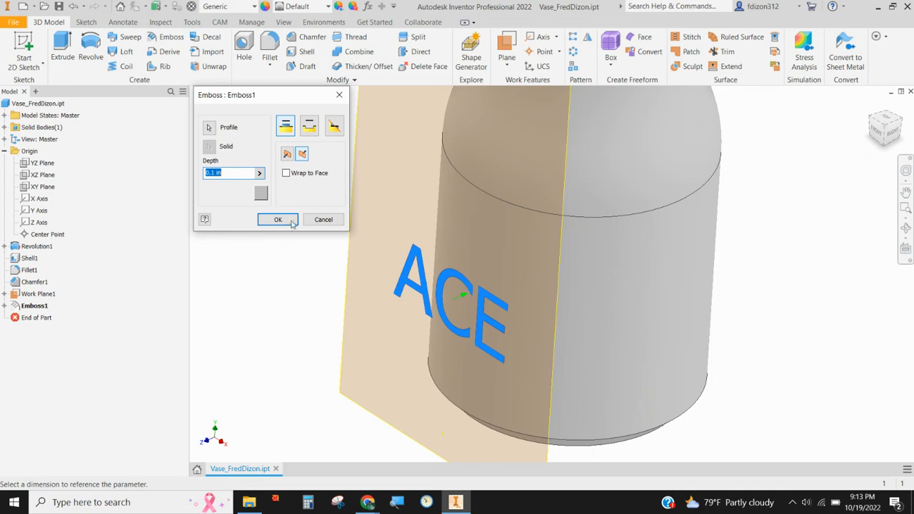
click(286, 174)
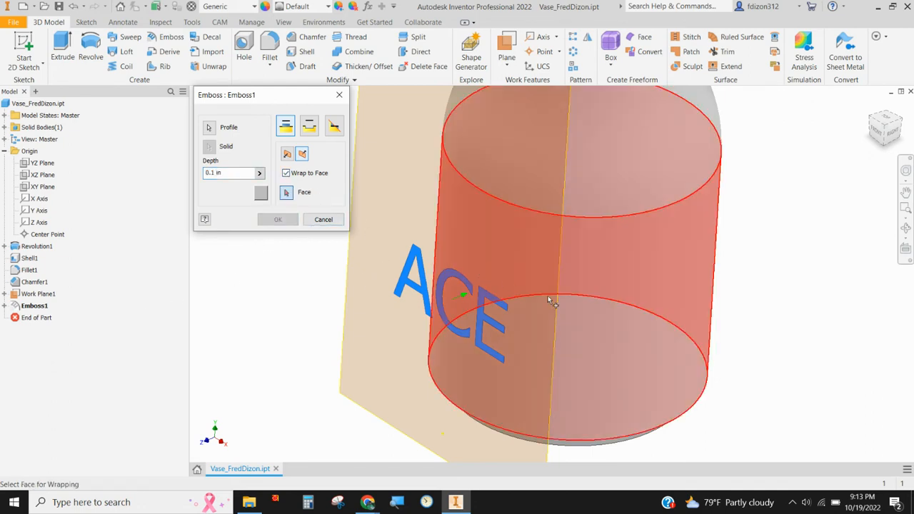
click(550, 298)
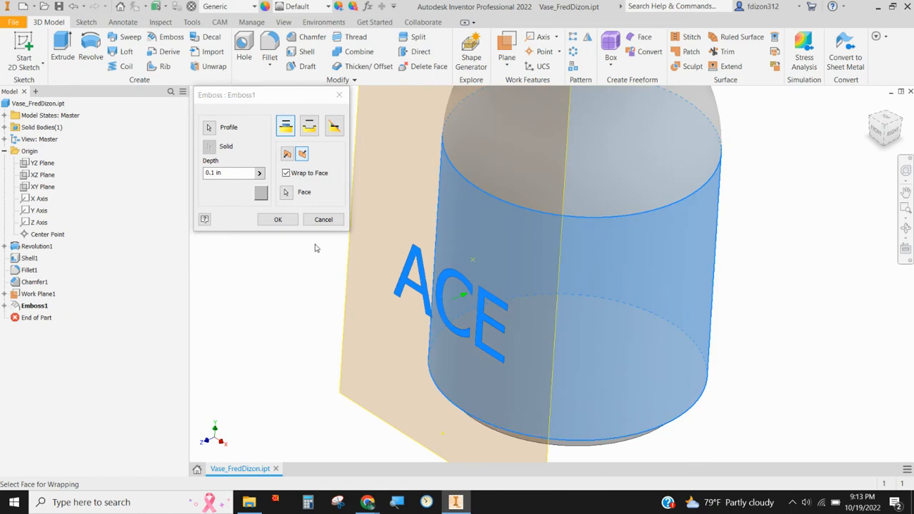
click(277, 219)
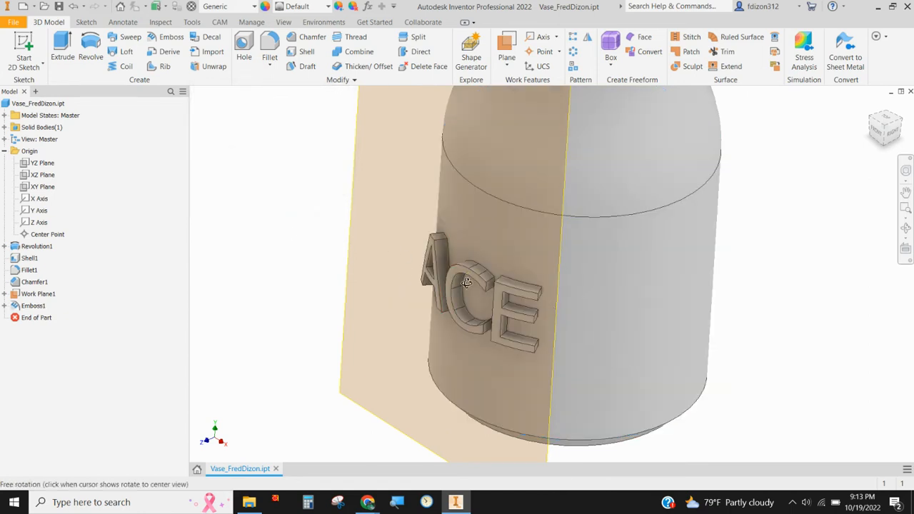
shift+middle_drag(471, 278, 432, 270)
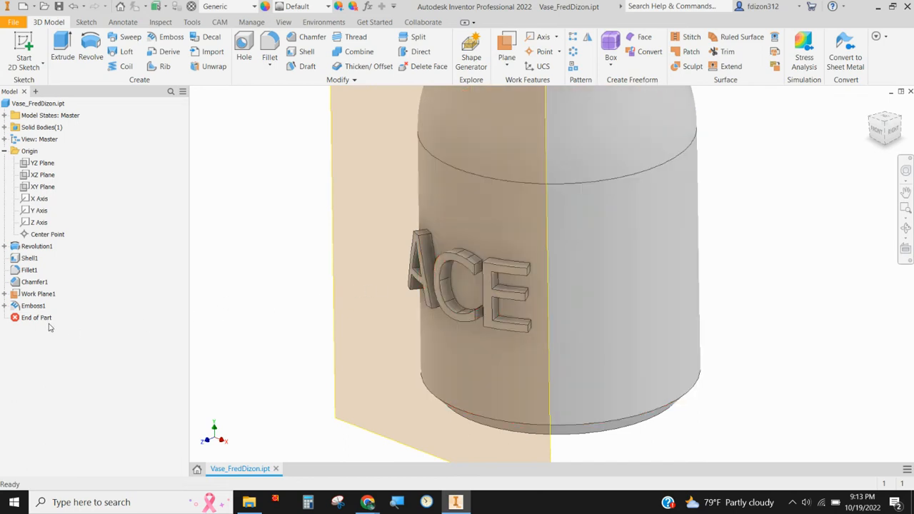
Step: Change the ACE emboss to an engraving wrapped on the lower cylindrical face, with a depth of 0.05 in
click(16, 306)
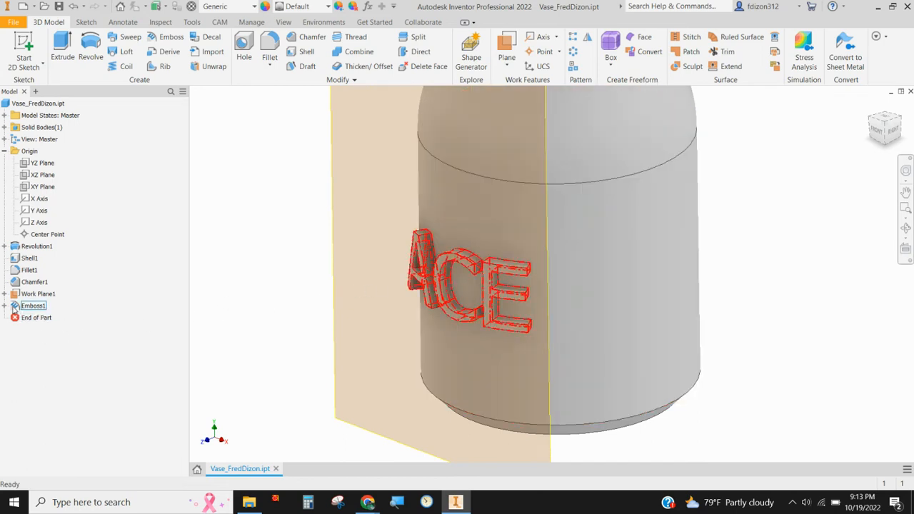
double_click(12, 308)
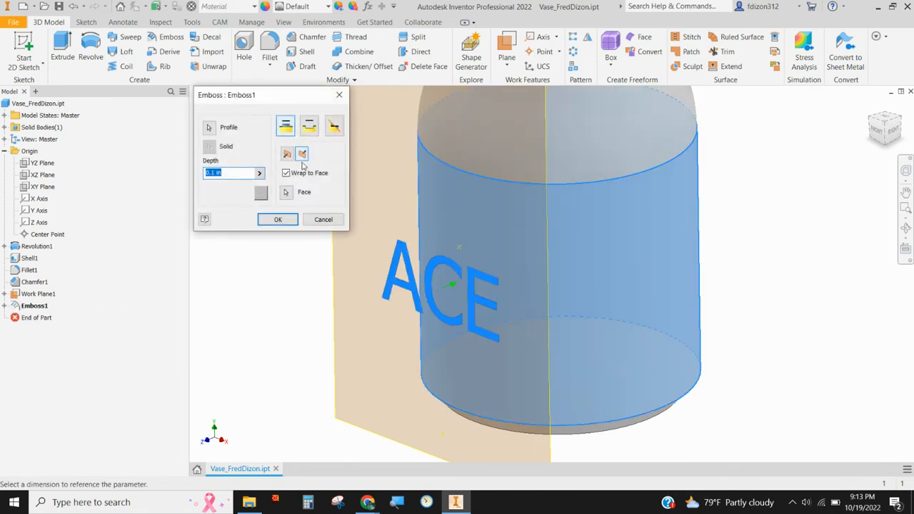
click(309, 126)
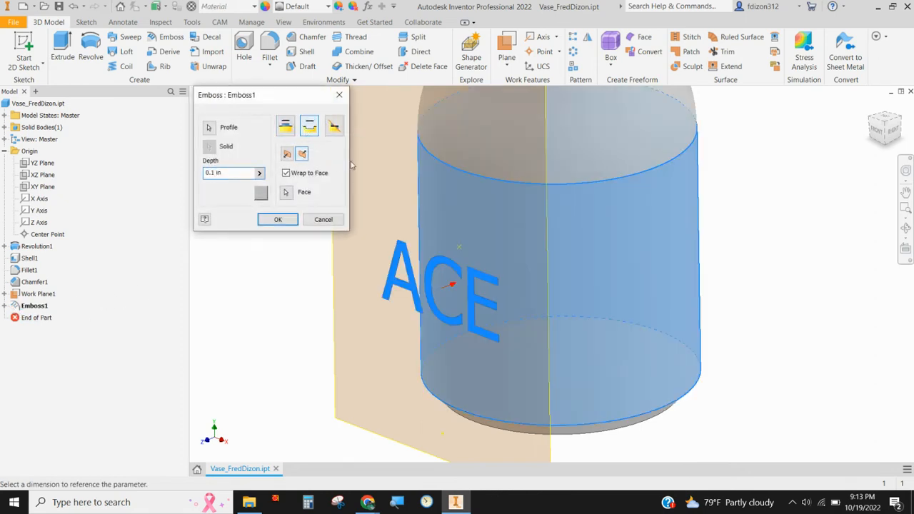
click(288, 198)
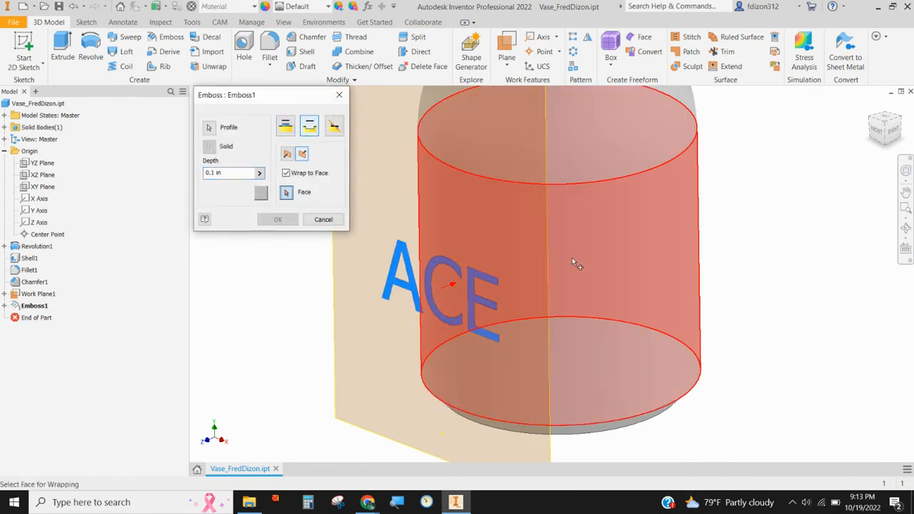
click(585, 260)
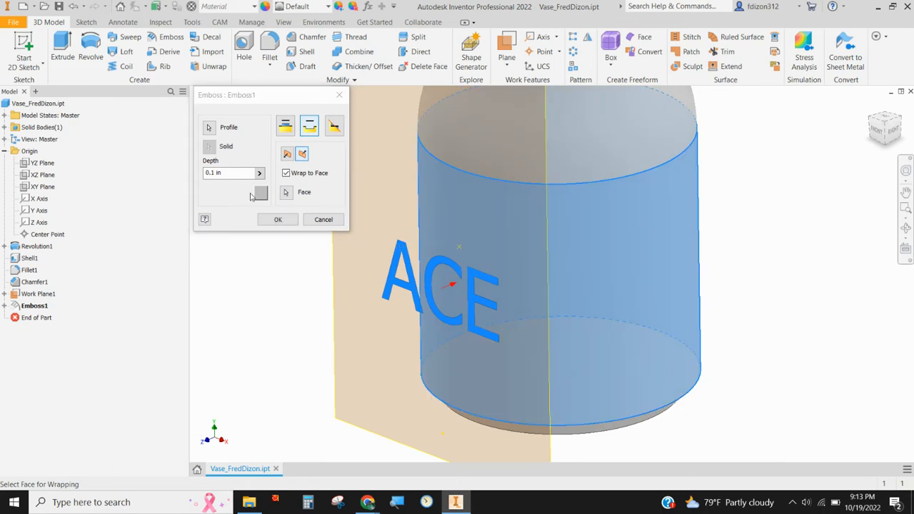
click(221, 172)
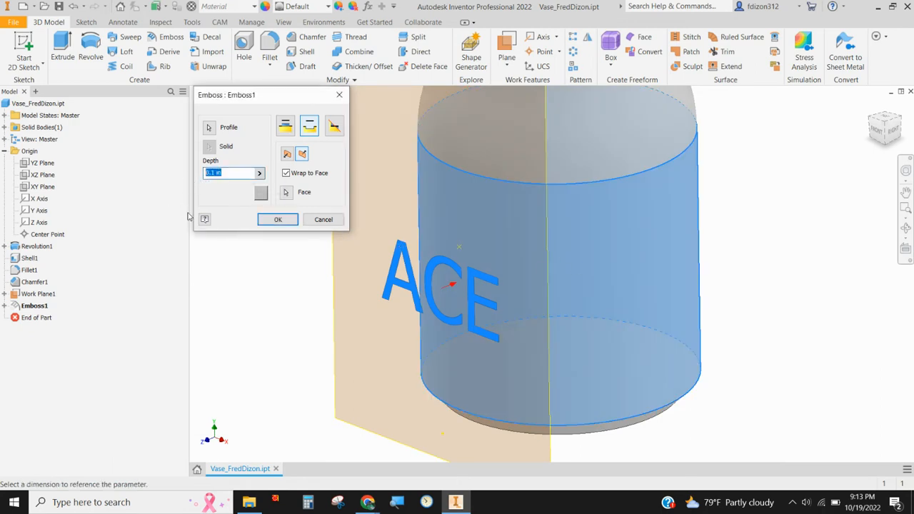
text(.05)
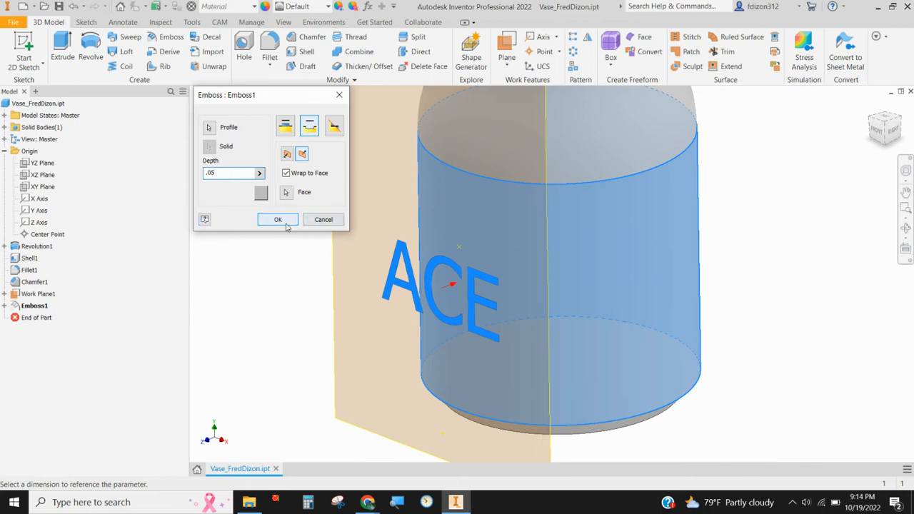
click(277, 220)
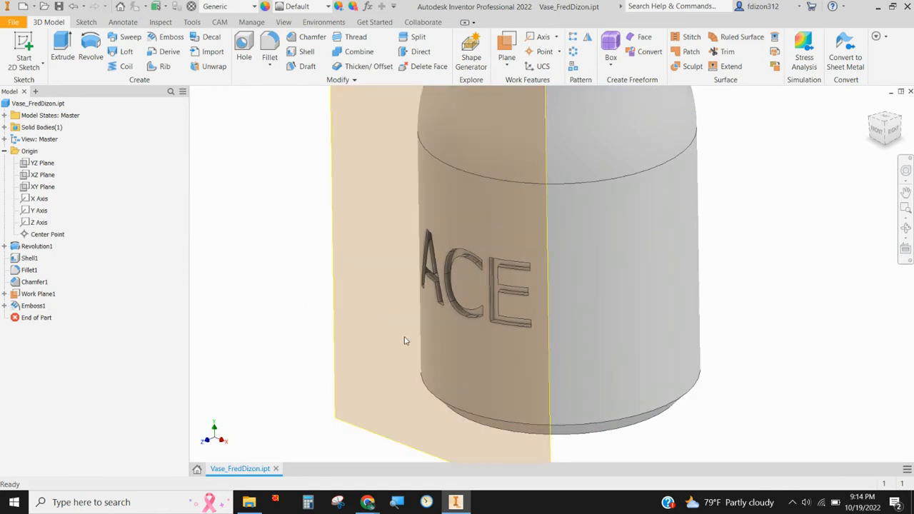
shift+middle_drag(469, 344, 467, 324)
scroll(479, 328, down, 3)
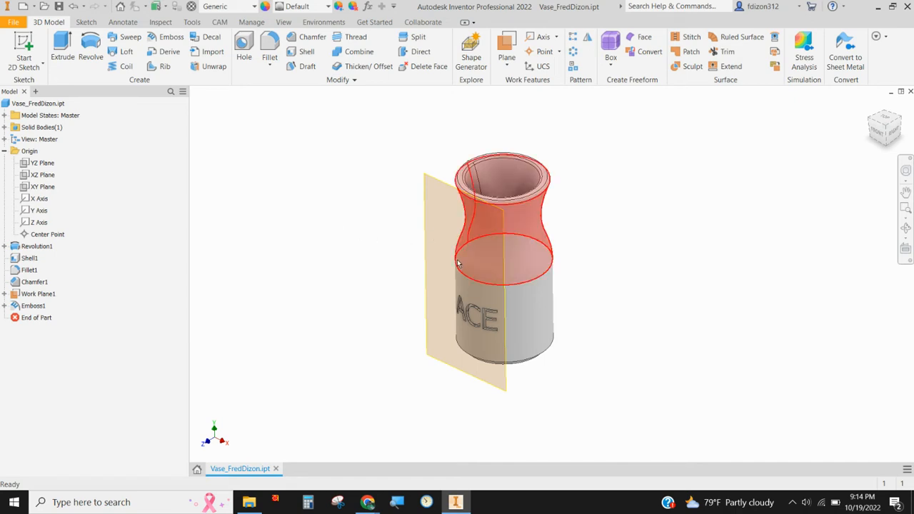
Step: Hide the offset work plane in front of the vase and turn the model to show its bottom face
right_click(18, 298)
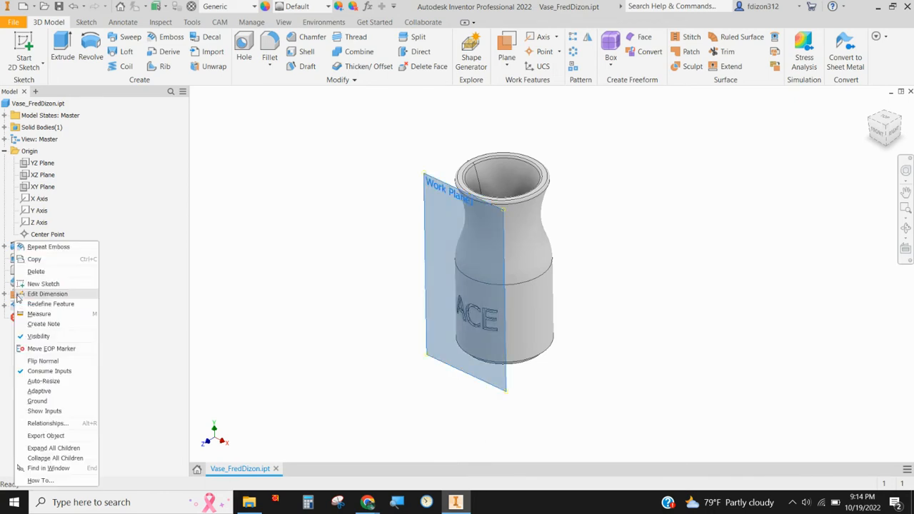
click(40, 336)
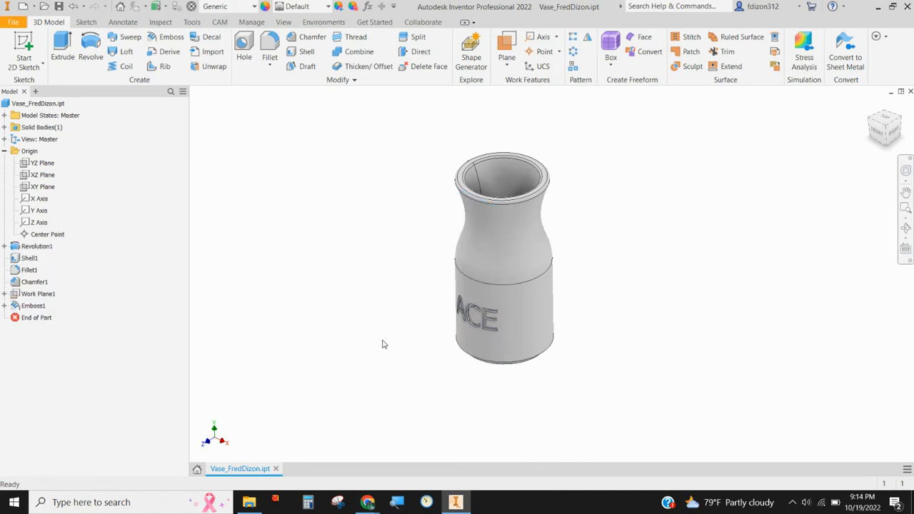
shift+middle_drag(384, 365, 430, 309)
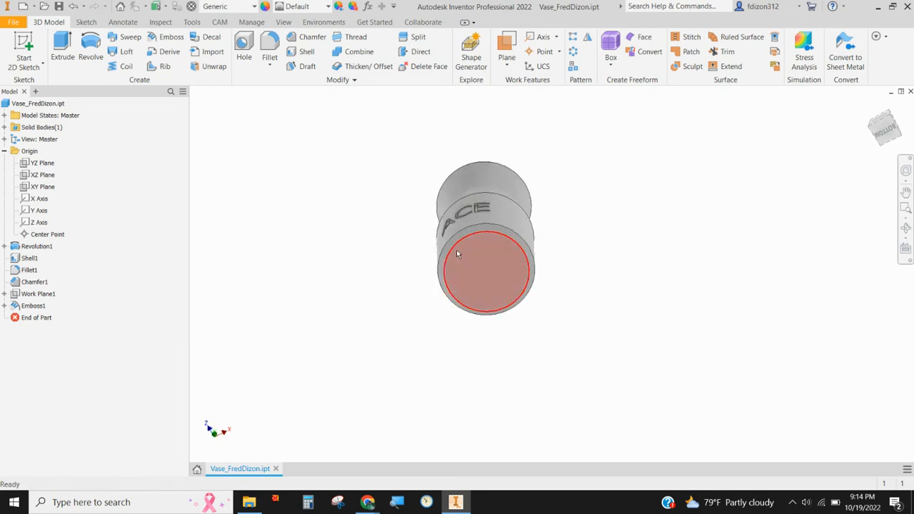
shift+middle_drag(457, 253, 368, 249)
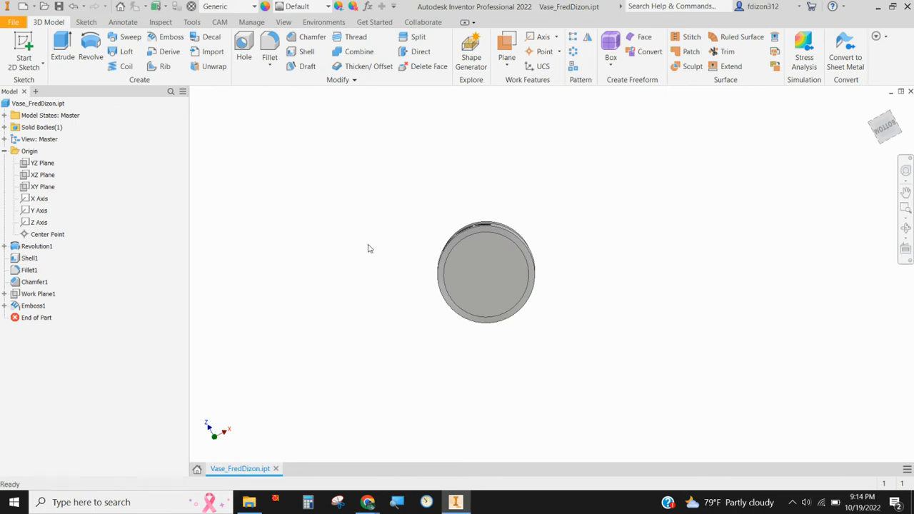
Step: Switch to the Chrome image results for "star wars symbol" and open the StarWars.com rebel symbol preview
click(367, 502)
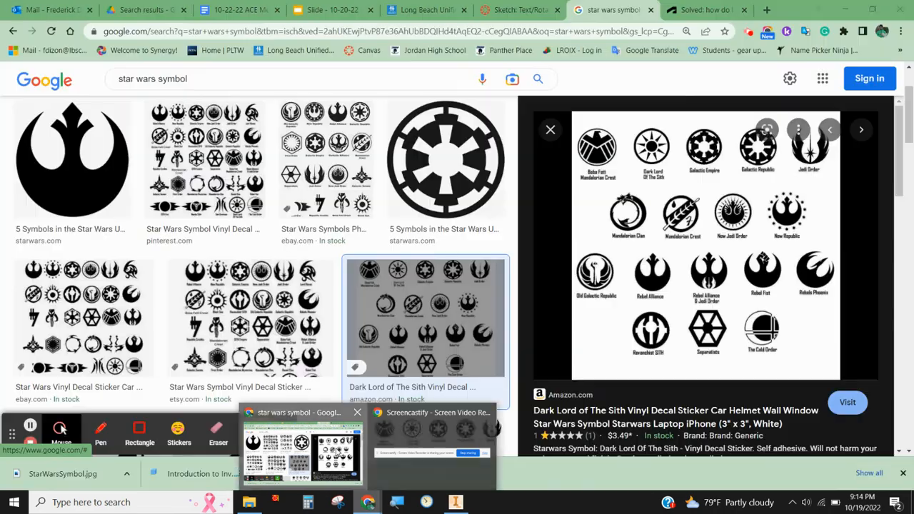
click(335, 453)
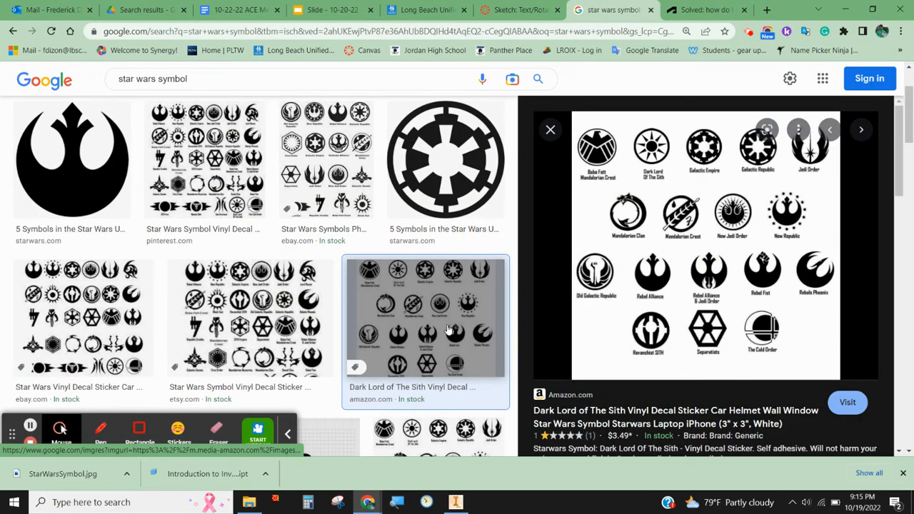
click(100, 164)
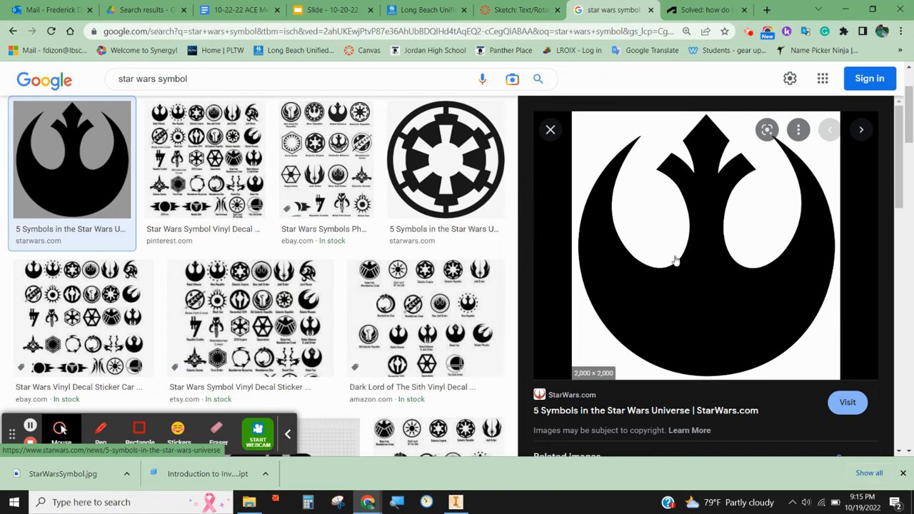
Step: Save the rebel symbol image as a JPEG named RebelSymbol in the personal project folder on the Desktop
click(659, 234)
right_click(659, 234)
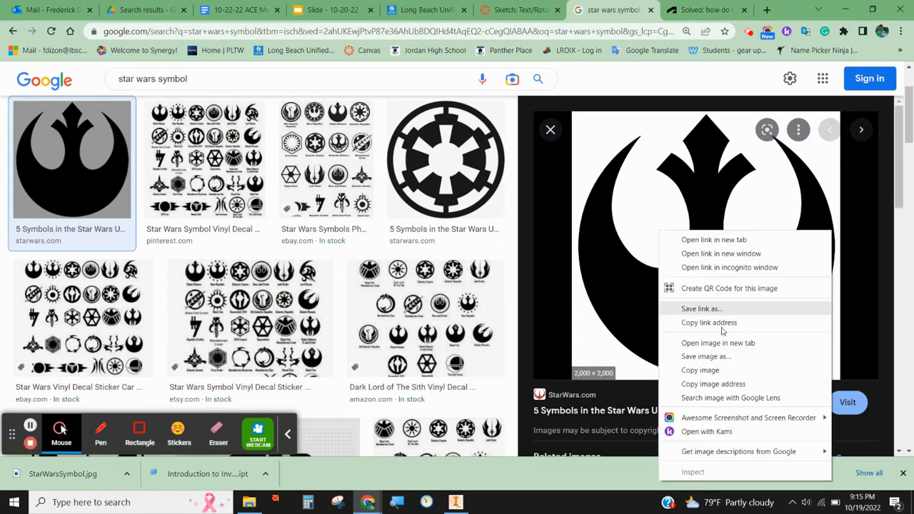
click(726, 357)
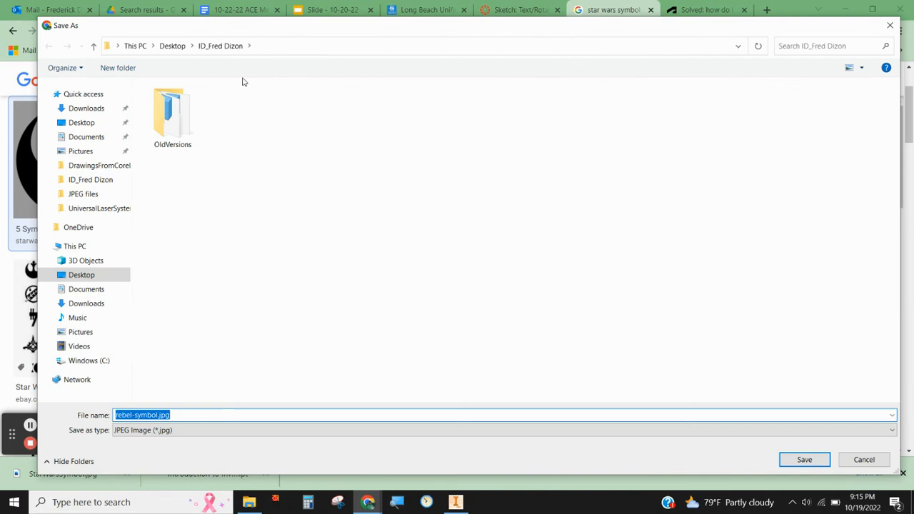
click(175, 52)
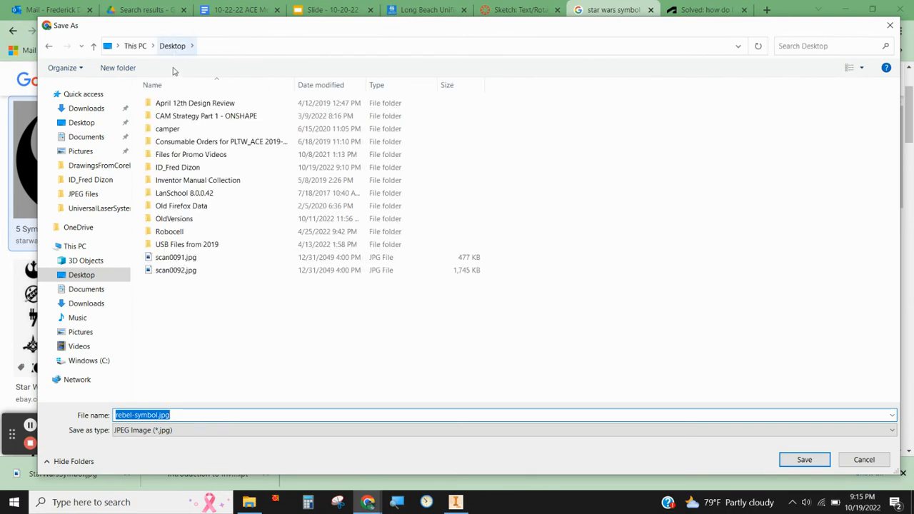
double_click(189, 167)
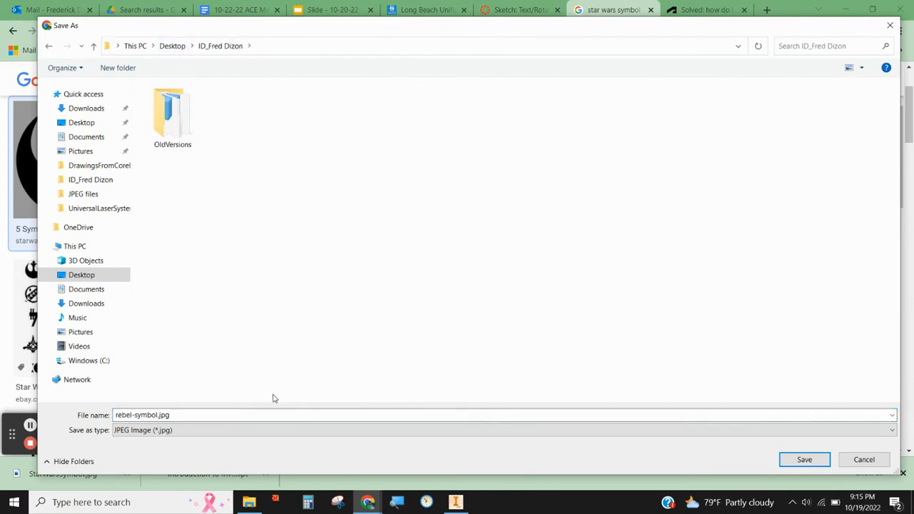
double_click(192, 415)
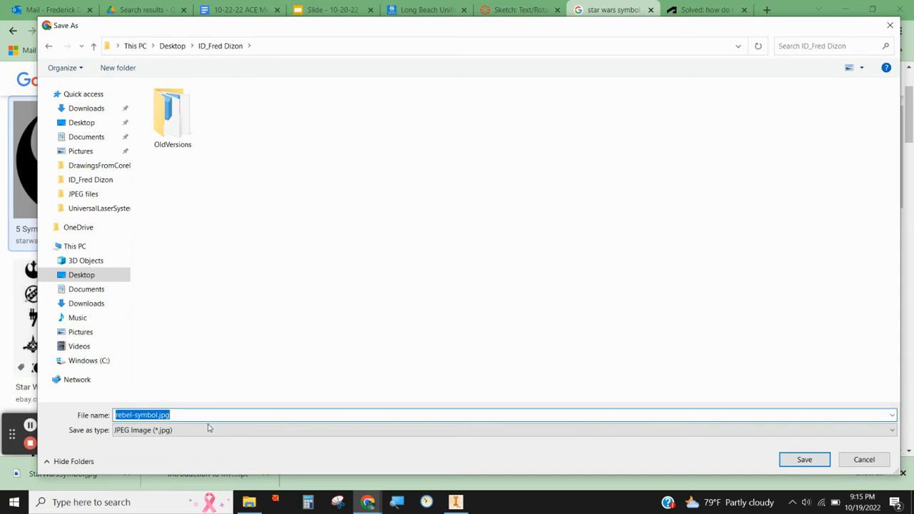
text(Re)
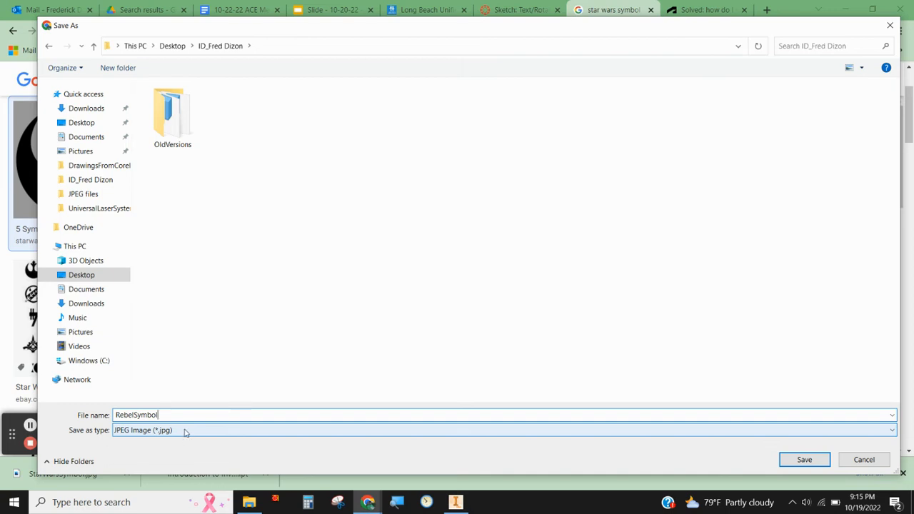
click(184, 431)
click(183, 441)
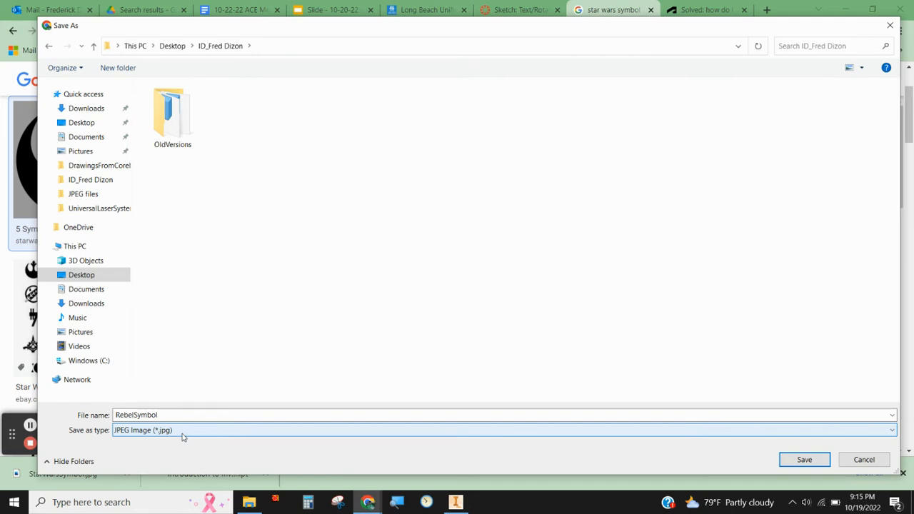
click(804, 459)
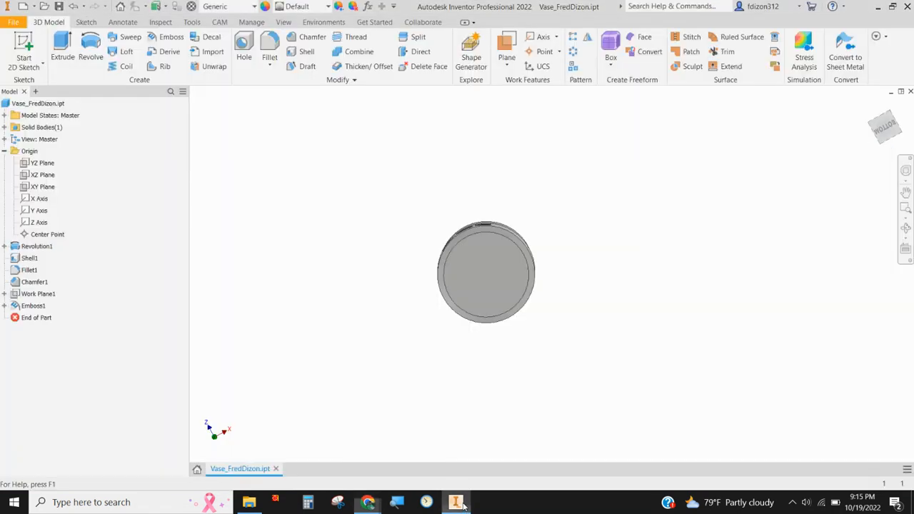
Step: Switch to Inventor and start a 2D sketch on the vase's flat bottom face
click(454, 502)
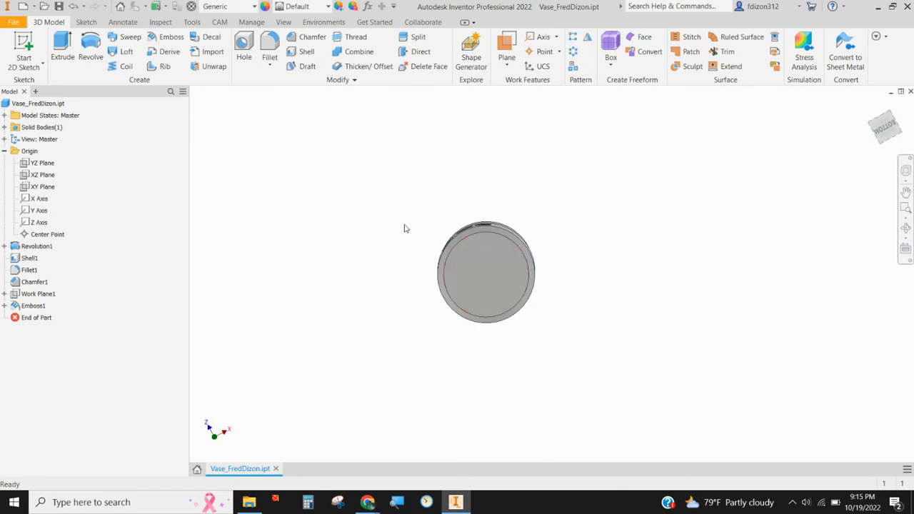
click(21, 47)
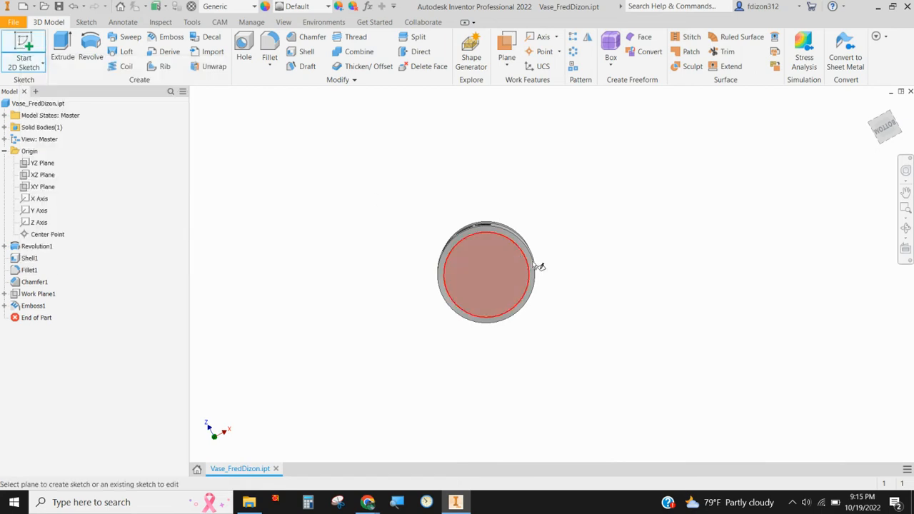
click(505, 273)
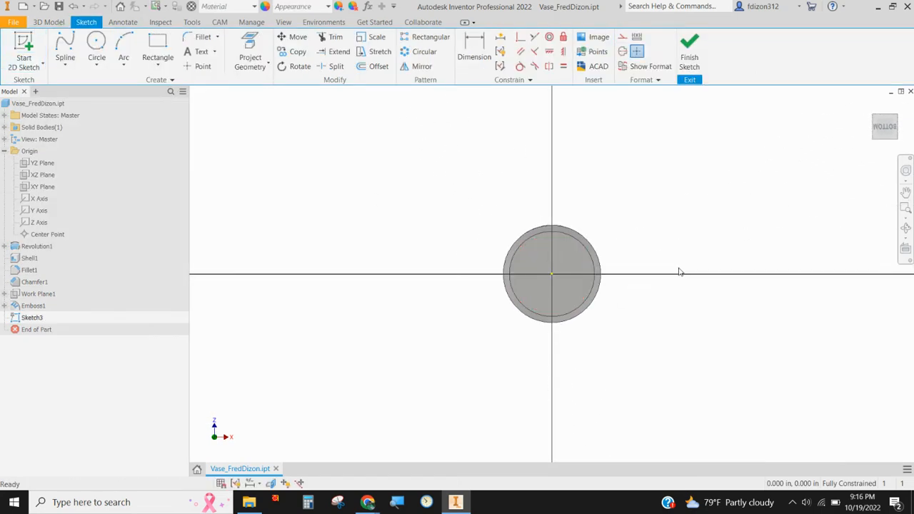
Step: Try to insert the vase part file as a sketch image on the bottom face and beside the vase
click(595, 38)
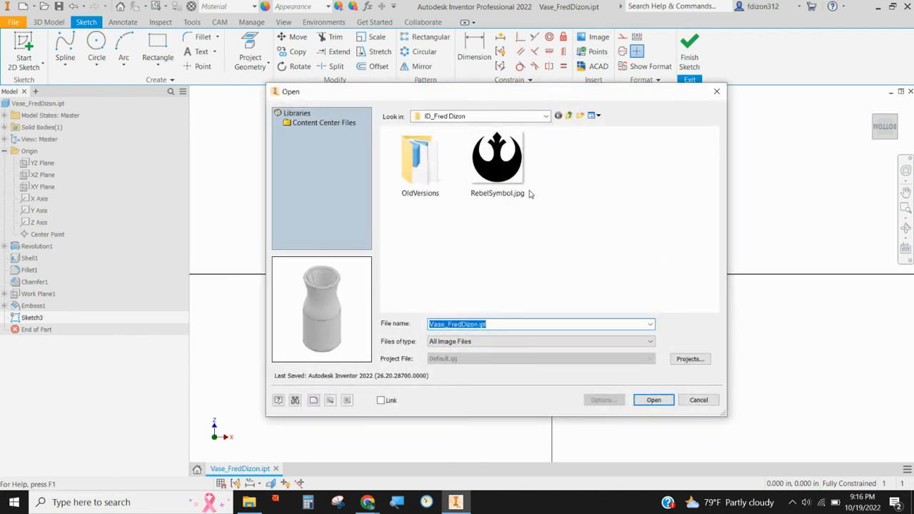
click(663, 404)
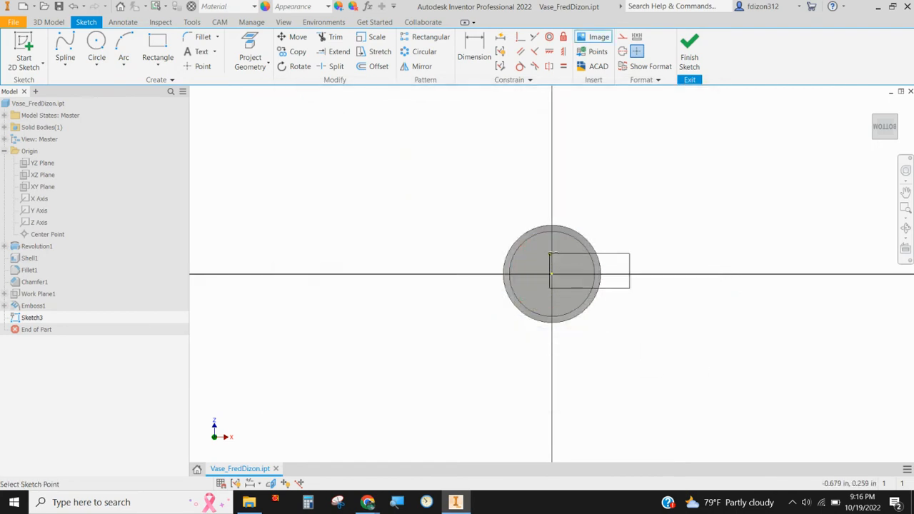
click(522, 251)
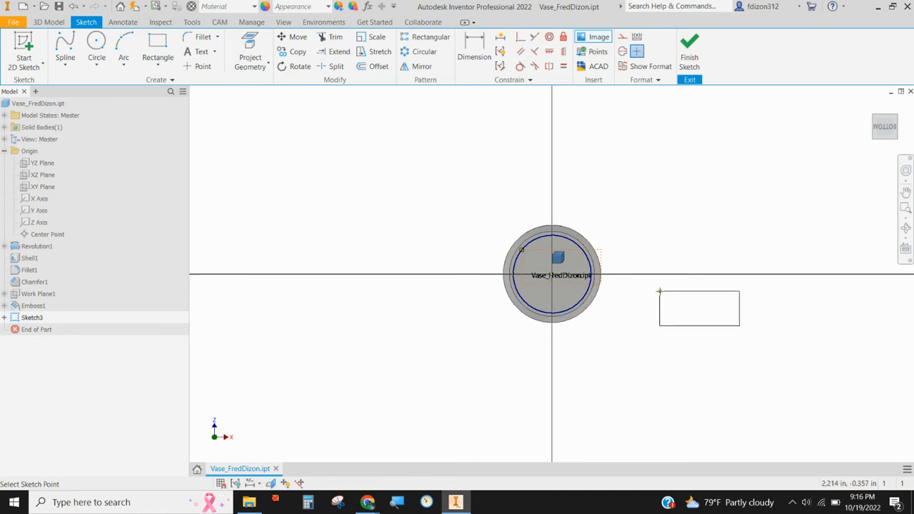
scroll(576, 271, down, 3)
scroll(566, 270, up, 6)
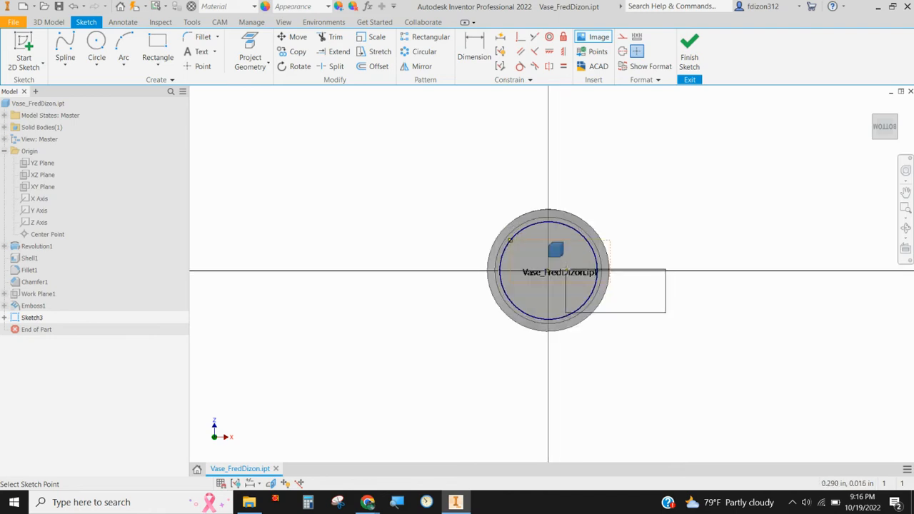
scroll(565, 270, down, 4)
scroll(561, 257, up, 6)
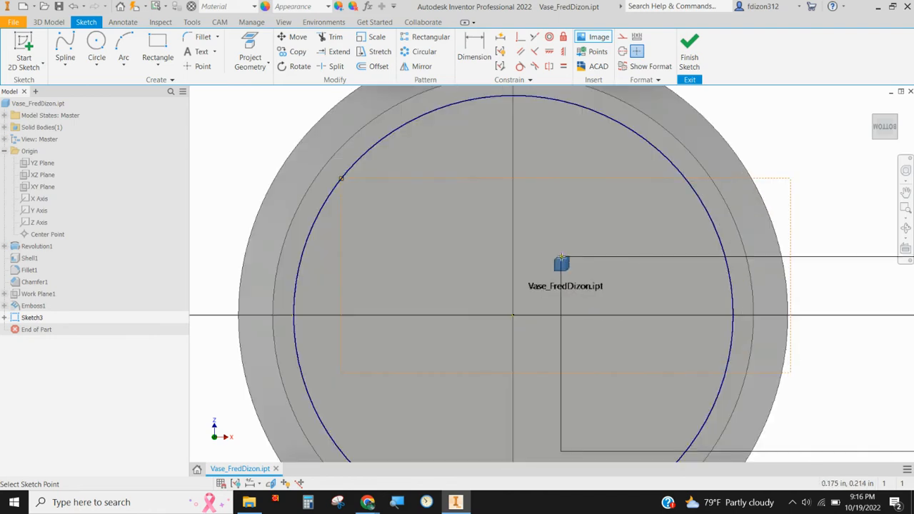
scroll(561, 257, down, 5)
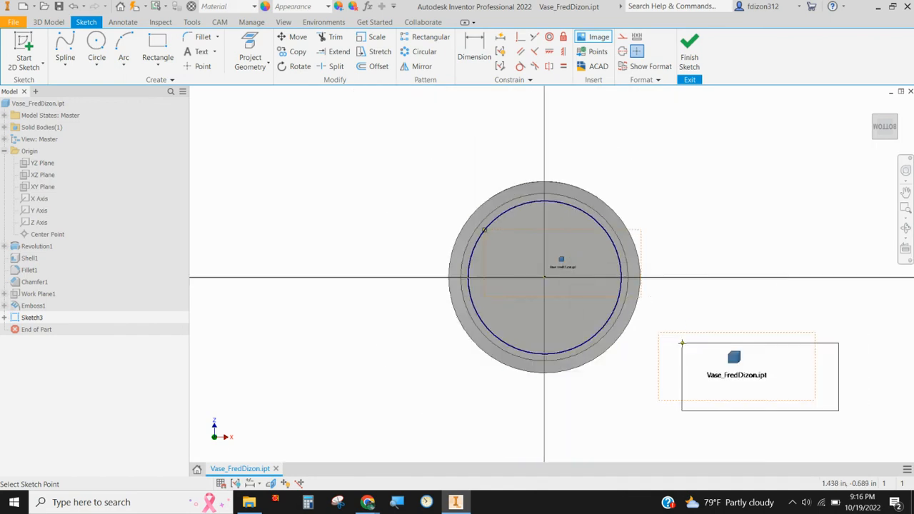
click(674, 304)
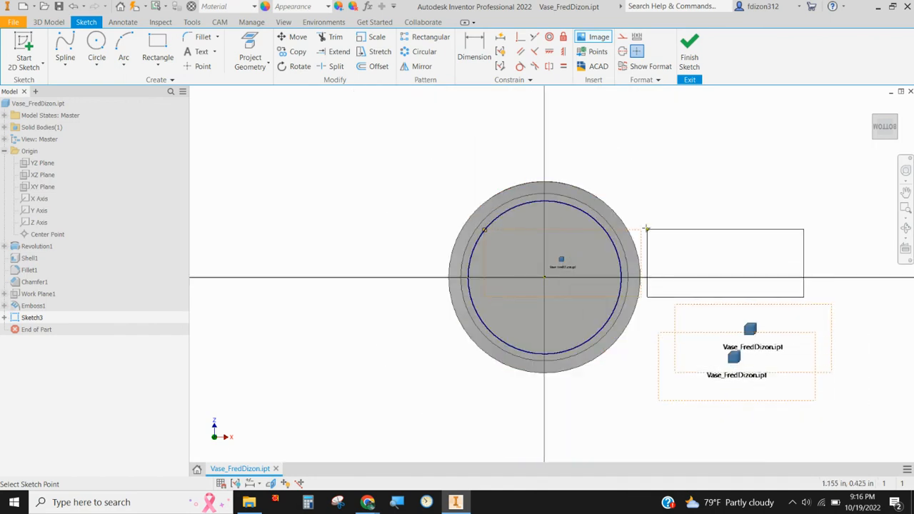
right_click(646, 205)
click(618, 208)
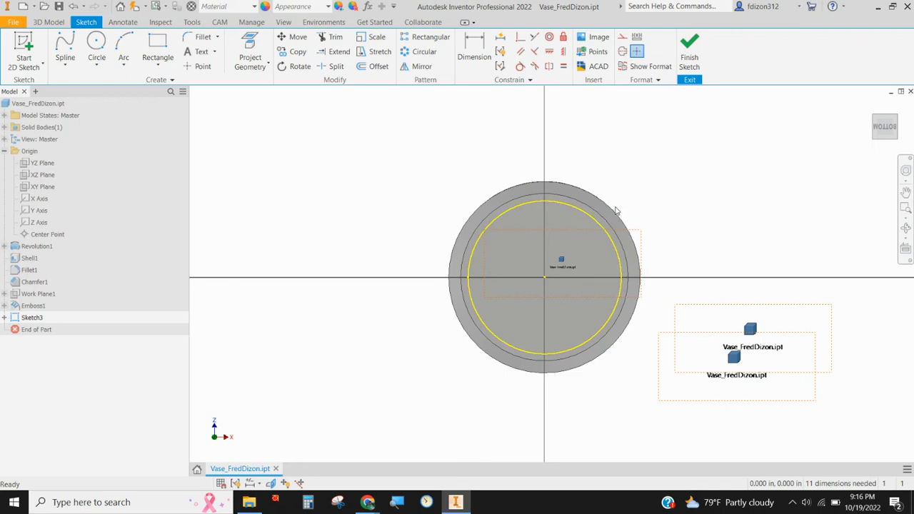
Step: Delete the three placed part-file images from the bottom-face sketch
click(752, 305)
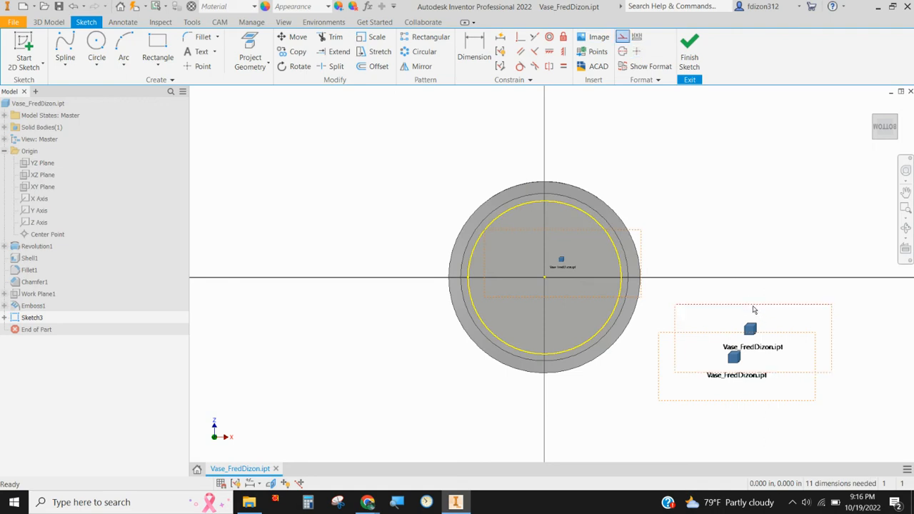
key(Delete)
click(755, 334)
key(Delete)
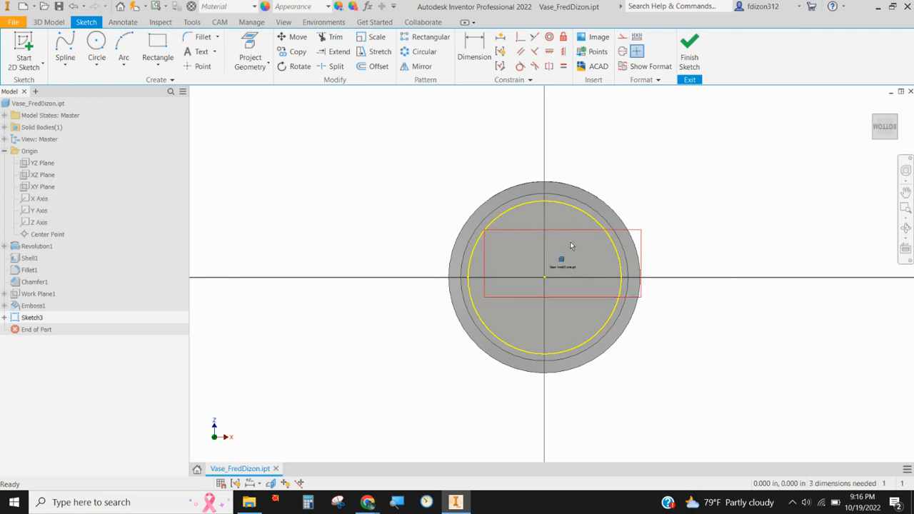
click(571, 230)
key(Delete)
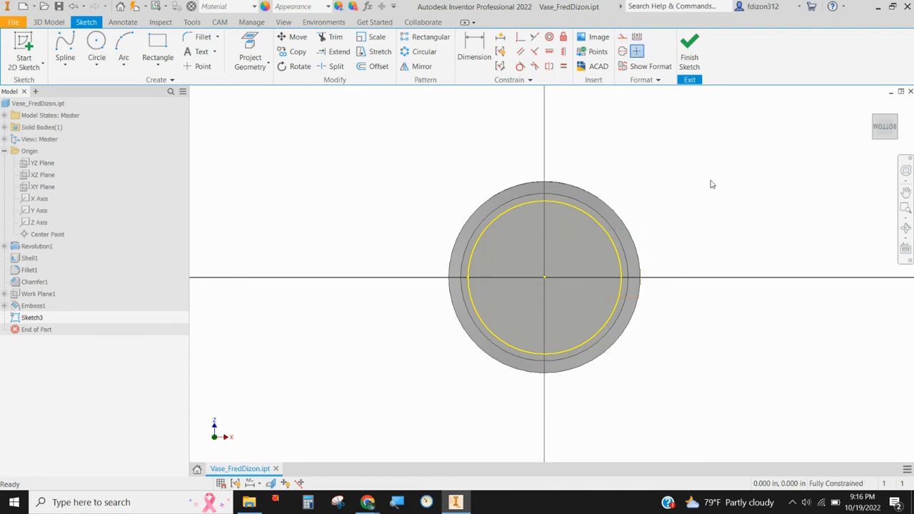
Step: Insert RebelSymbol.jpg into the bottom-face sketch, placing one copy beside the vase
click(586, 40)
click(500, 175)
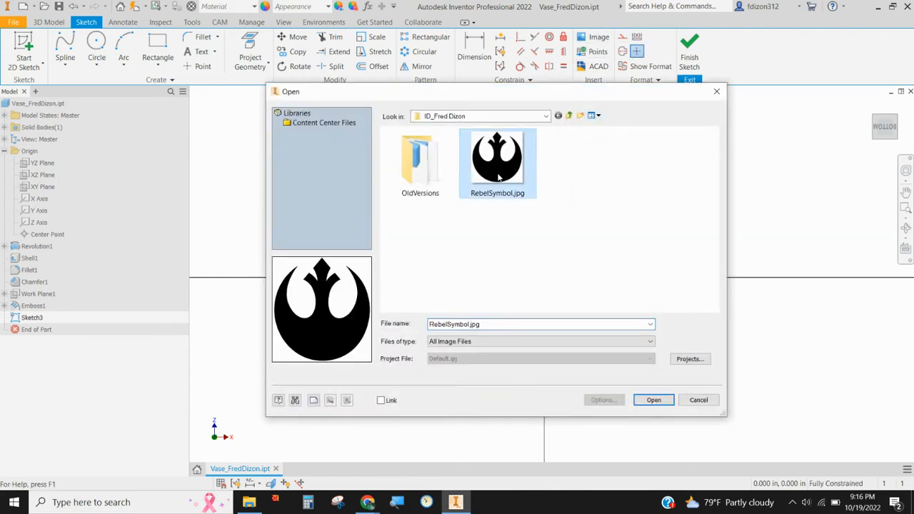
click(653, 401)
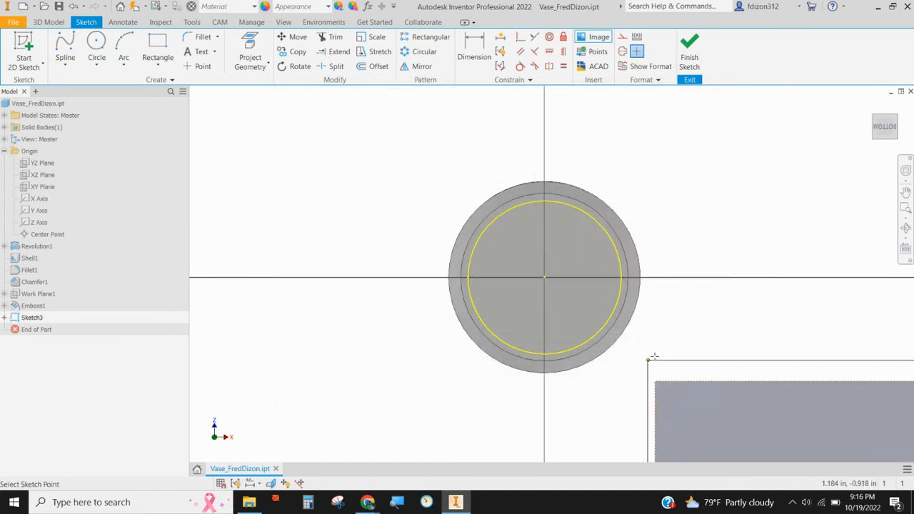
scroll(690, 361, up, 3)
scroll(690, 362, down, 6)
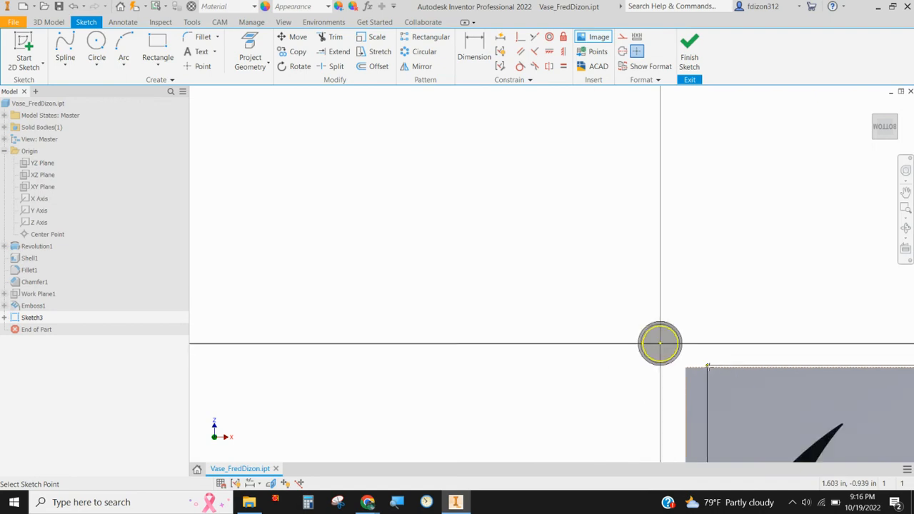
middle_drag(741, 364, 394, 139)
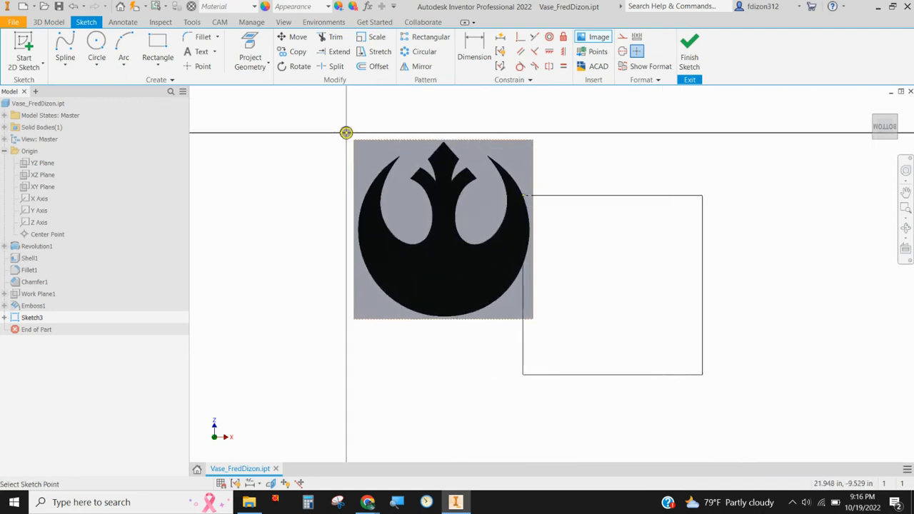
right_click(557, 180)
click(527, 181)
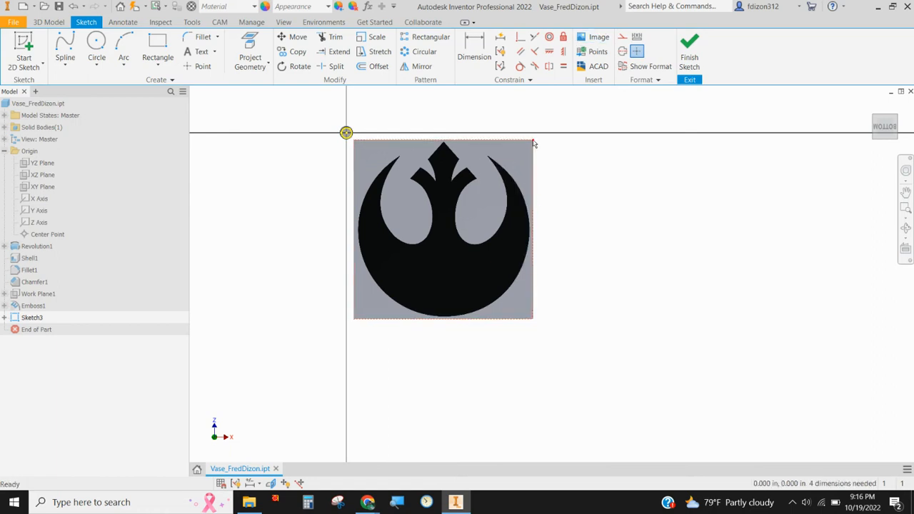
Step: Shrink the rebel symbol image to roughly the vase's diameter and move it close to the vase
mouse_move(532, 144)
mouse_down()
mouse_move(504, 158)
mouse_move(516, 172)
mouse_move(532, 148)
mouse_up()
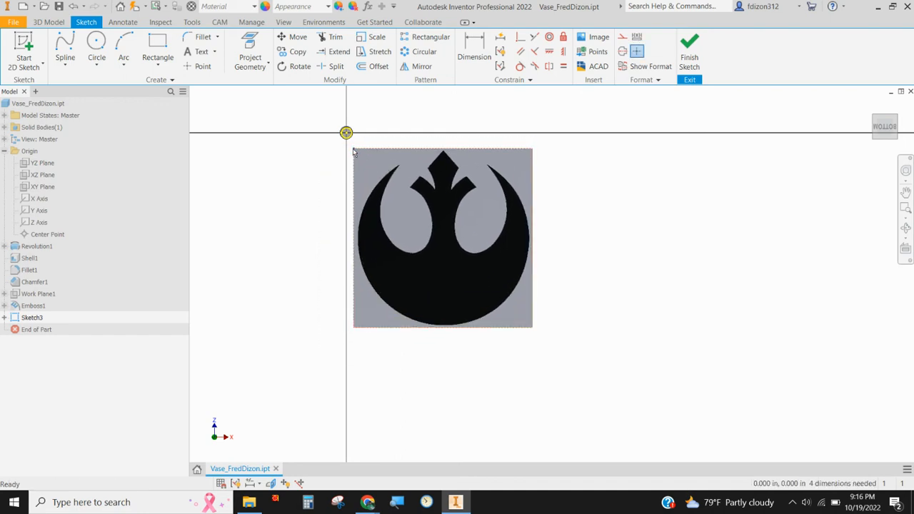
drag(352, 151, 353, 316)
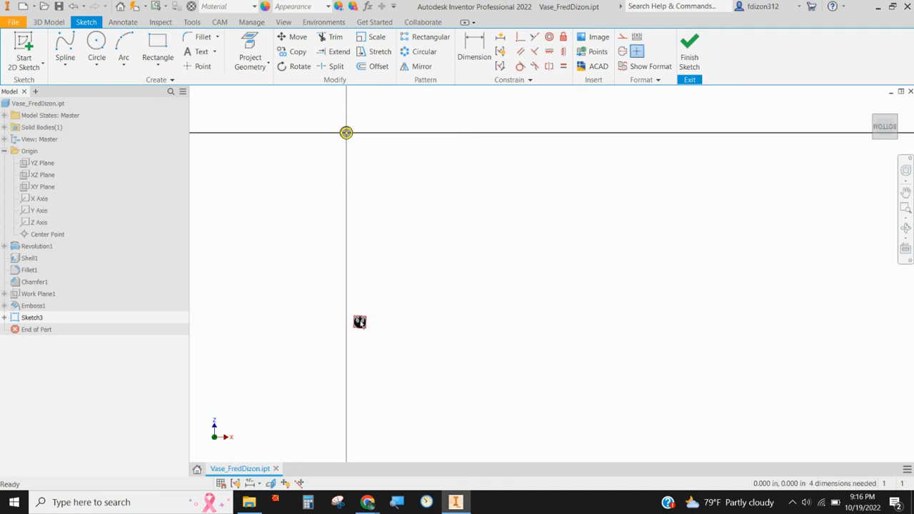
drag(359, 212, 364, 153)
Step: Scale the rebel symbol image down to fit inside the bottom face's inner circle and center it on the origin
scroll(342, 132, up, 3)
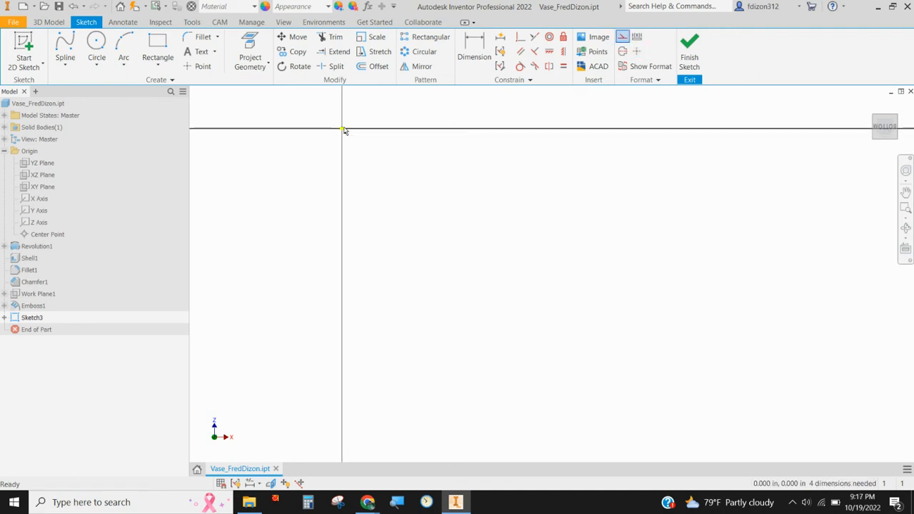
scroll(343, 133, down, 2)
scroll(343, 133, down, 8)
scroll(336, 255, down, 2)
drag(506, 398, 414, 262)
drag(360, 228, 357, 326)
drag(408, 376, 264, 118)
middle_drag(395, 220, 612, 385)
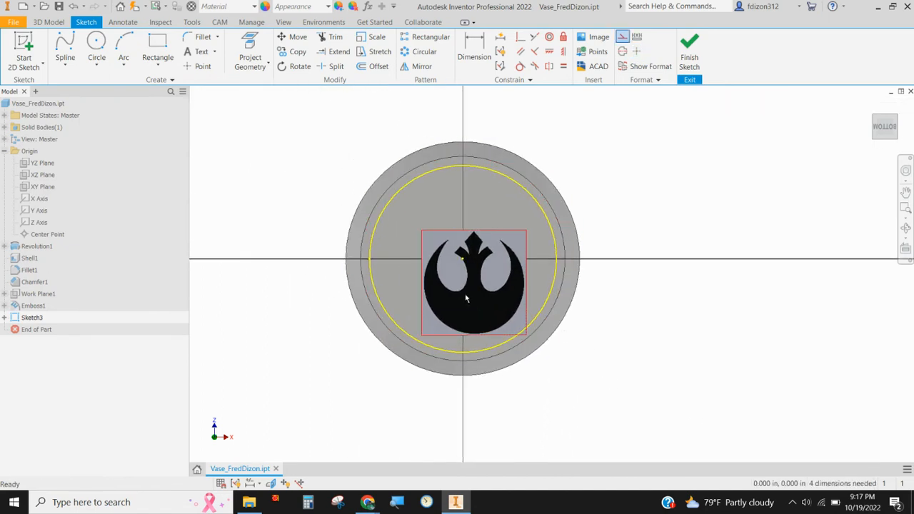
drag(464, 293, 450, 267)
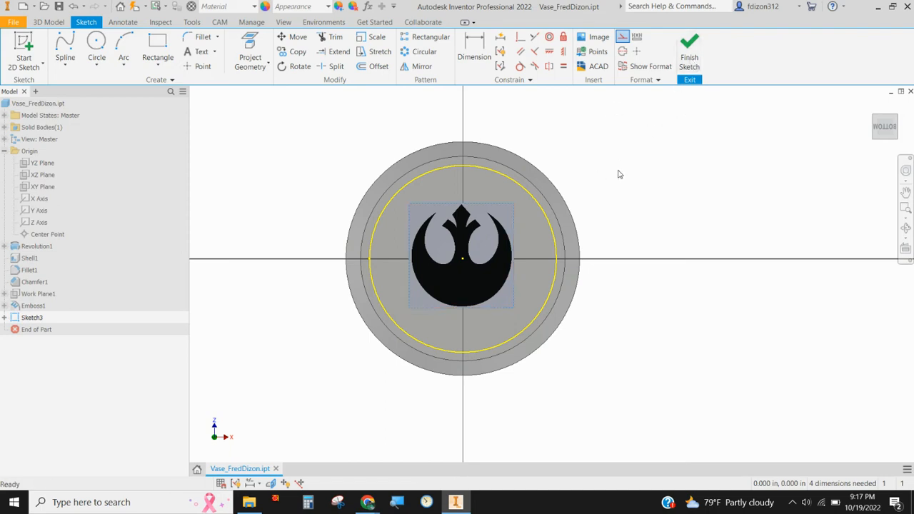
right_click(477, 291)
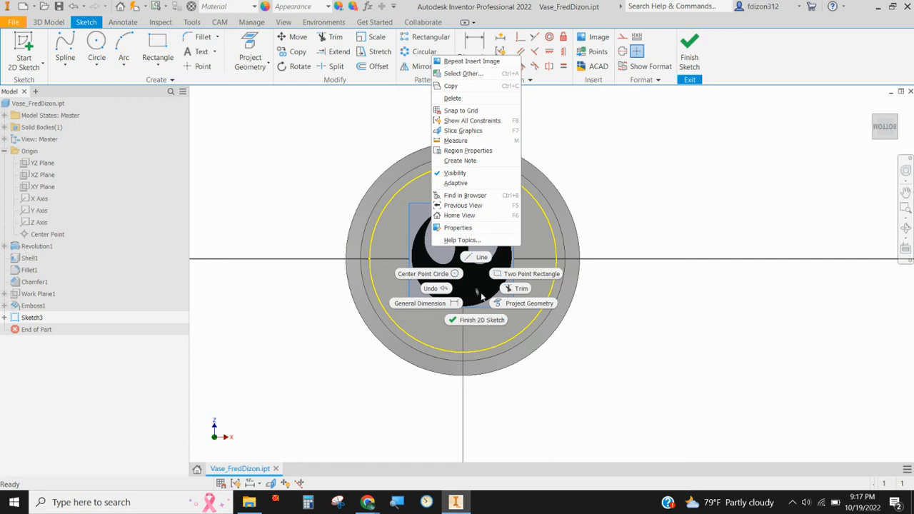
click(666, 192)
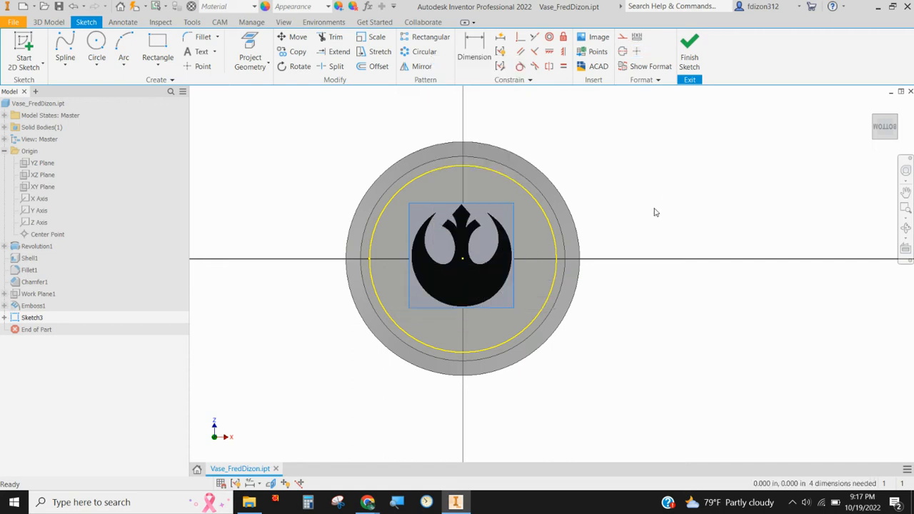
click(513, 206)
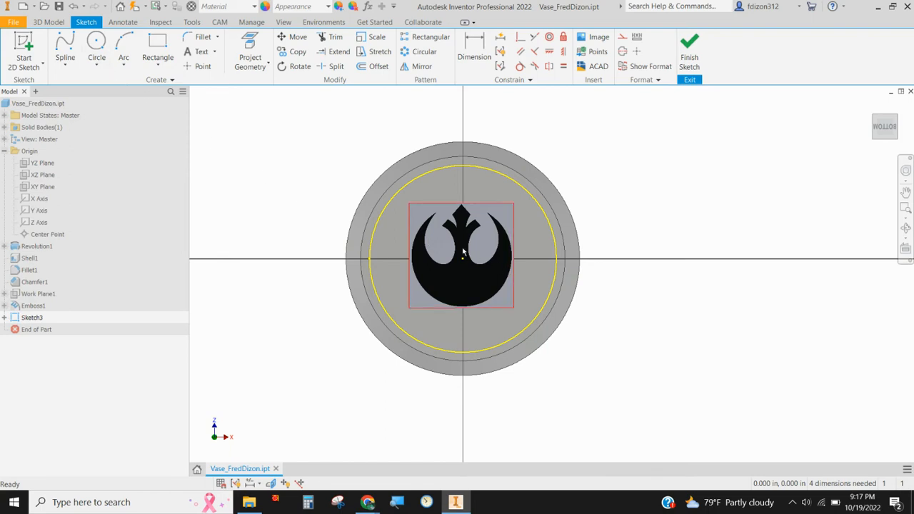
scroll(464, 252, down, 2)
scroll(463, 252, up, 5)
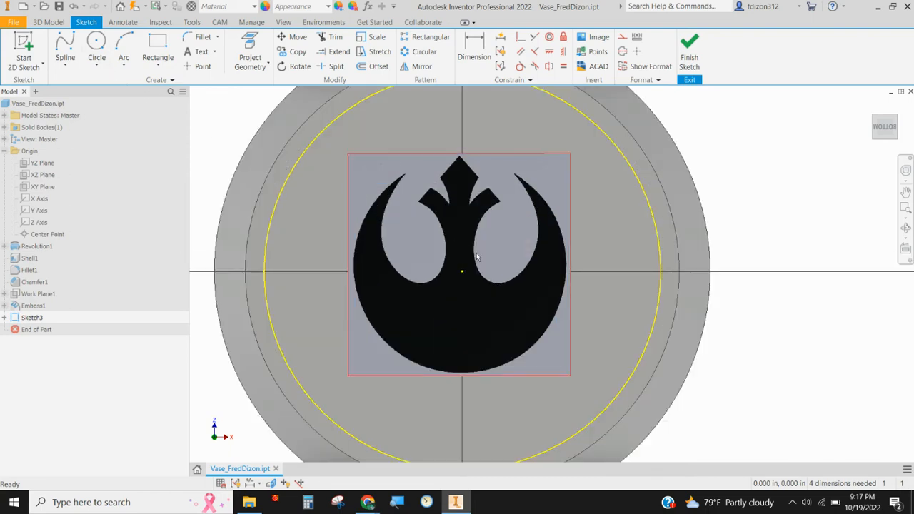
Step: Sketch a circle about 0.875 in in diameter around the rebel symbol, centered near the origin
scroll(478, 251, up, 3)
scroll(481, 254, down, 3)
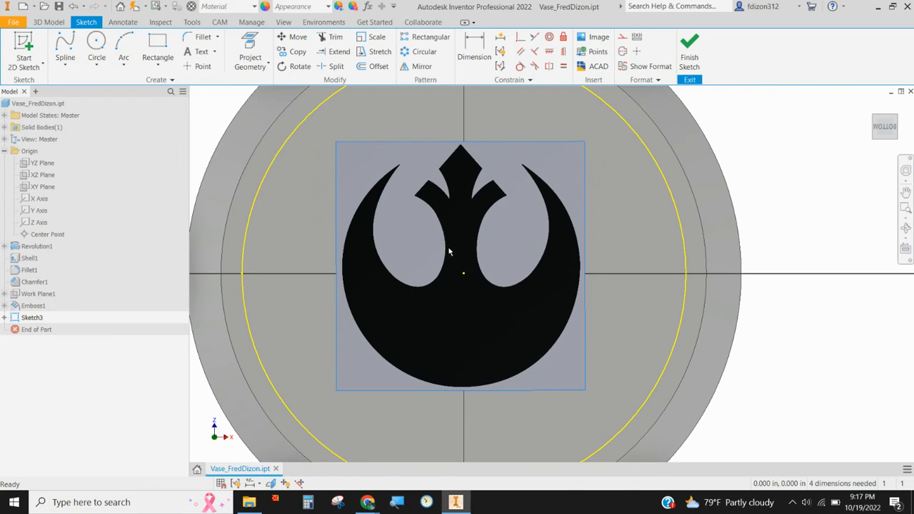
click(96, 44)
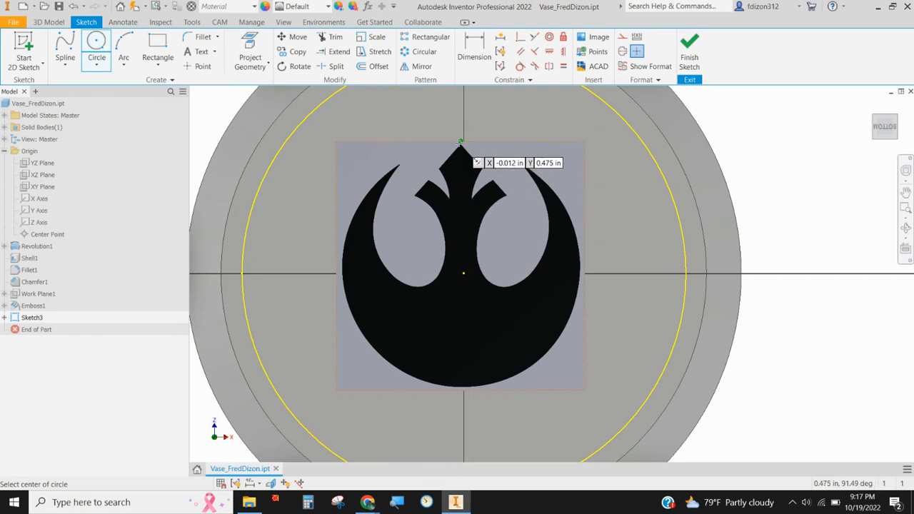
click(461, 273)
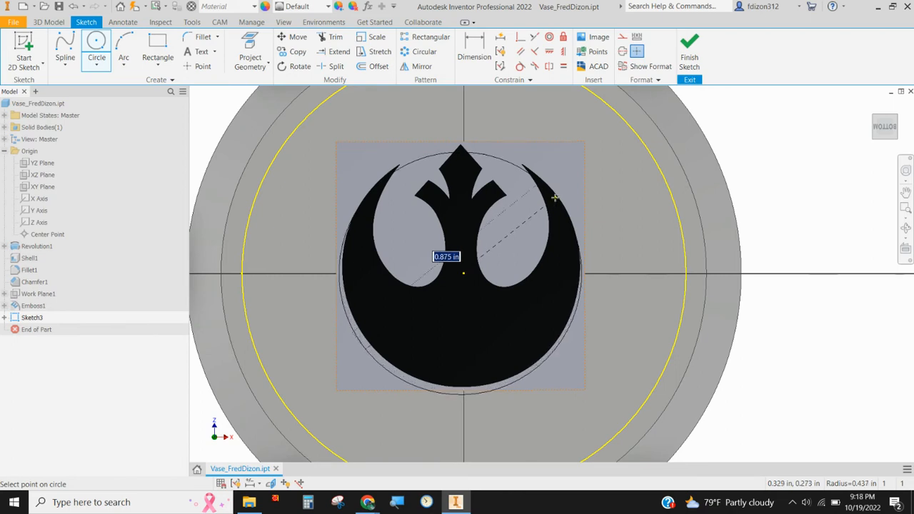
click(555, 198)
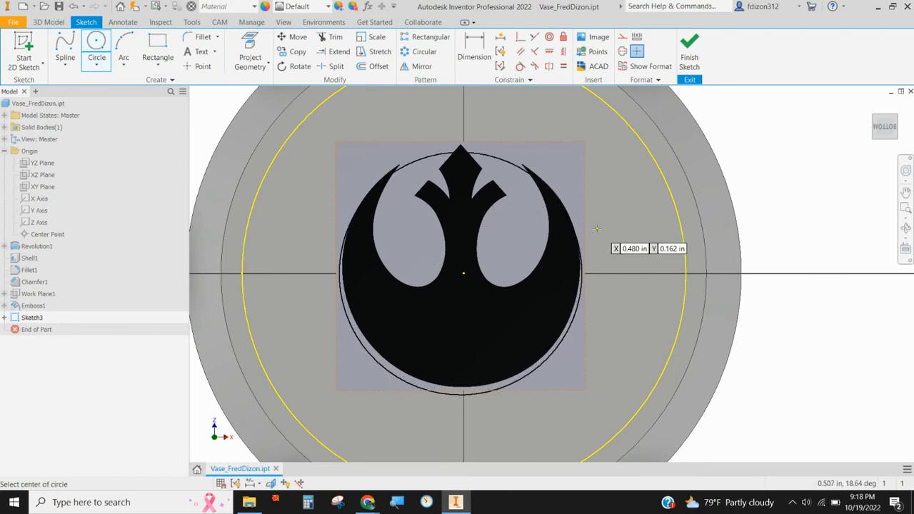
right_click(648, 205)
click(606, 207)
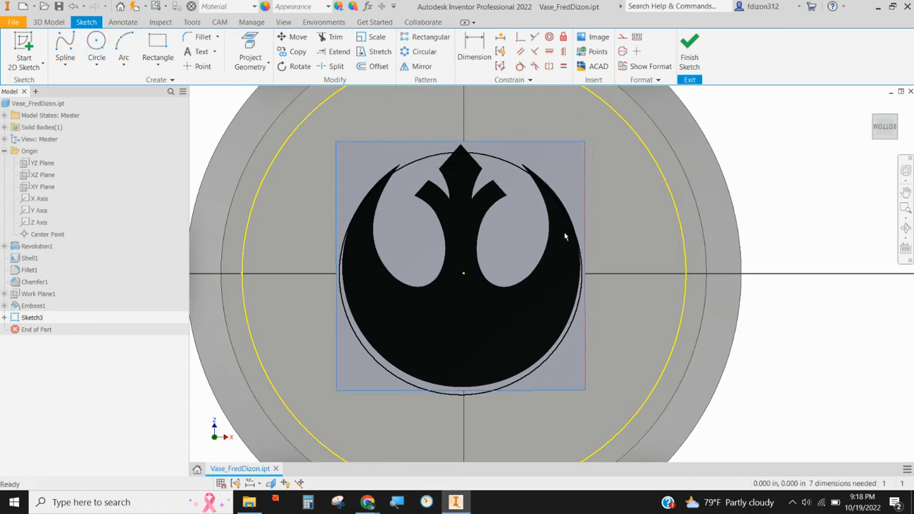
Step: Move the circle's center slightly upward so the circle lines up with the symbol's round outline and top point
click(463, 275)
drag(461, 276, 461, 270)
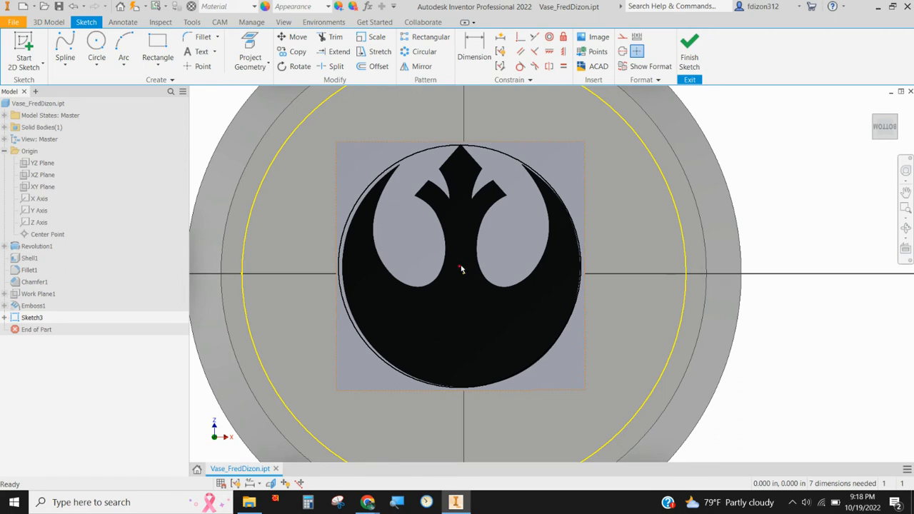
drag(461, 269, 462, 270)
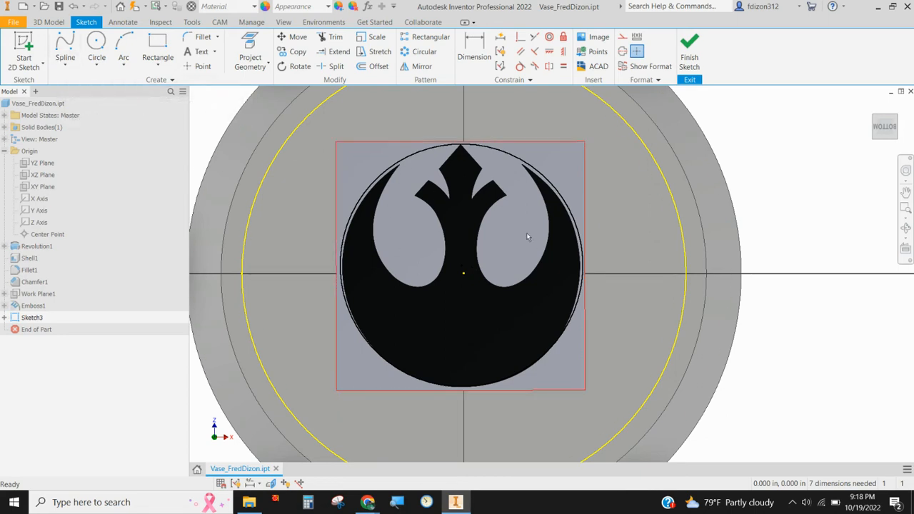
Step: Start a spline on the circle beside the symbol's left horn tip and trace down the horn's inner edge
click(65, 46)
scroll(411, 164, up, 2)
scroll(410, 165, down, 5)
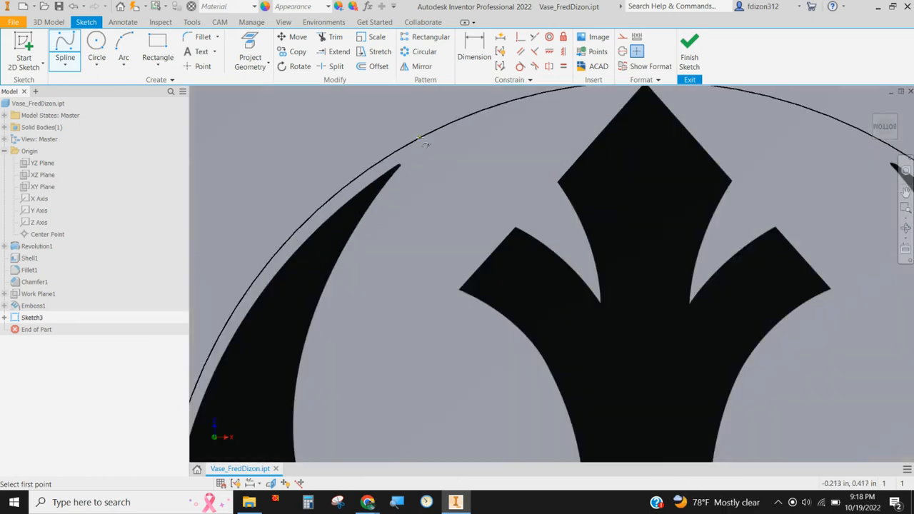
click(419, 138)
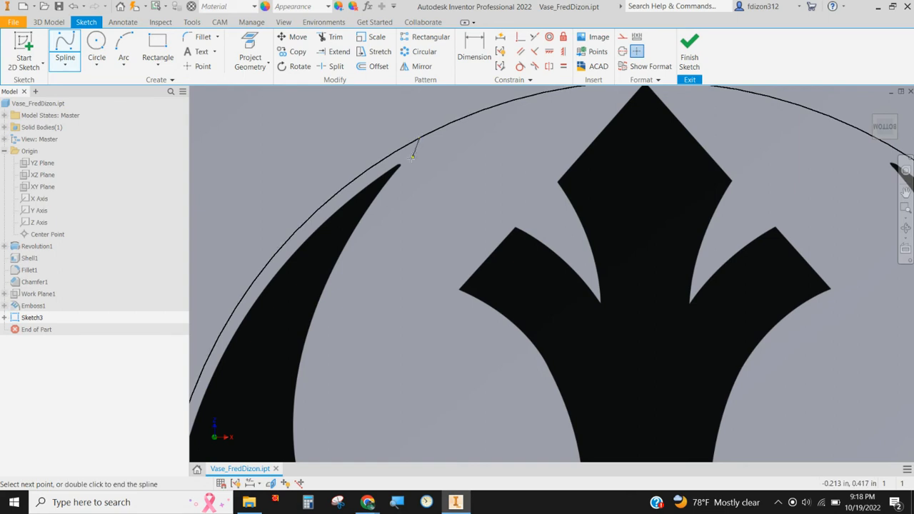
click(398, 166)
click(361, 224)
click(316, 310)
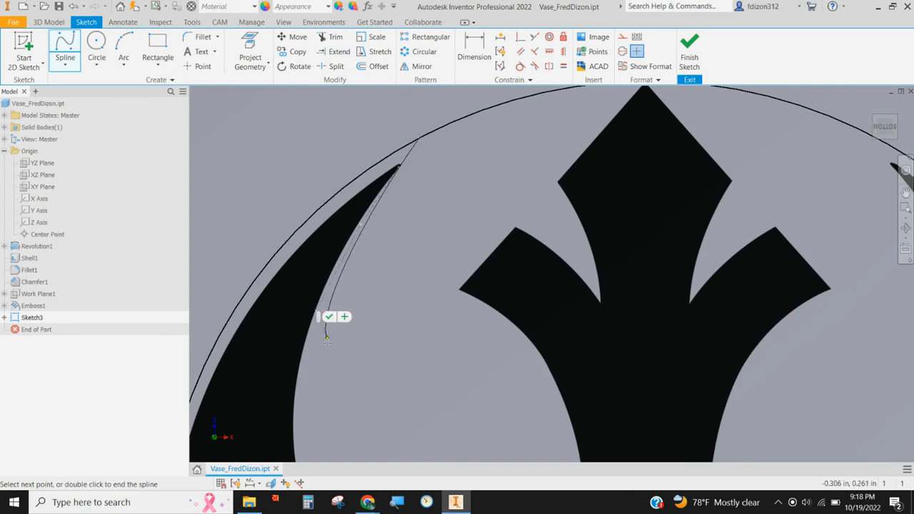
middle_drag(324, 368, 336, 245)
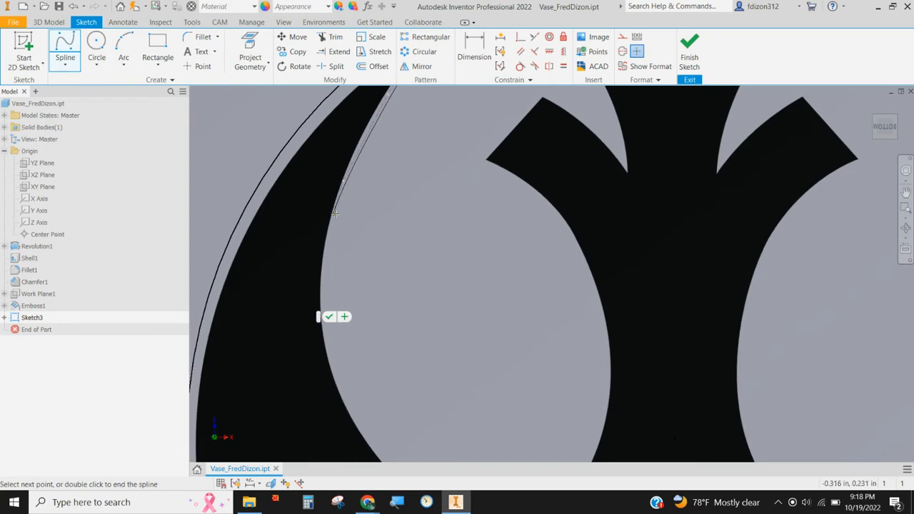
click(337, 215)
click(324, 268)
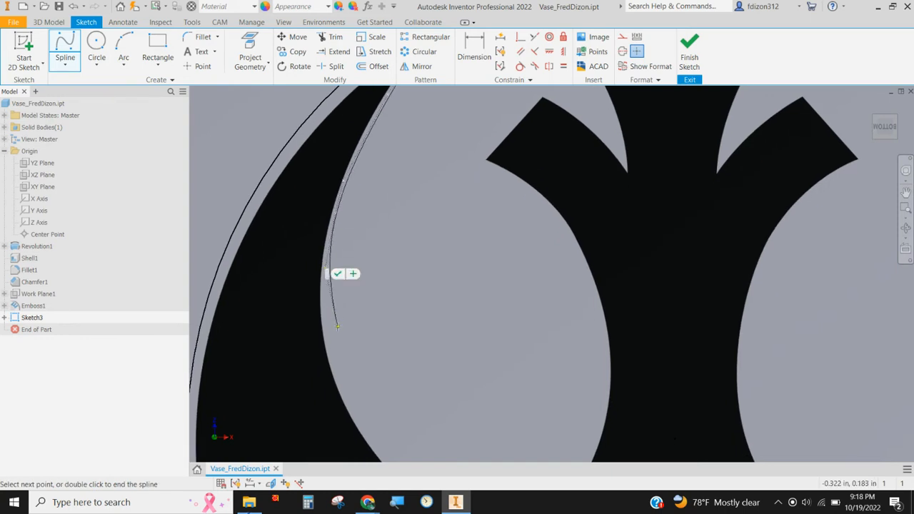
scroll(326, 270, down, 5)
scroll(323, 300, up, 6)
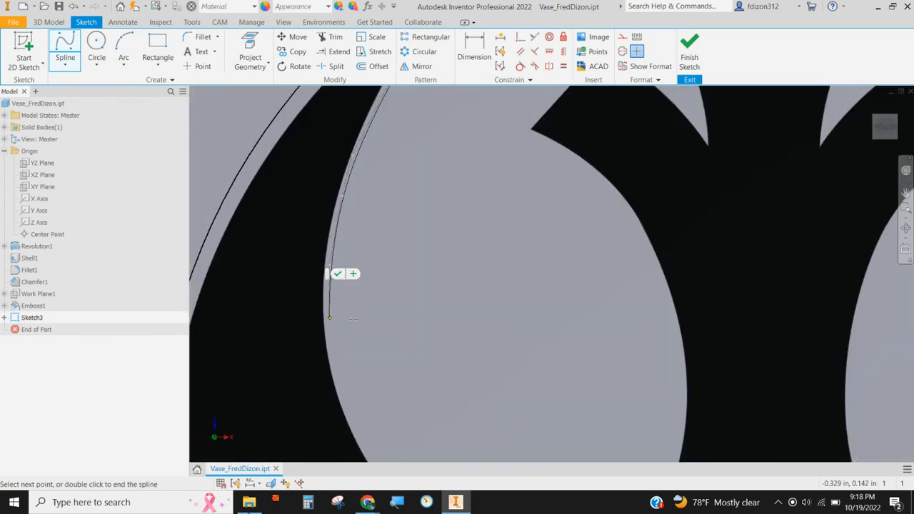
click(333, 329)
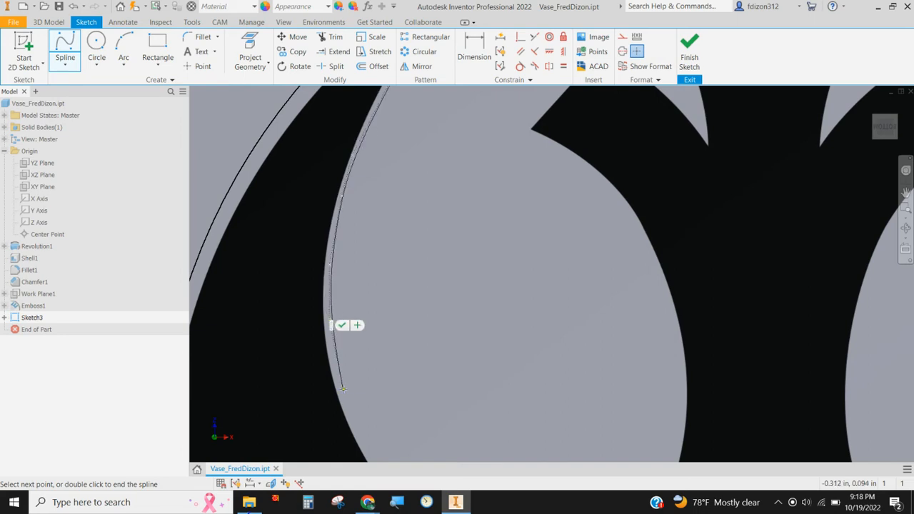
click(344, 393)
Step: Continue the spline around the bottom of the symbol's left opening and onto the central stem's edge
middle_drag(392, 405, 379, 217)
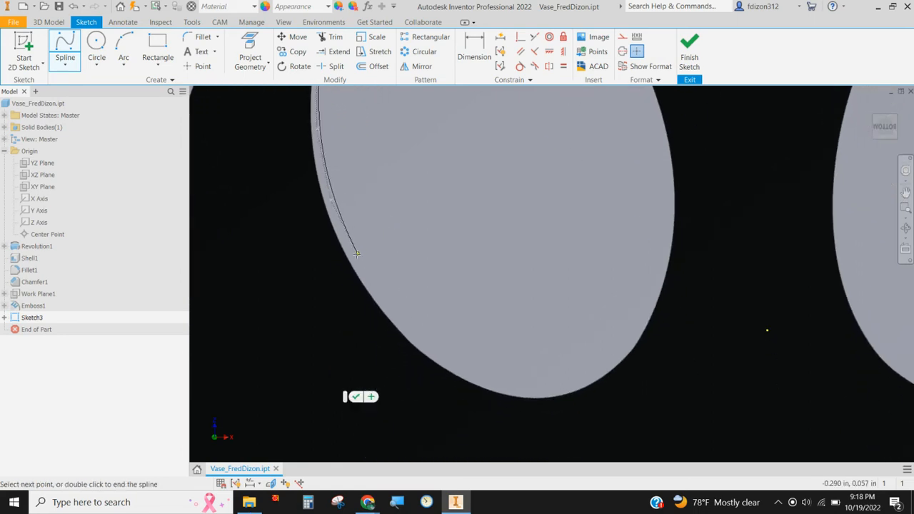
click(352, 254)
click(400, 323)
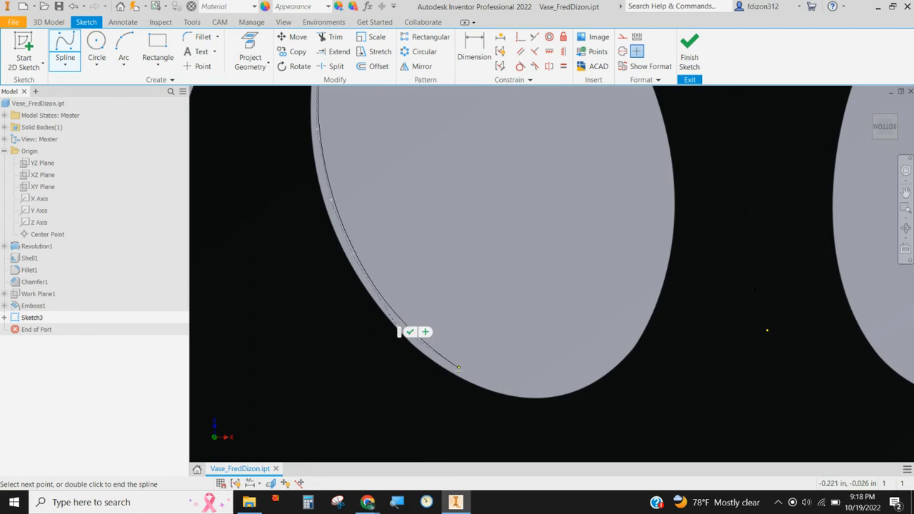
click(459, 374)
click(520, 394)
click(568, 393)
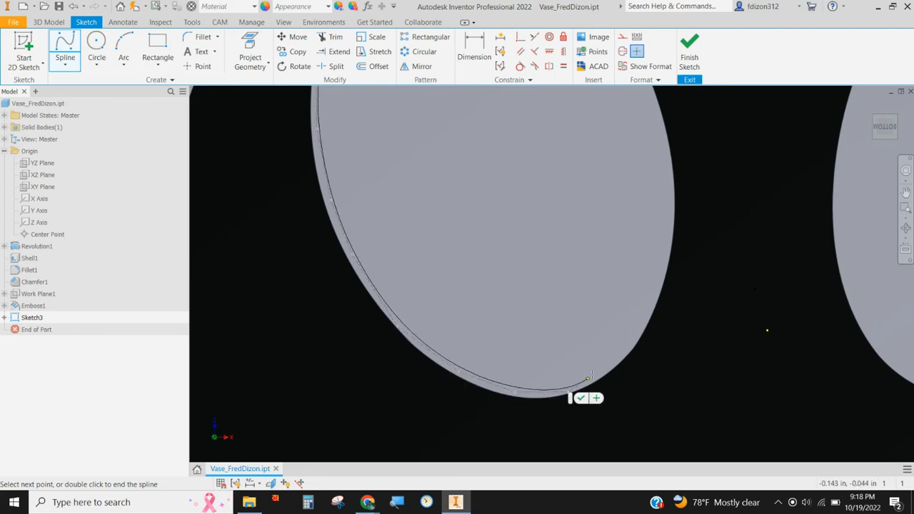
click(605, 364)
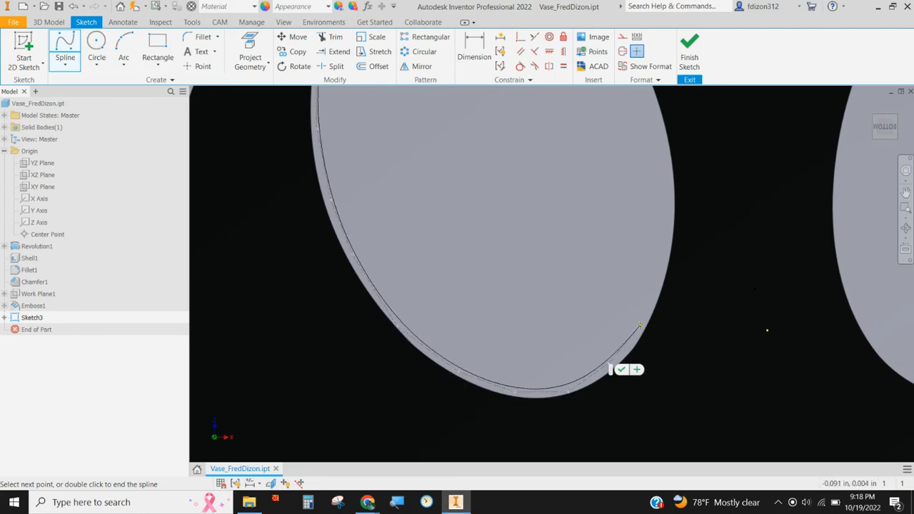
click(641, 325)
click(666, 254)
Step: Continue the spline up the central stem's left edge and end it at the left prong's lower corner
scroll(671, 258, down, 4)
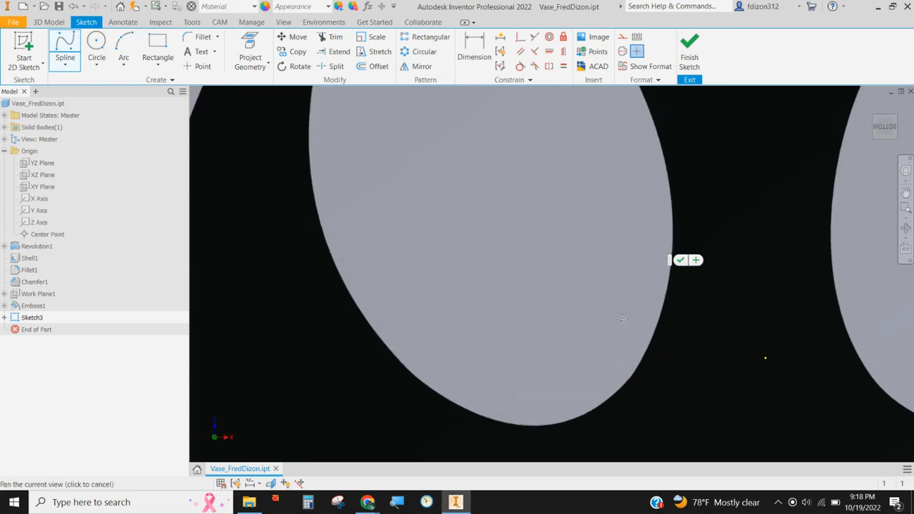
click(596, 355)
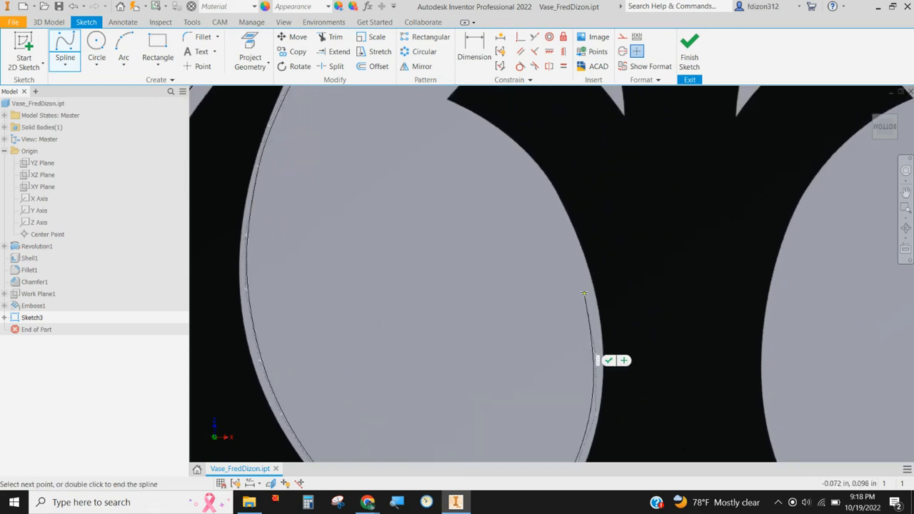
click(587, 289)
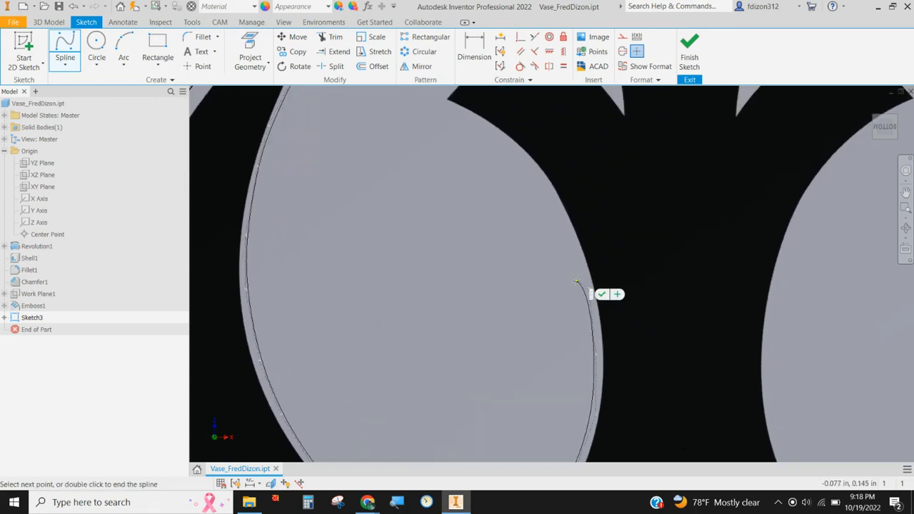
click(578, 245)
click(561, 208)
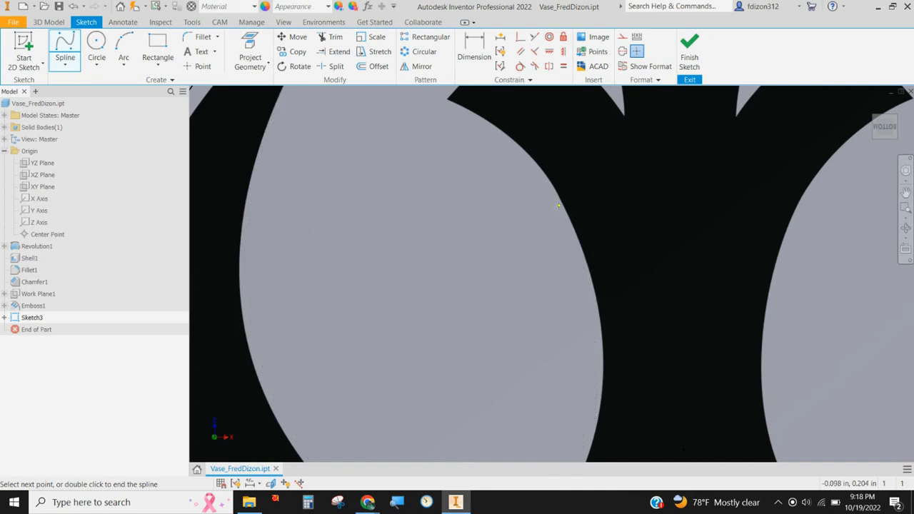
click(534, 168)
click(494, 133)
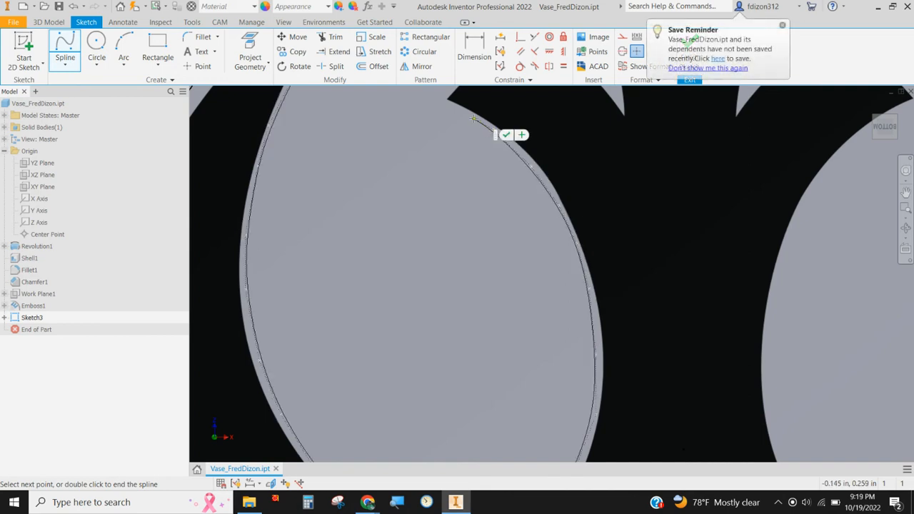
click(465, 112)
scroll(468, 118, down, 3)
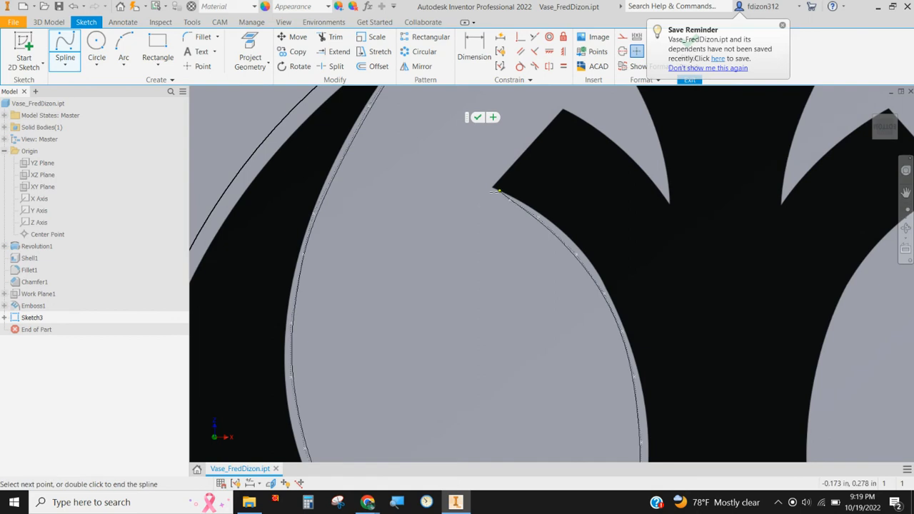
scroll(488, 187, down, 3)
scroll(488, 187, up, 4)
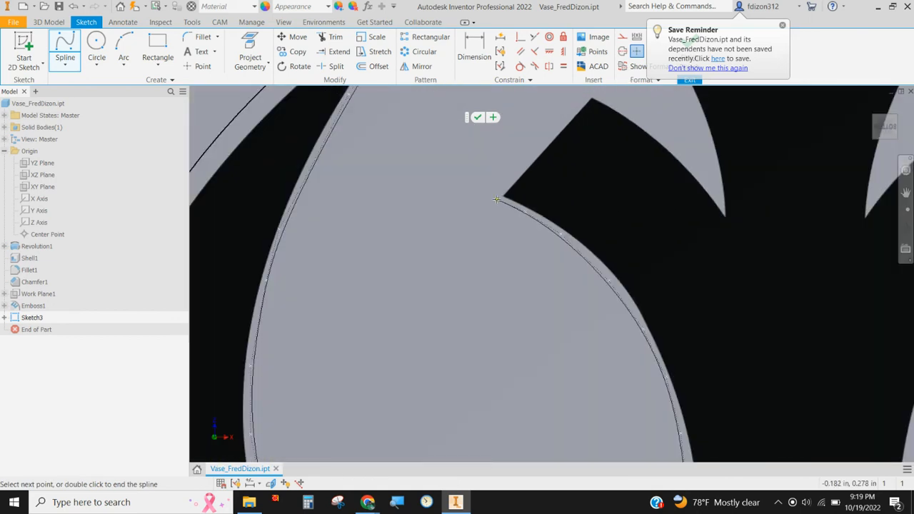
click(497, 200)
click(511, 204)
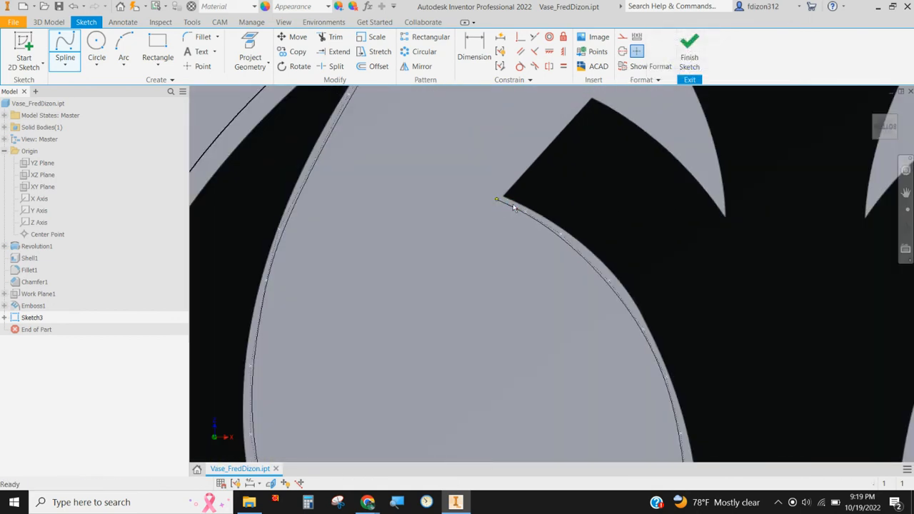
Step: Draw a line about 0.08 in long from the spline's end along the left prong's slanted end to its upper corner
click(66, 68)
click(84, 79)
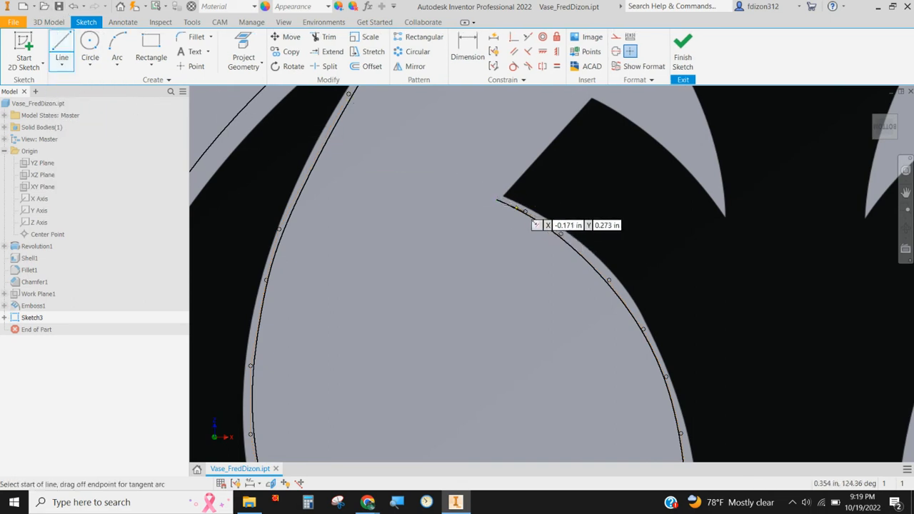
click(497, 198)
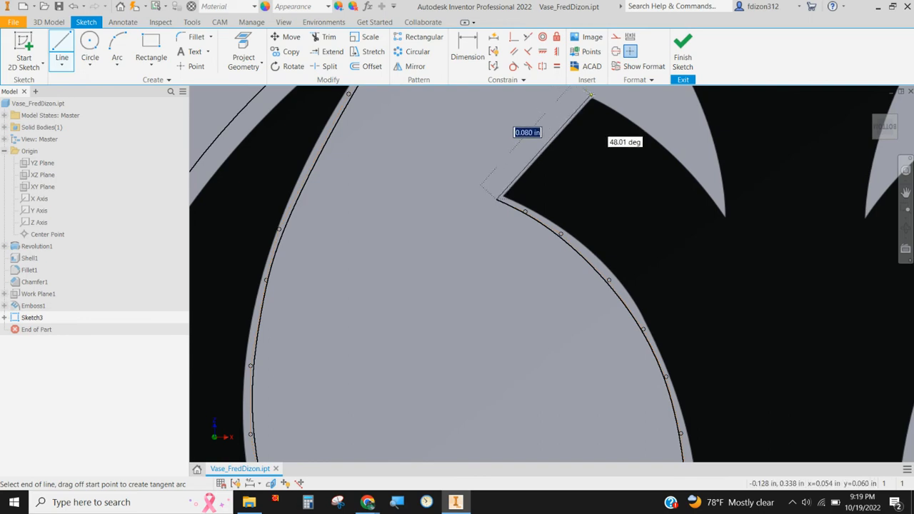
click(590, 95)
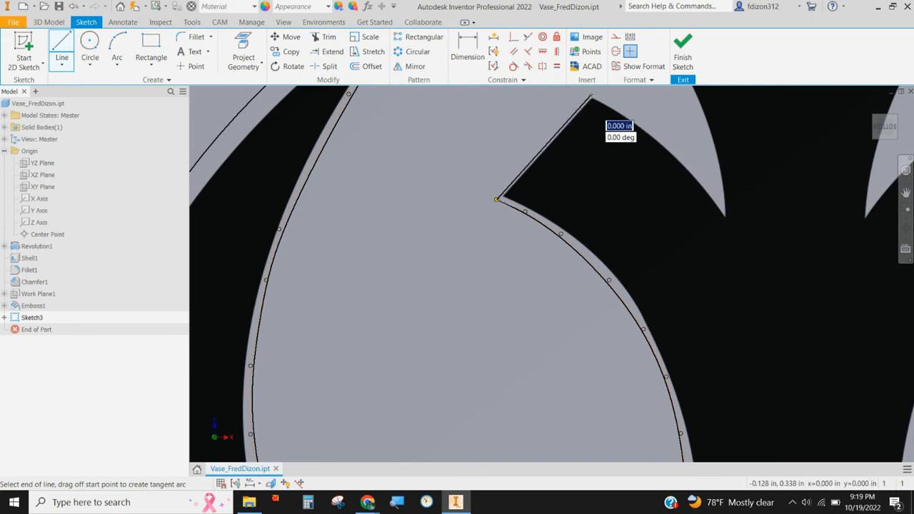
Step: Start a control vertex spline at the left prong's upper corner and trace the first part of the prong's upper edge
click(62, 64)
click(86, 110)
middle_drag(621, 149, 471, 239)
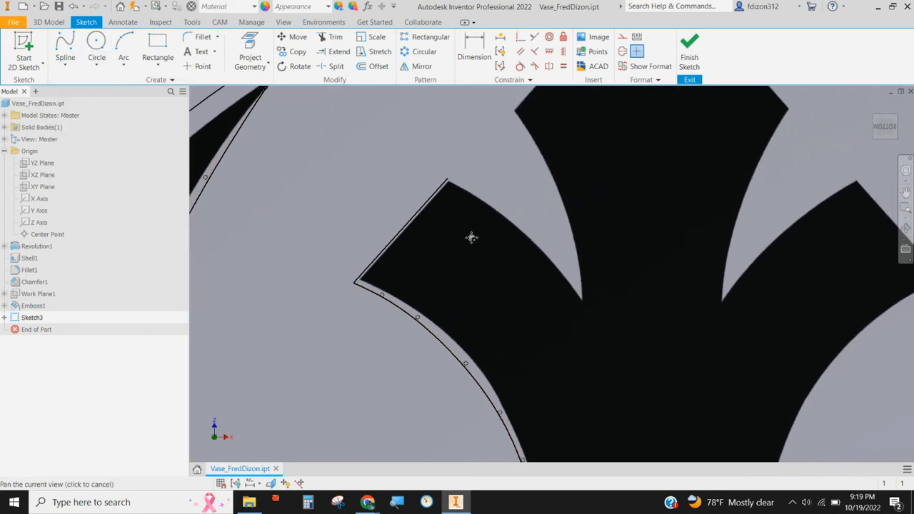
click(433, 183)
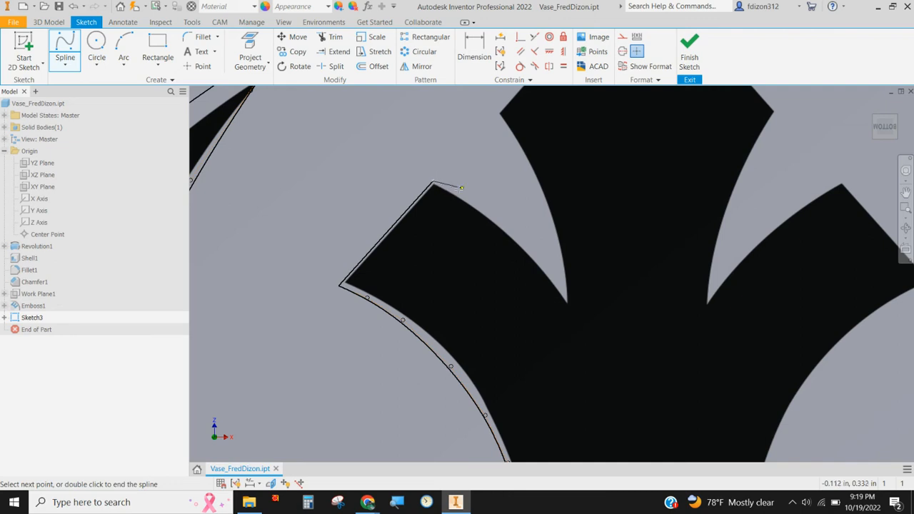
scroll(457, 186, down, 3)
scroll(450, 184, up, 6)
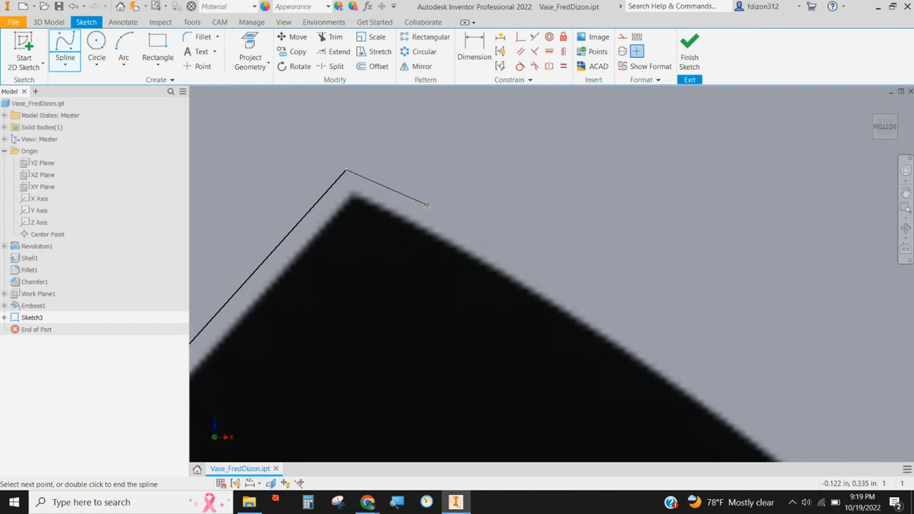
click(431, 207)
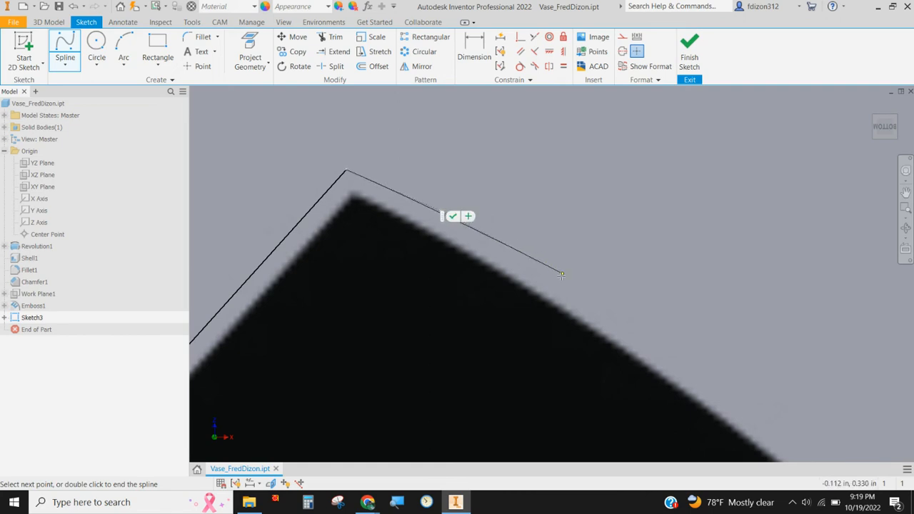
middle_drag(628, 279, 520, 123)
scroll(569, 192, down, 3)
scroll(571, 196, up, 5)
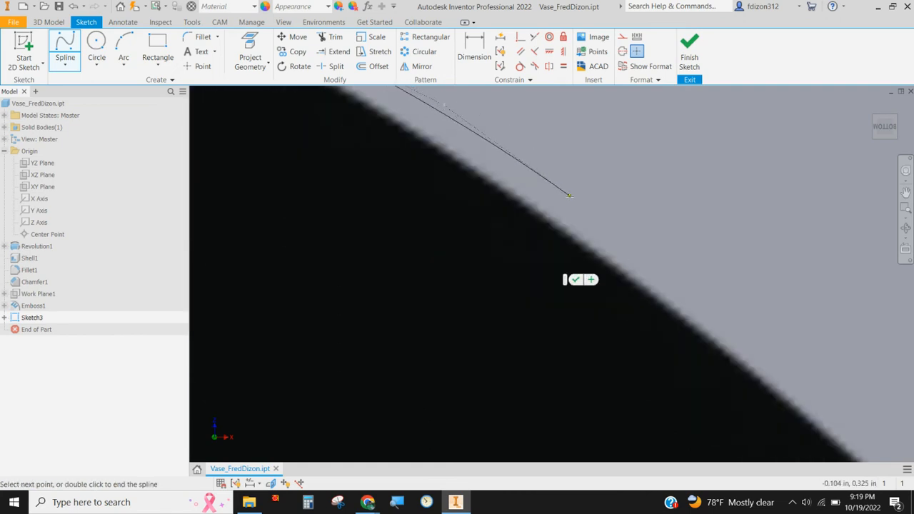
scroll(585, 204, up, 2)
click(603, 216)
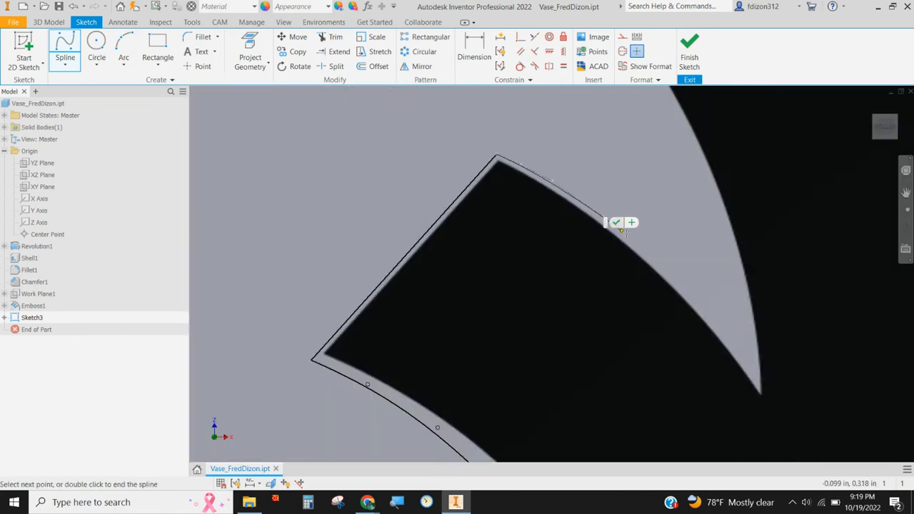
Step: Continue the spline along the left prong's upper edge down to the bottom of the notch beside the central stem
click(637, 244)
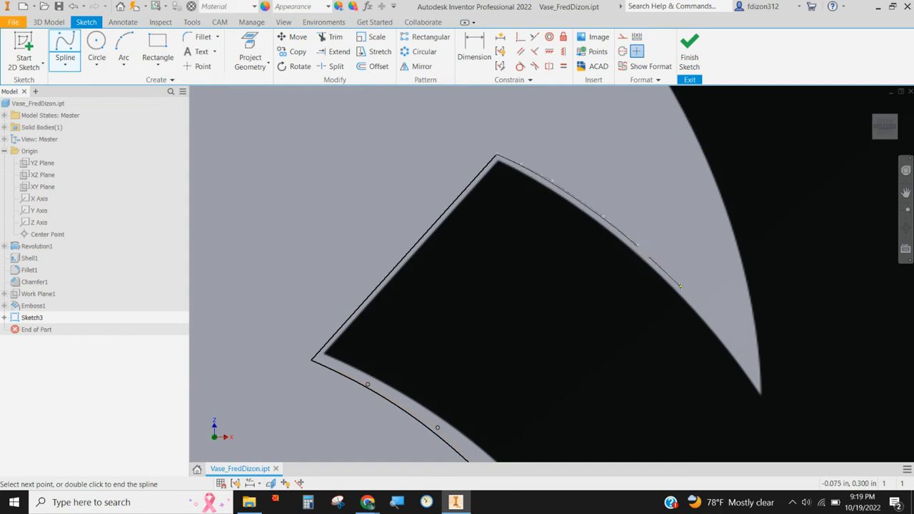
click(679, 285)
click(718, 330)
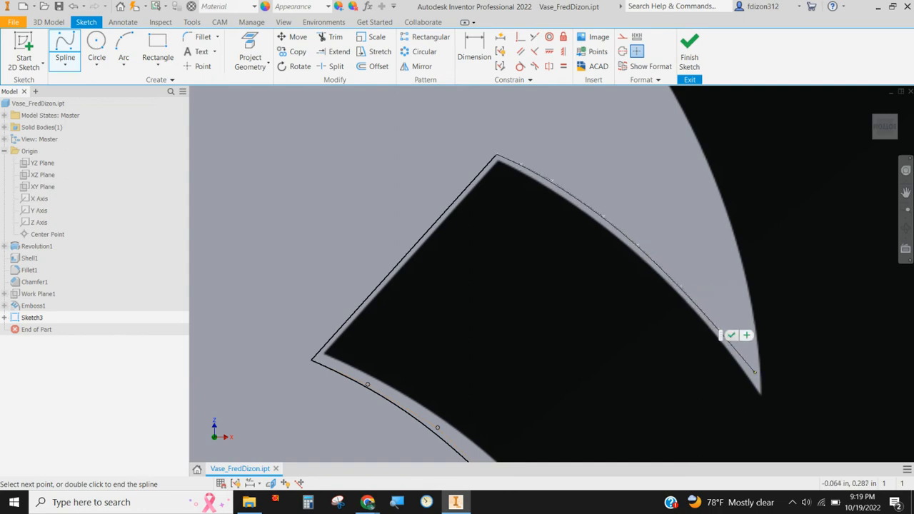
click(756, 375)
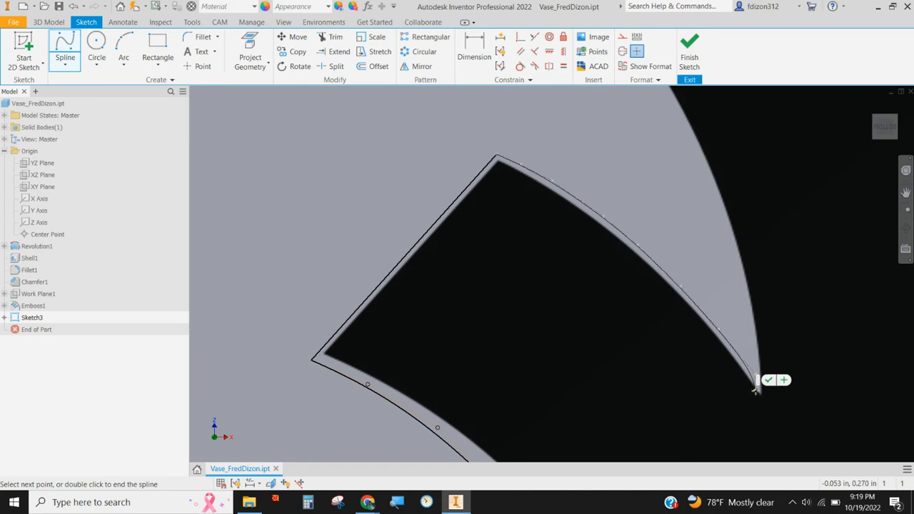
click(760, 394)
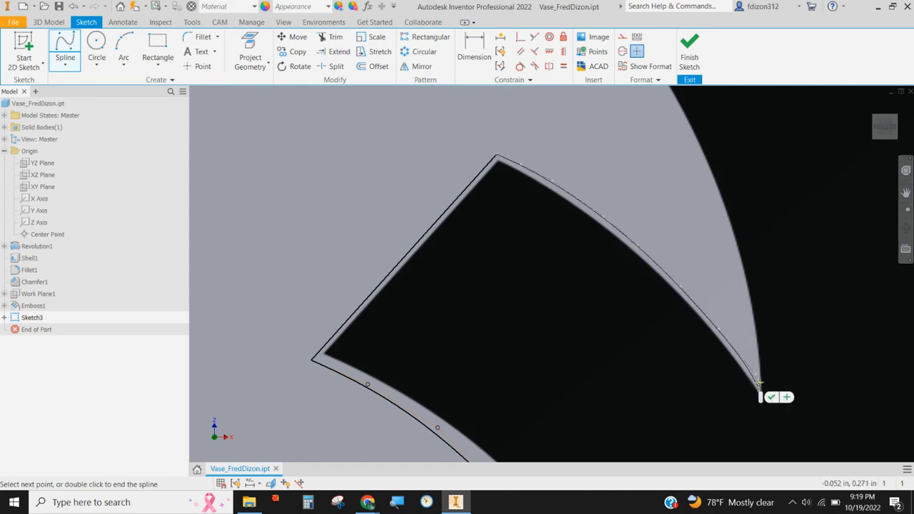
Step: Turn the spline at the bottom of the left notch and trace up the central stem's curved left edge
click(758, 382)
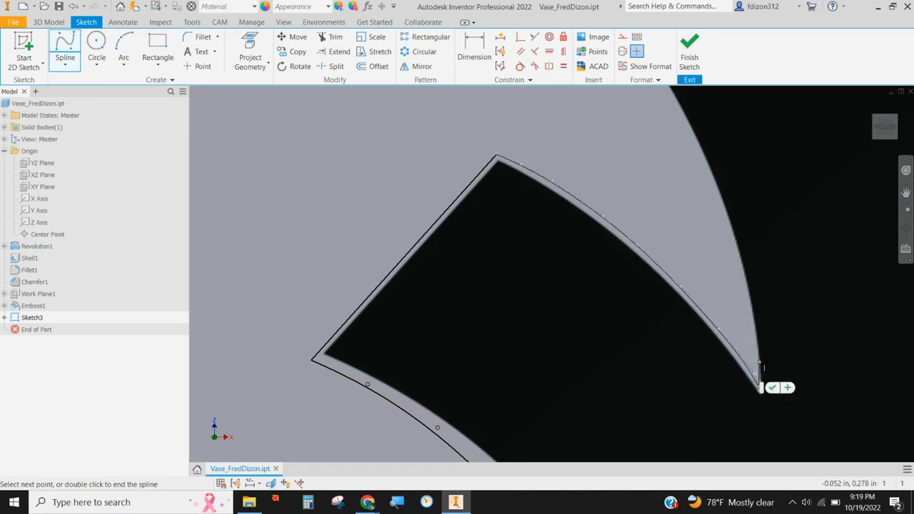
click(753, 353)
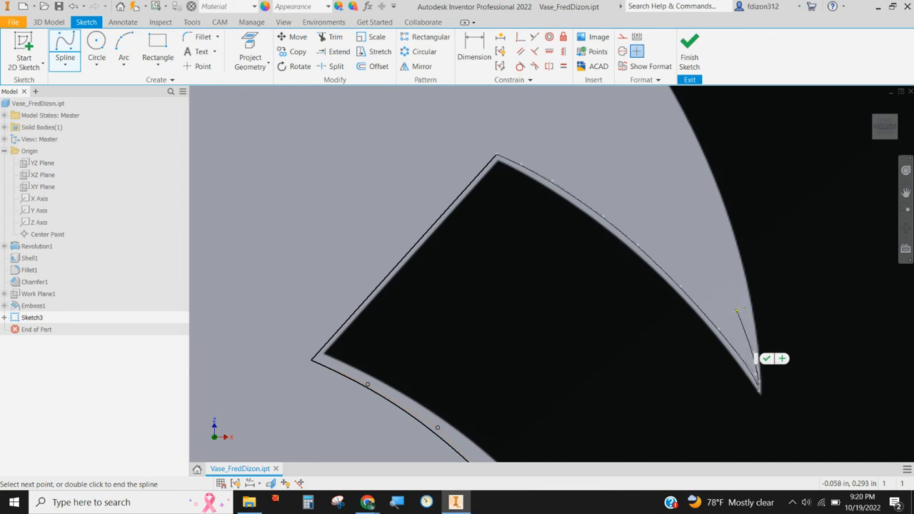
click(753, 336)
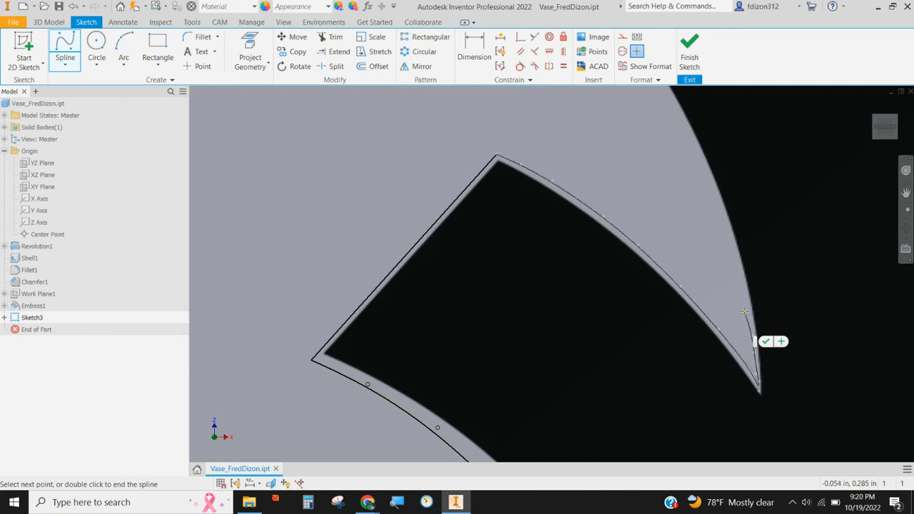
click(747, 310)
click(735, 262)
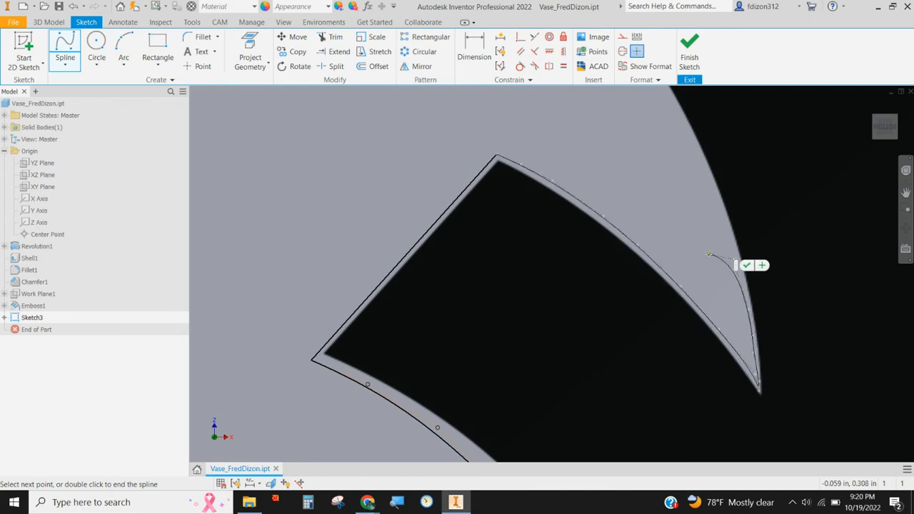
click(708, 179)
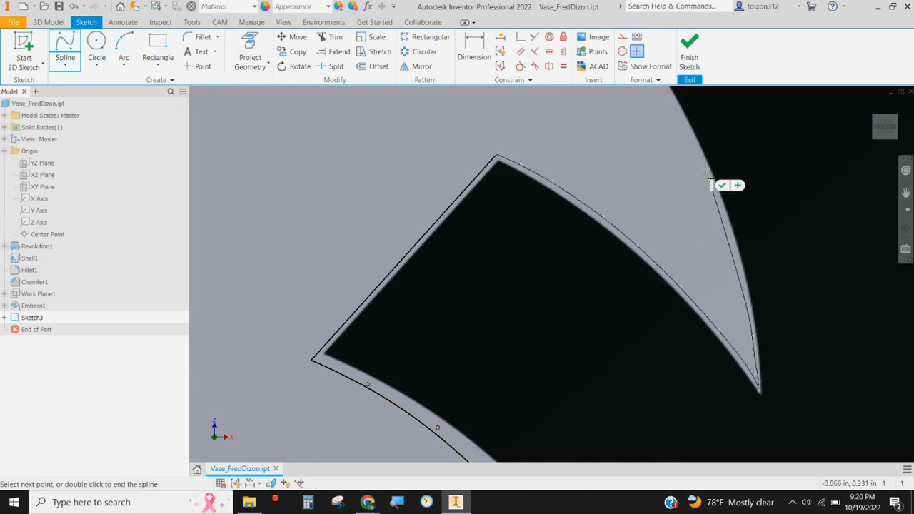
Step: Continue the spline up the stem's edge and end it at the left corner of the symbol's pointed head
middle_drag(676, 119, 663, 271)
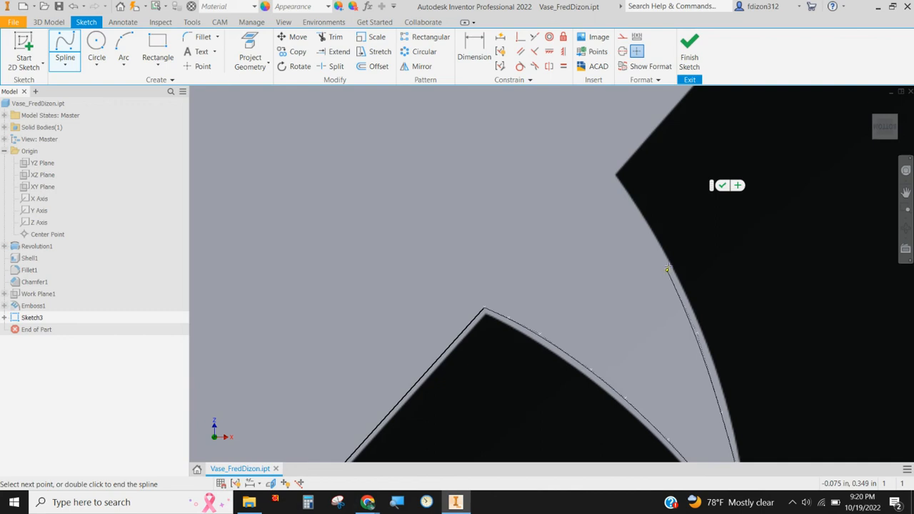
click(667, 270)
click(624, 202)
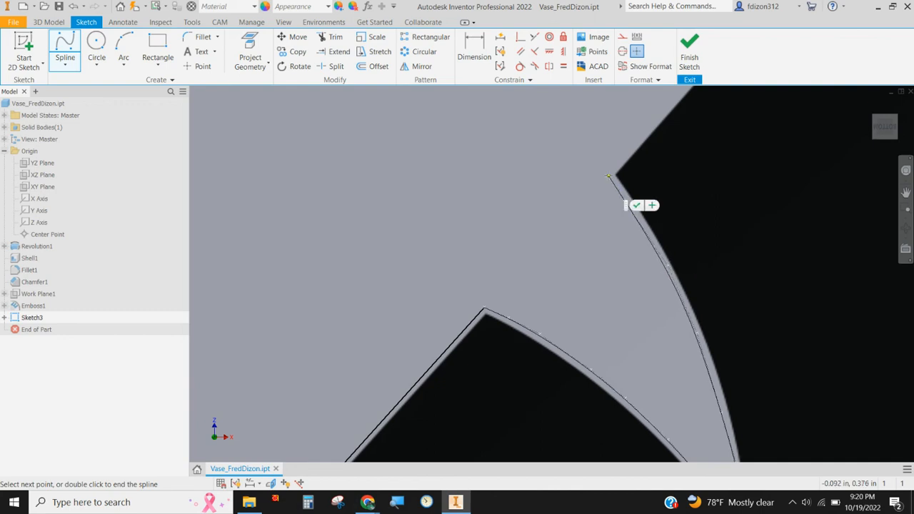
click(608, 177)
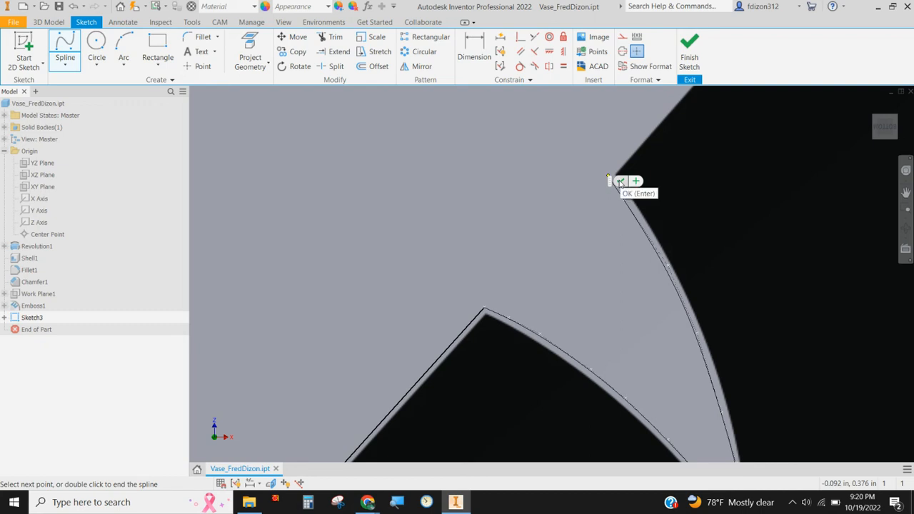
click(620, 183)
Step: Draw a line about 0.12 in long from the spline's end along the head's left slanted edge to its tip on the circle
scroll(654, 184, down, 5)
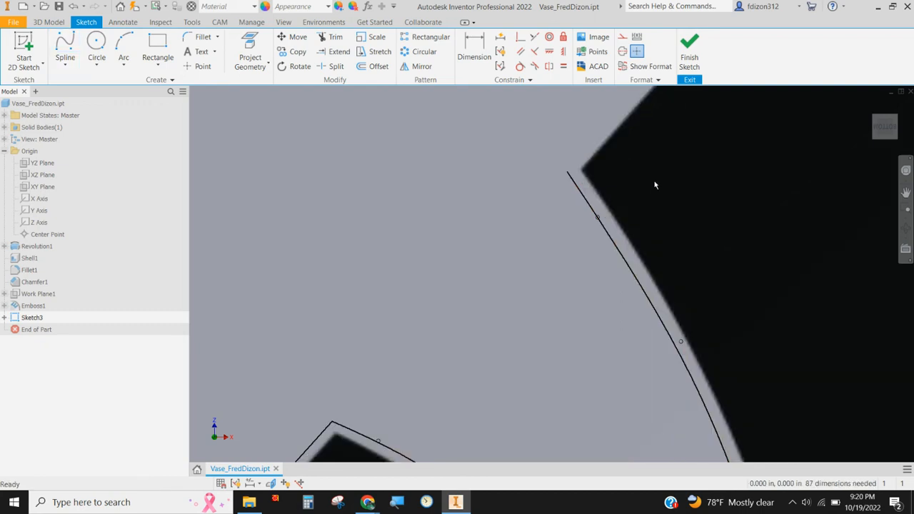
middle_drag(719, 219, 570, 274)
click(65, 64)
click(80, 82)
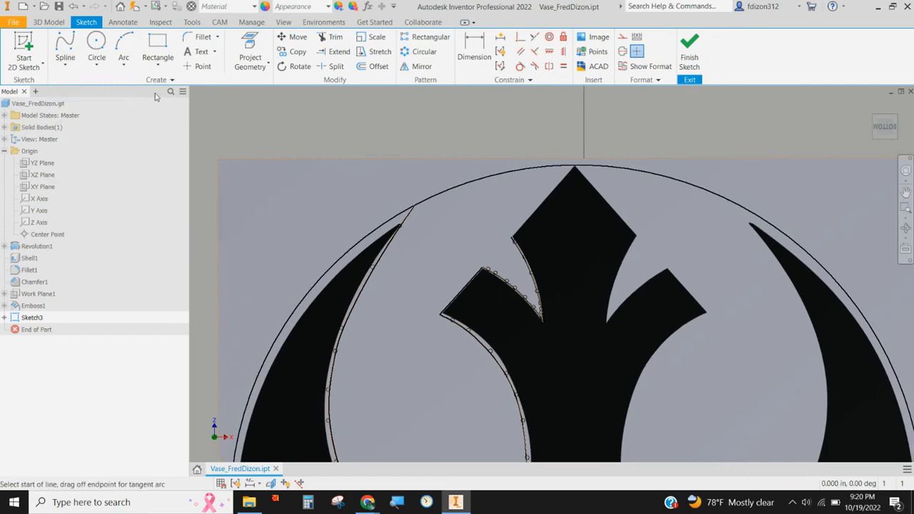
scroll(512, 232, up, 5)
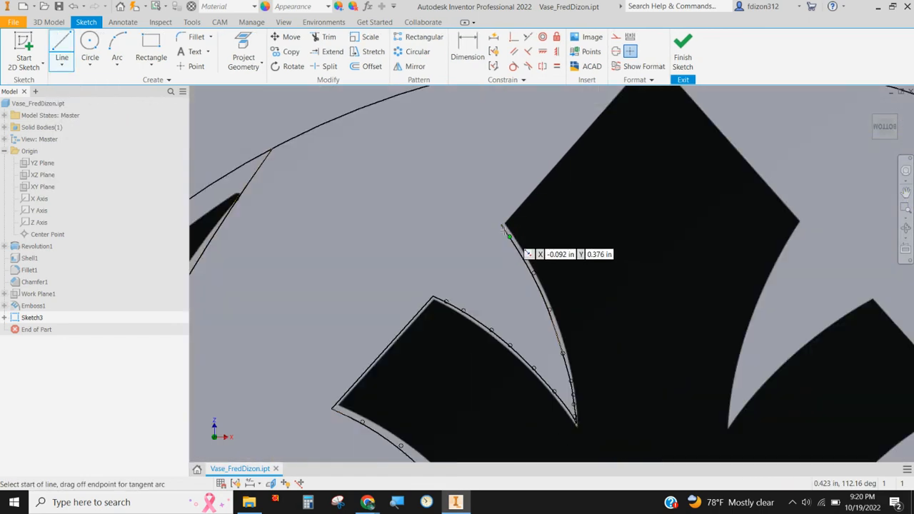
click(496, 230)
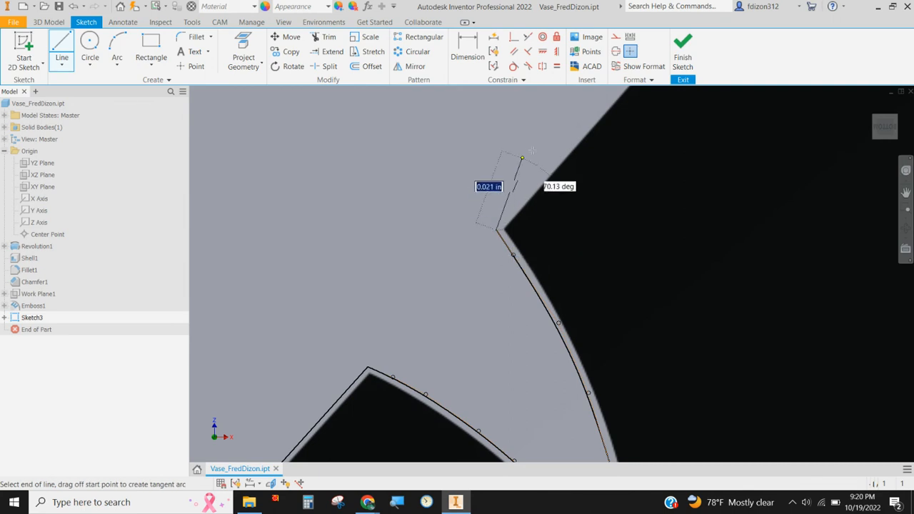
middle_drag(554, 147, 464, 287)
middle_drag(587, 135, 474, 270)
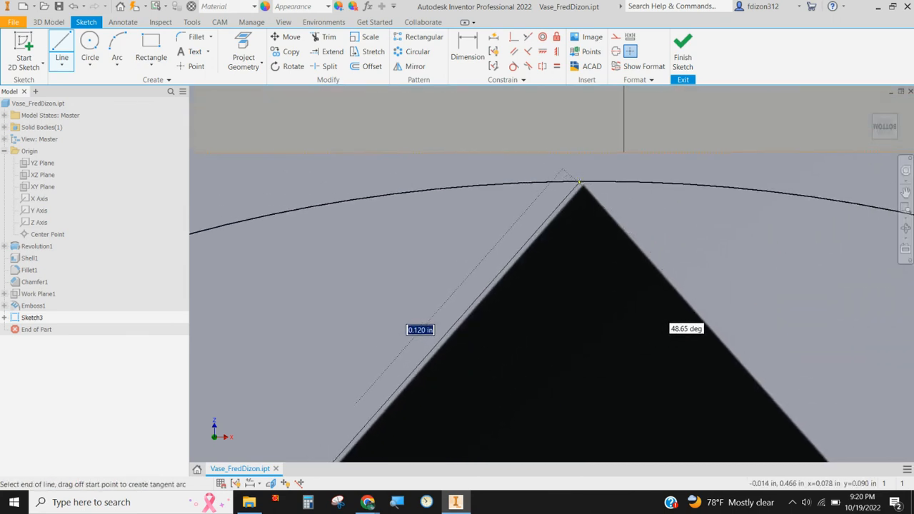
click(583, 182)
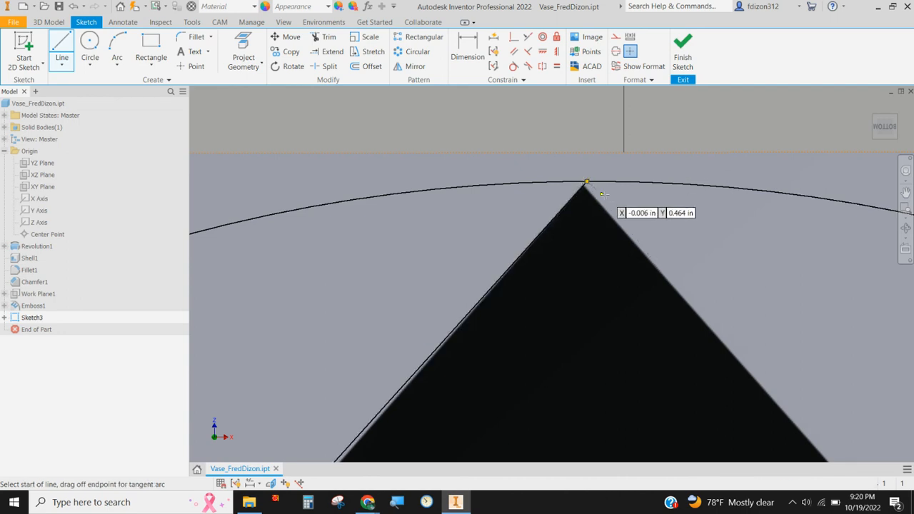
Step: Draw a line about 0.11 in long from the head's tip along its right slanted edge to the right corner
click(586, 183)
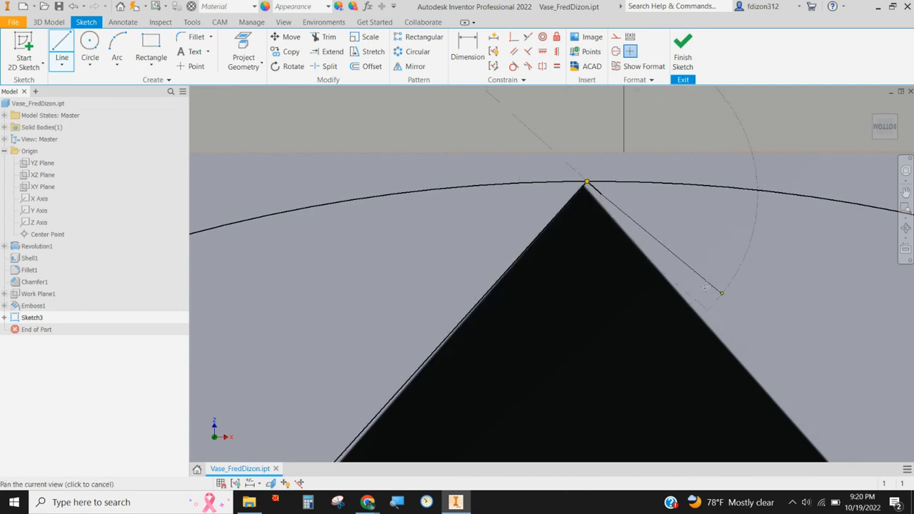
scroll(699, 278, up, 4)
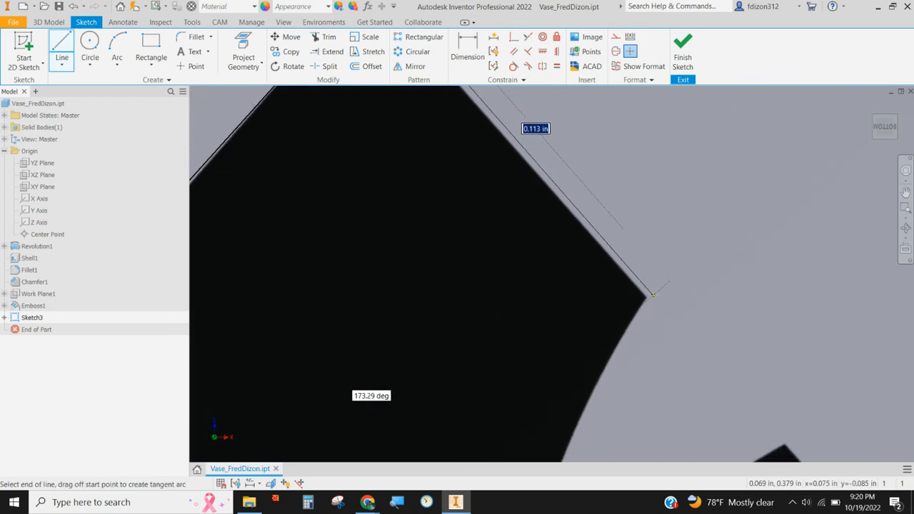
click(650, 292)
Step: Start a control vertex spline at the head's right corner and trace down the stem's edge to the bottom of the right notch
click(61, 64)
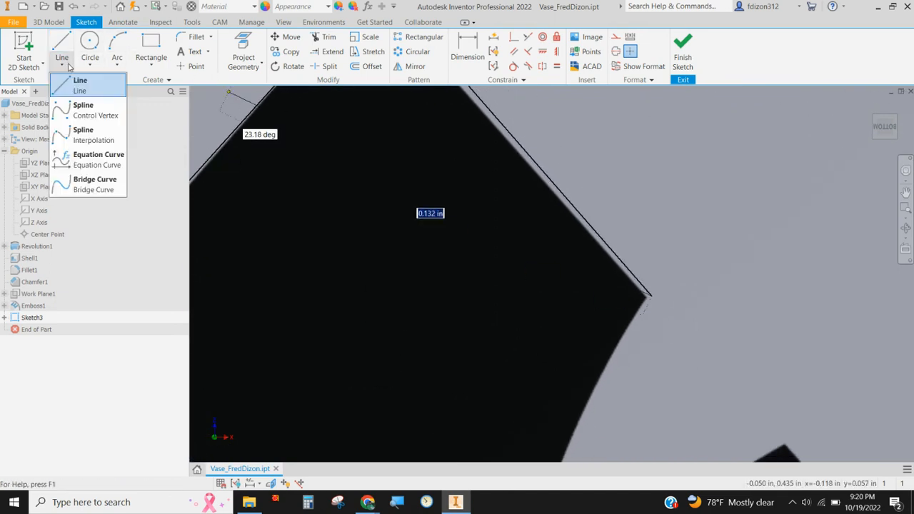
click(97, 113)
middle_drag(540, 270, 492, 100)
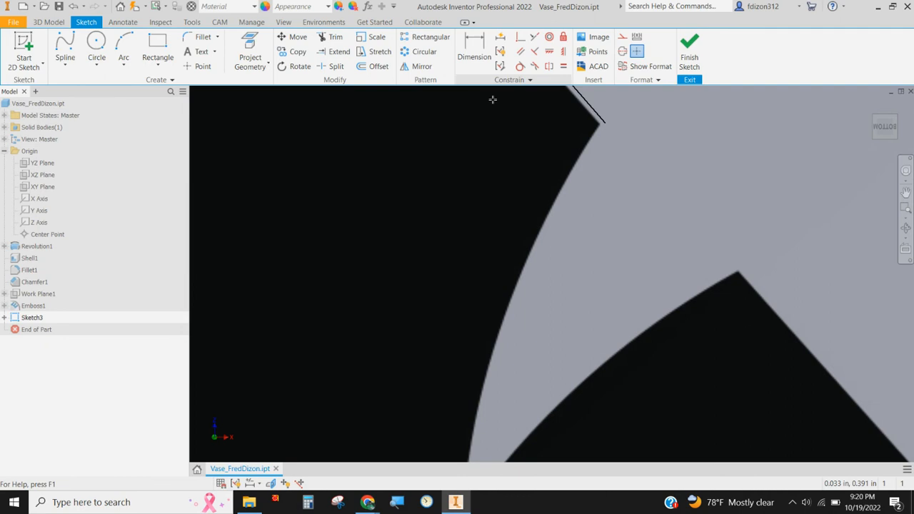
click(605, 124)
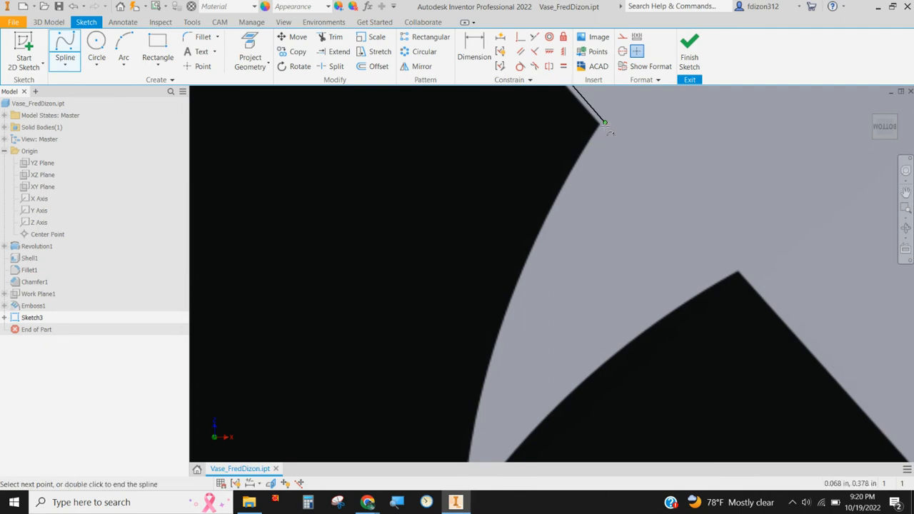
click(579, 168)
click(546, 228)
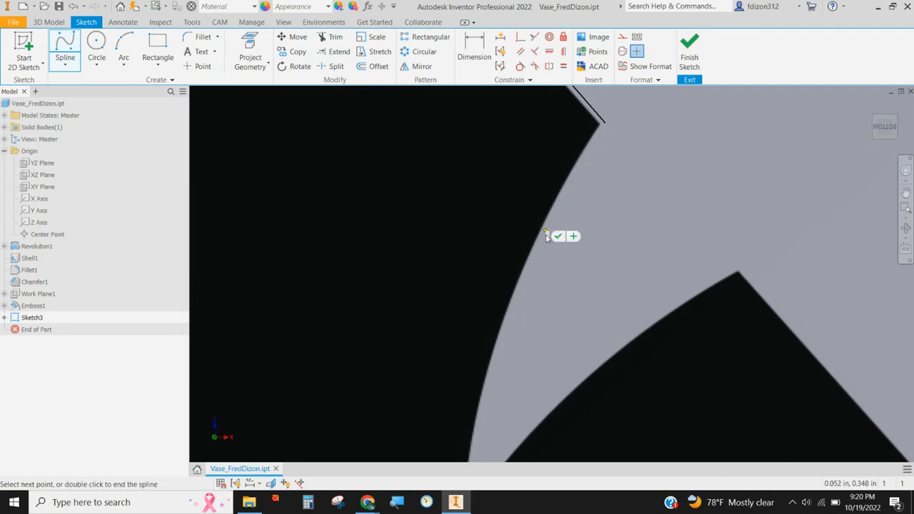
click(505, 327)
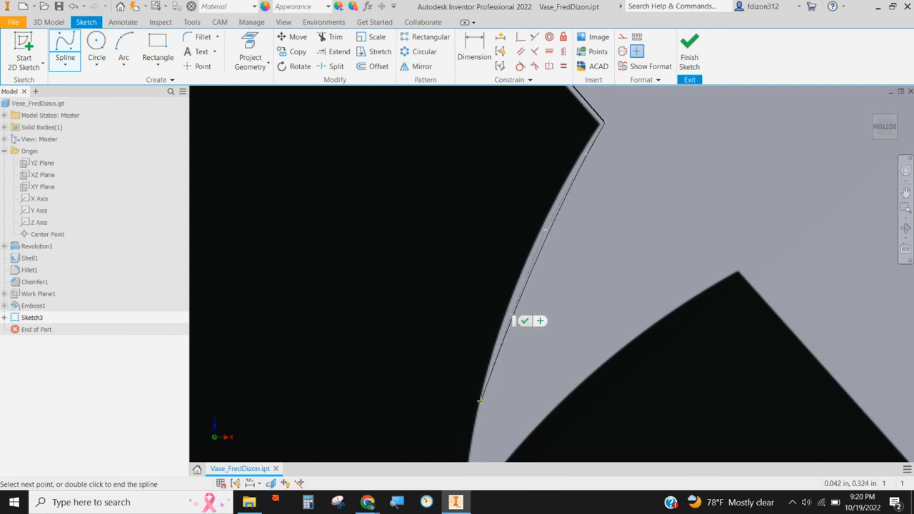
click(479, 401)
middle_drag(499, 352, 495, 188)
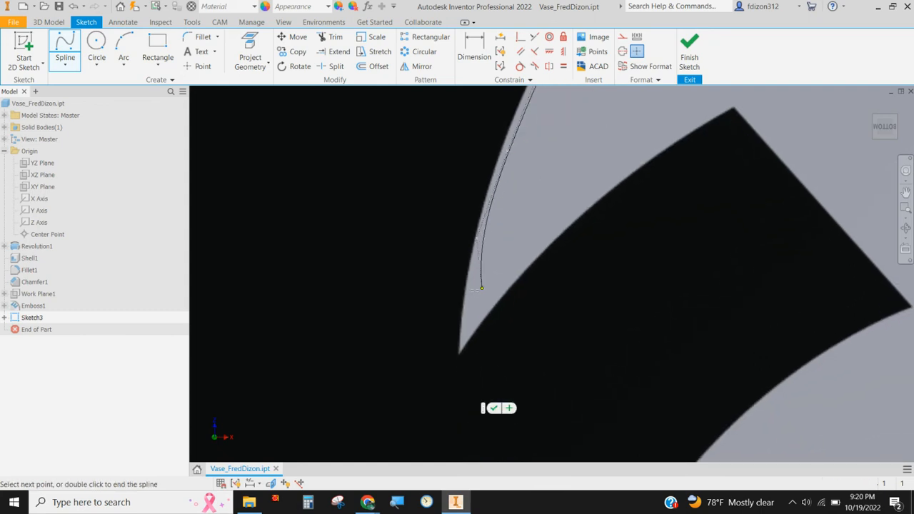
click(463, 327)
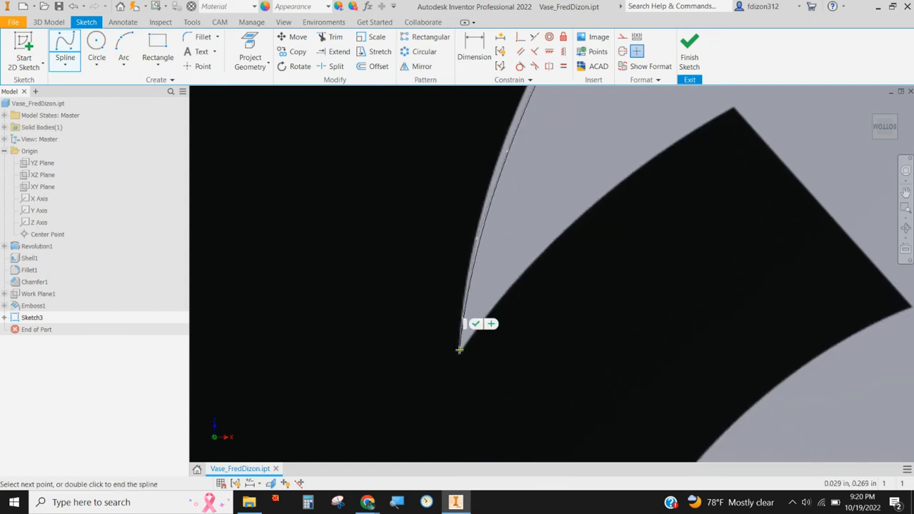
click(459, 351)
Step: Continue the spline from the bottom of the right notch along the right arm's upper edge and end it at the arm's upper corner
click(462, 345)
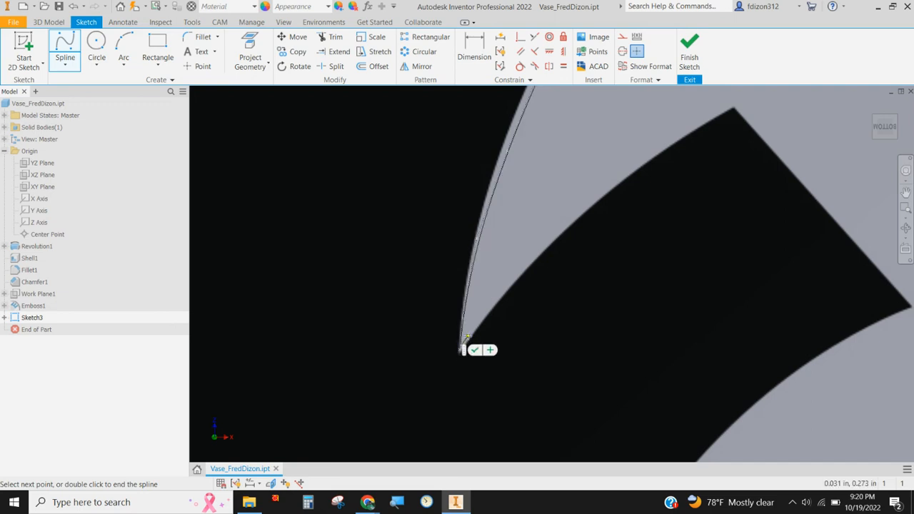
click(468, 337)
click(506, 278)
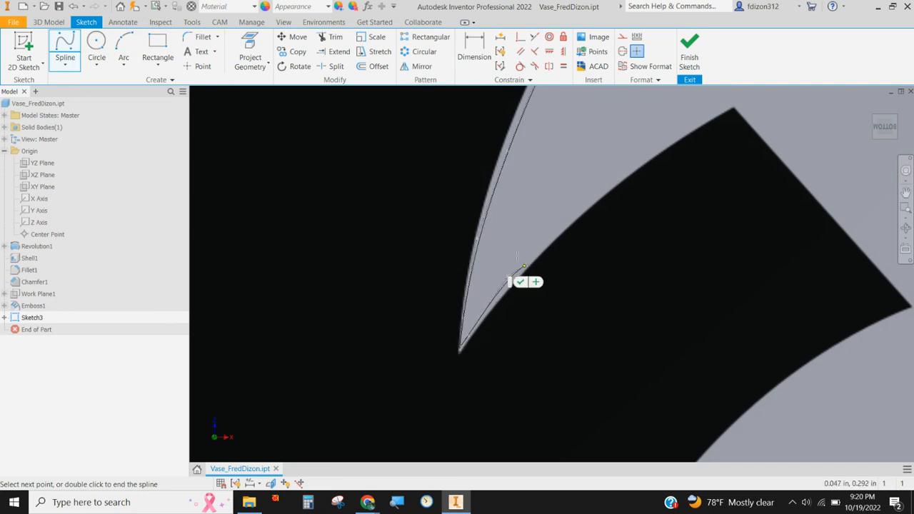
click(571, 213)
click(639, 157)
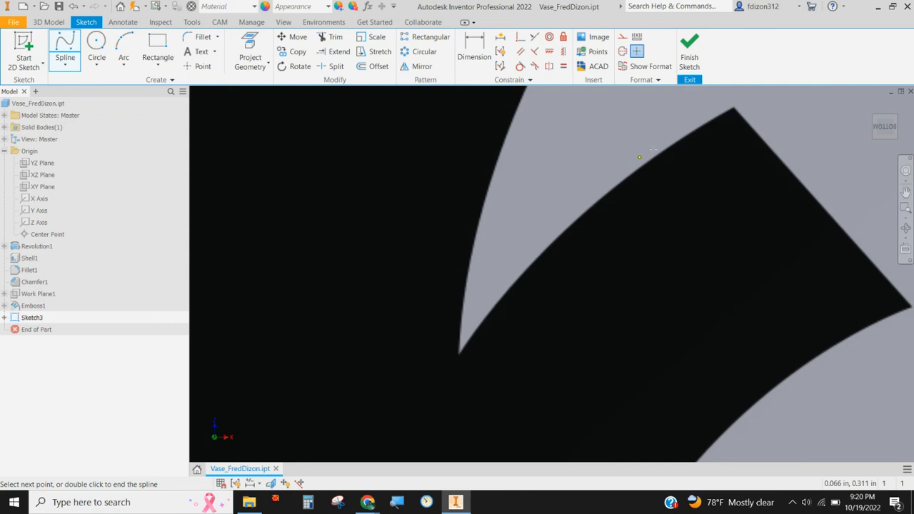
click(709, 115)
click(734, 100)
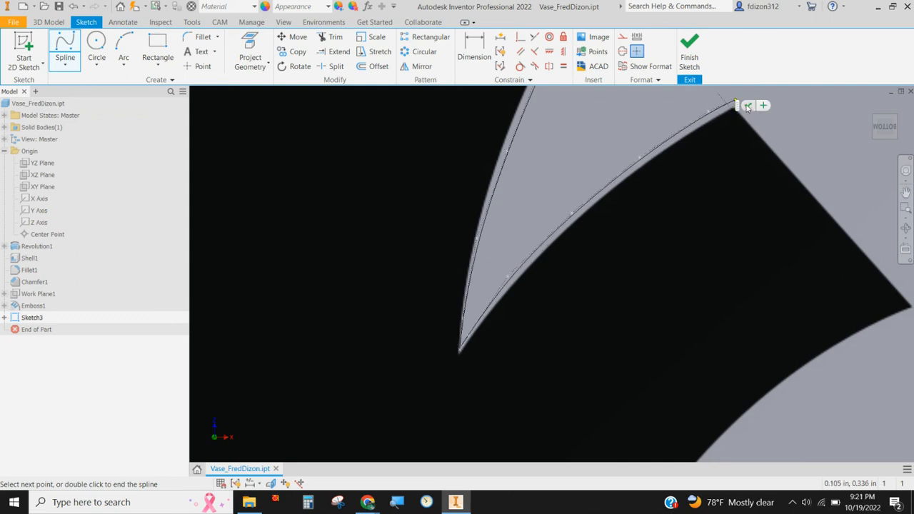
click(746, 106)
Step: Draw a line about 0.077 in long from the spline's end along the right arm's slanted end to its outer corner
middle_drag(690, 167, 528, 181)
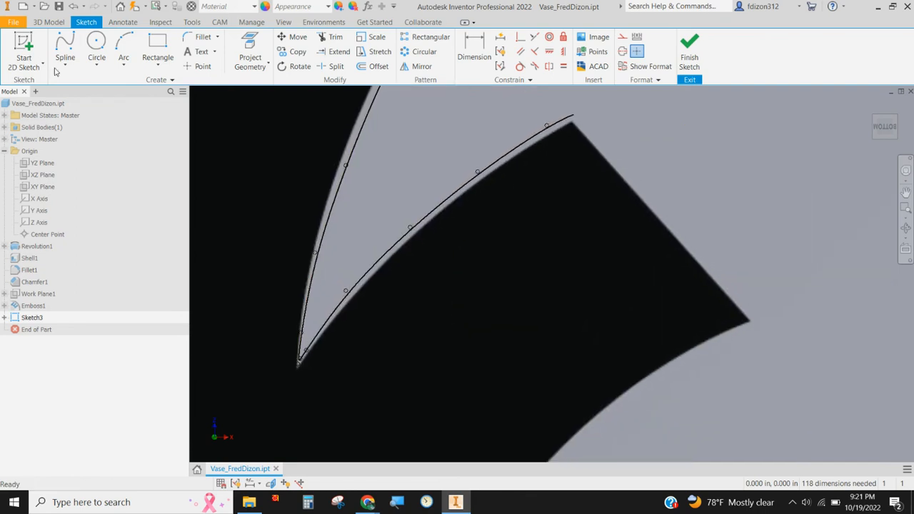
click(71, 68)
click(82, 78)
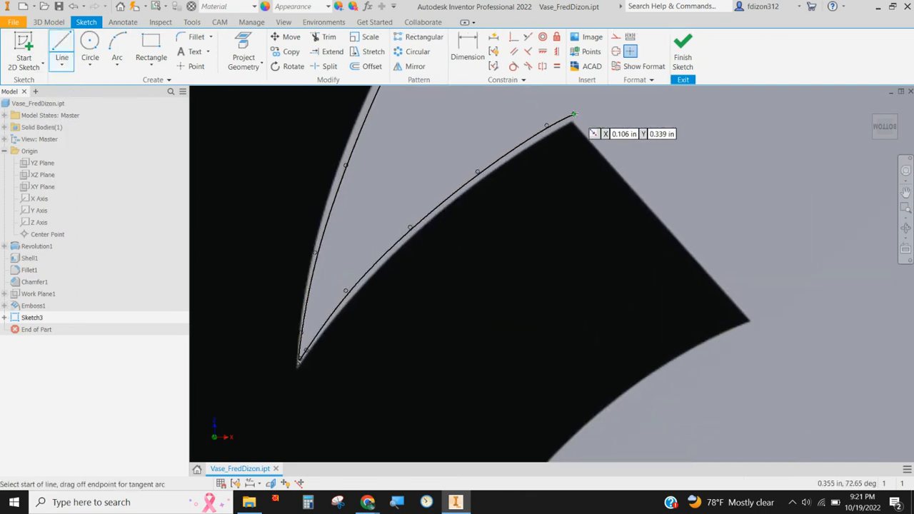
click(573, 114)
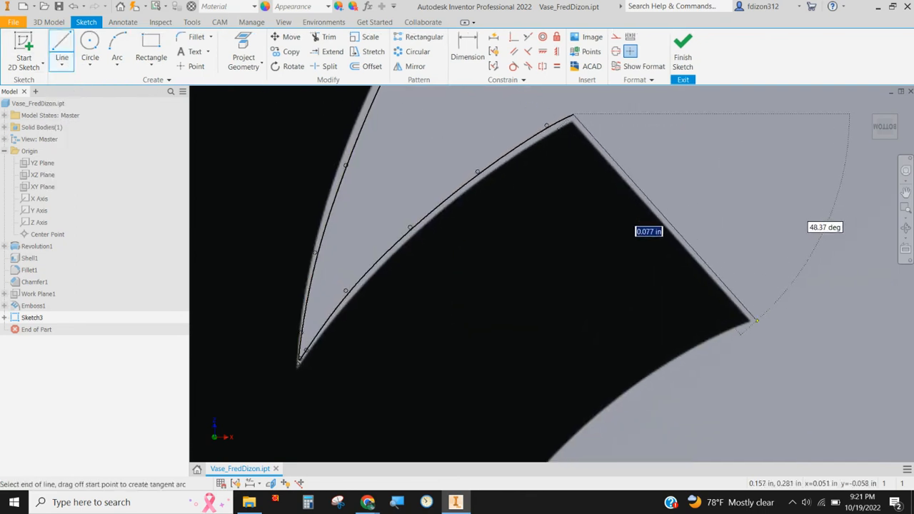
click(755, 320)
Step: Start a control vertex spline at the right arm's outer corner and trace down the right edge of the symbol's stem
click(62, 65)
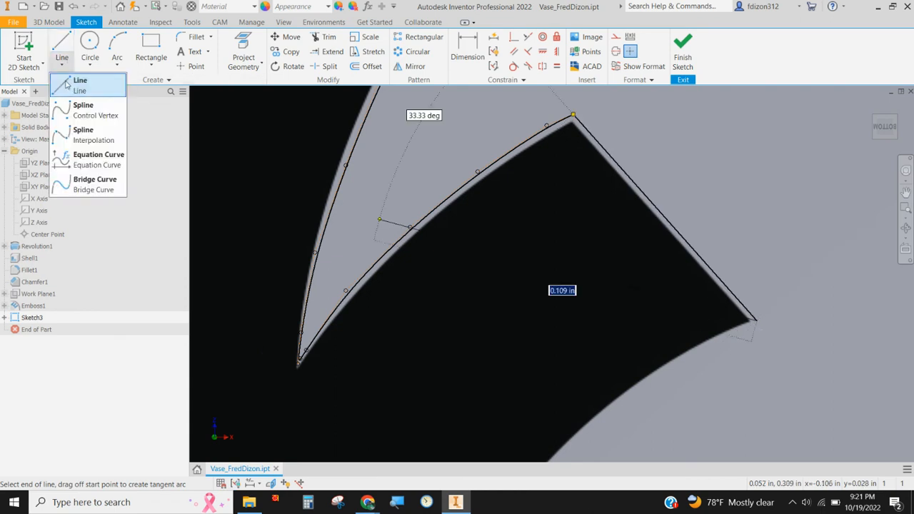
click(68, 107)
scroll(575, 214, up, 4)
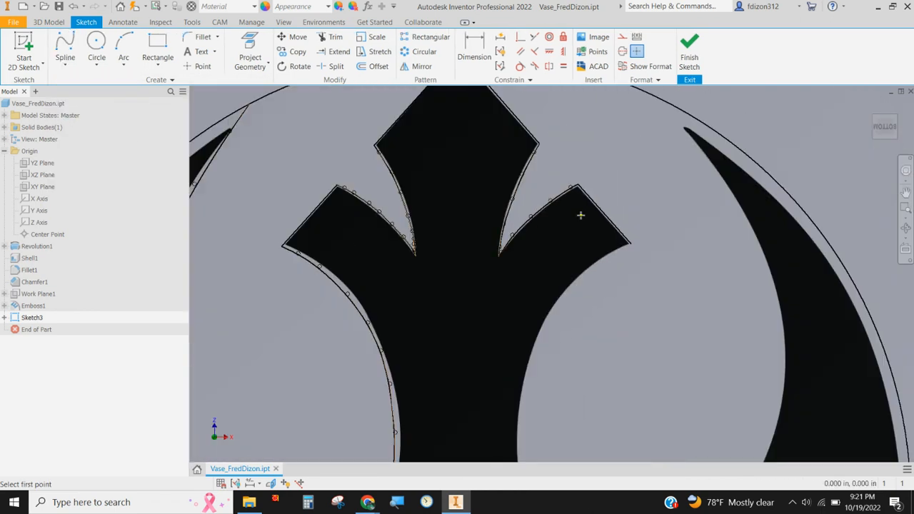
middle_drag(625, 239, 607, 145)
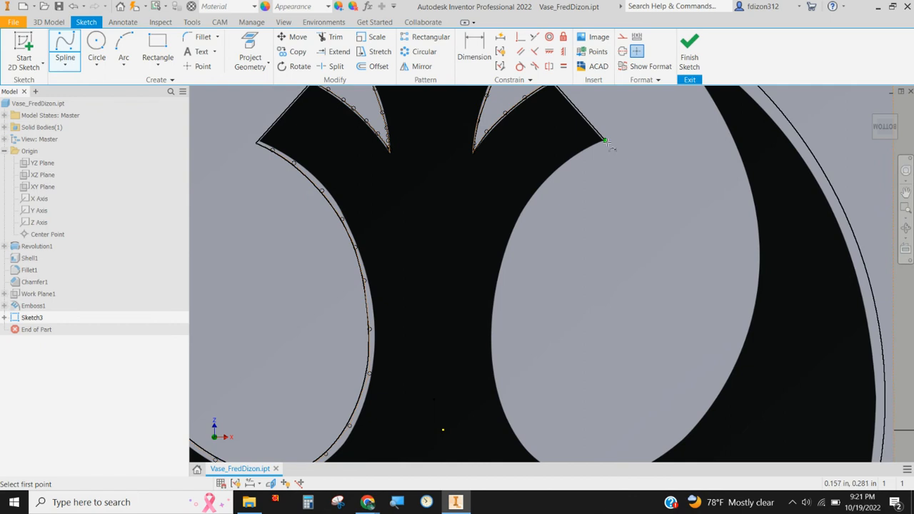
click(604, 141)
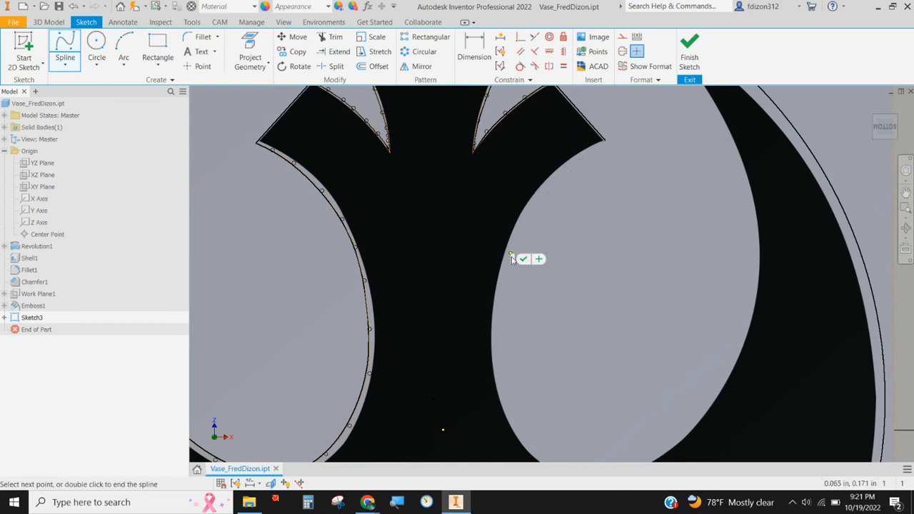
click(499, 321)
click(501, 398)
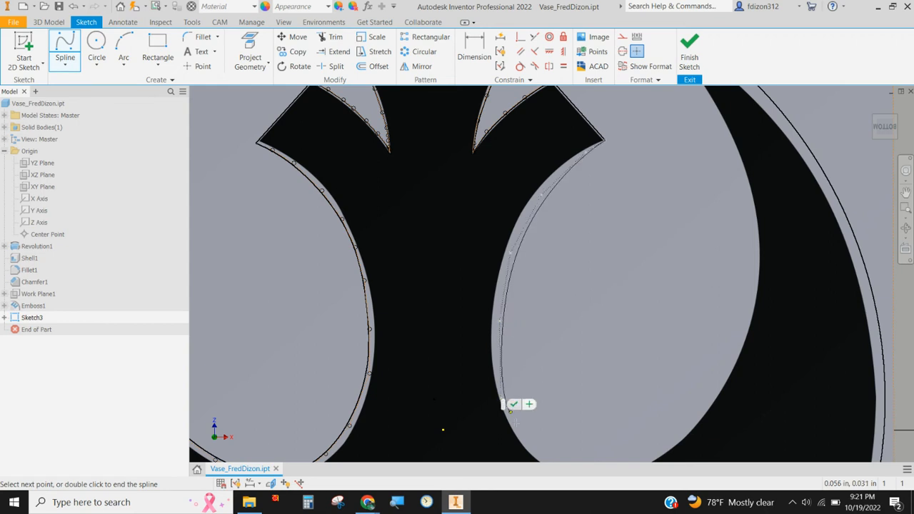
click(520, 434)
Step: Continue the spline around the bottom of the right loop and up the lower inner edge of the right crescent
middle_drag(579, 430, 563, 377)
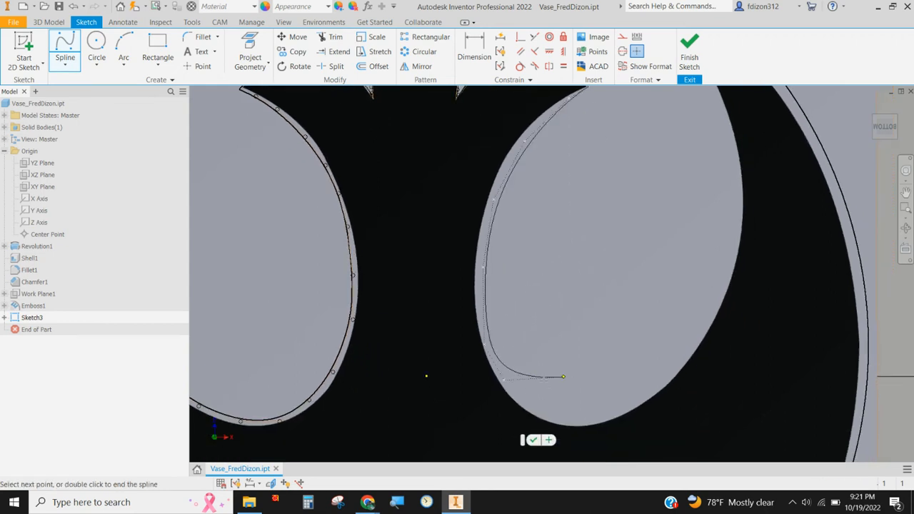
click(531, 408)
click(577, 419)
click(658, 386)
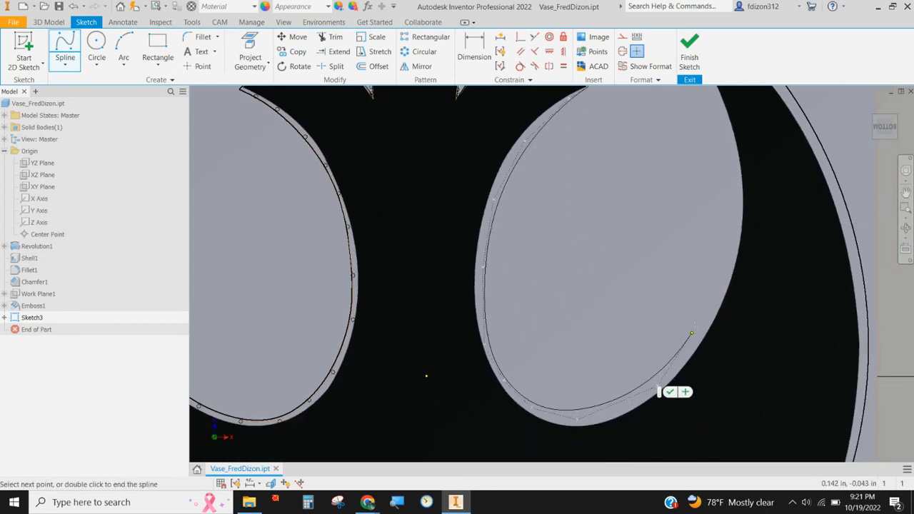
click(708, 313)
click(733, 235)
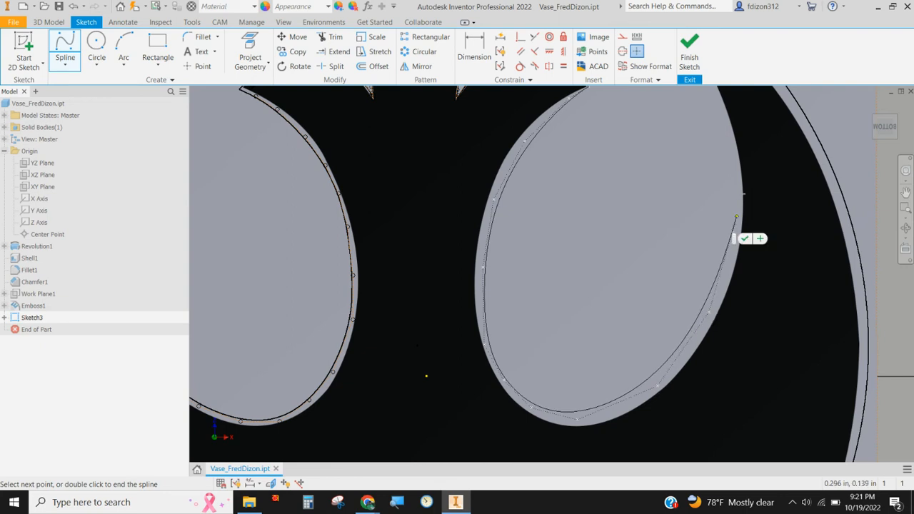
Step: Trace the spline up the right crescent's inner edge past its tip and end it on the circle
middle_drag(743, 200, 717, 326)
click(711, 291)
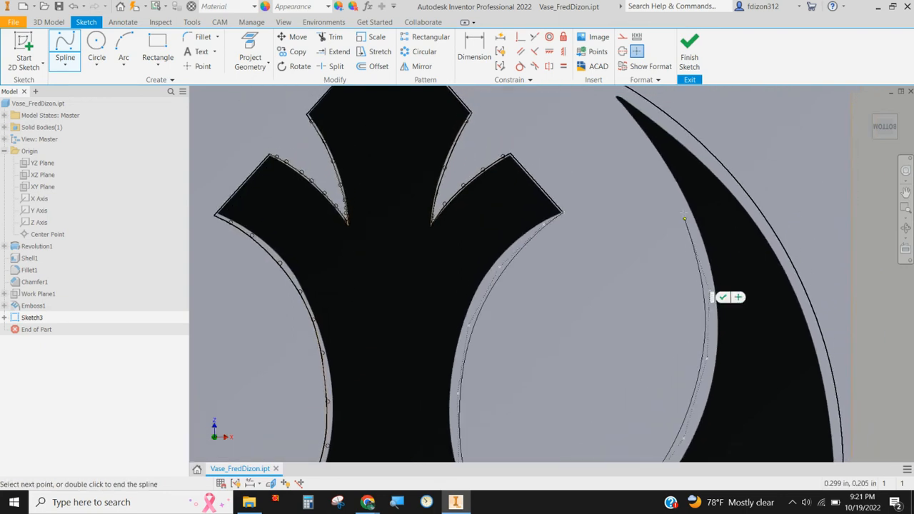
click(681, 208)
click(647, 143)
middle_drag(622, 140, 645, 232)
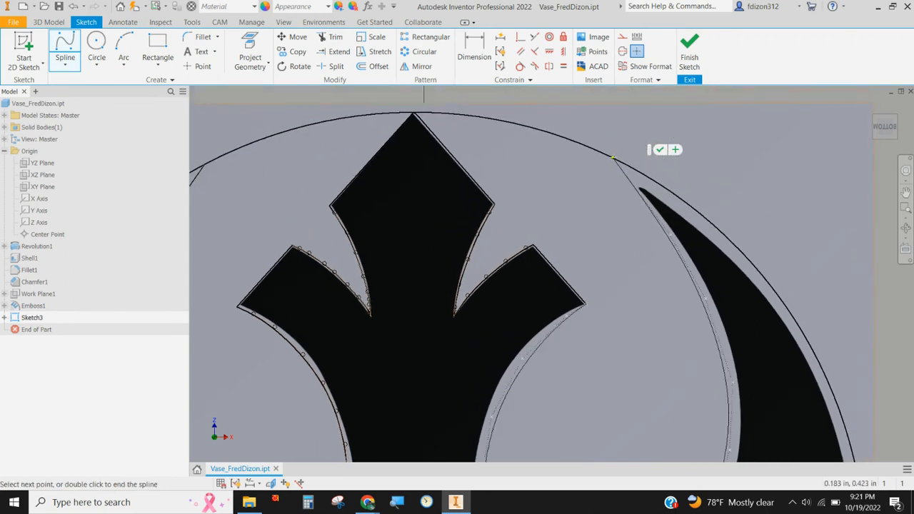
click(612, 156)
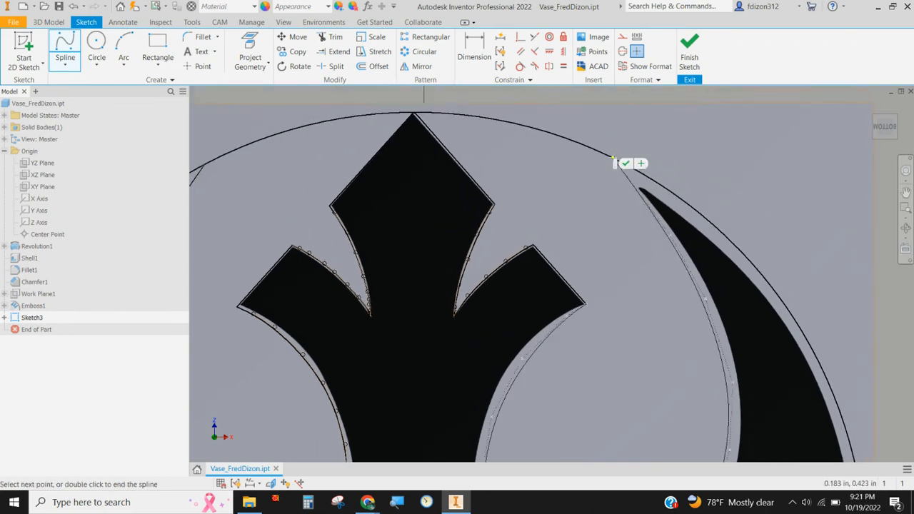
click(625, 164)
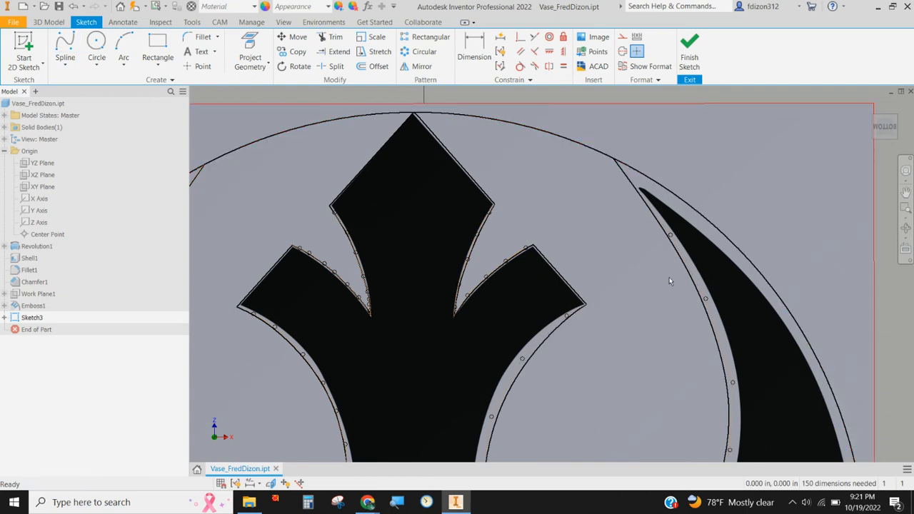
Step: Move the symbol image off the traced outline to the empty area right of the vase's bottom face
scroll(669, 281, down, 3)
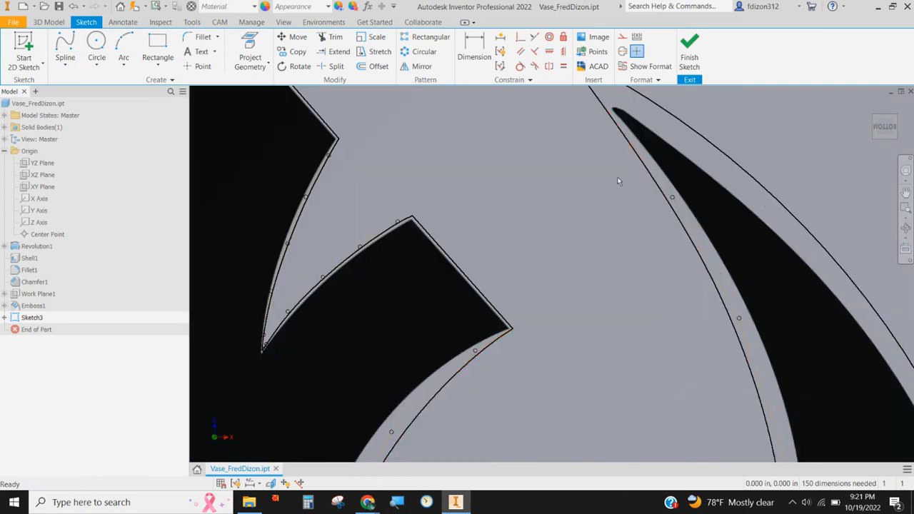
scroll(618, 177, down, 3)
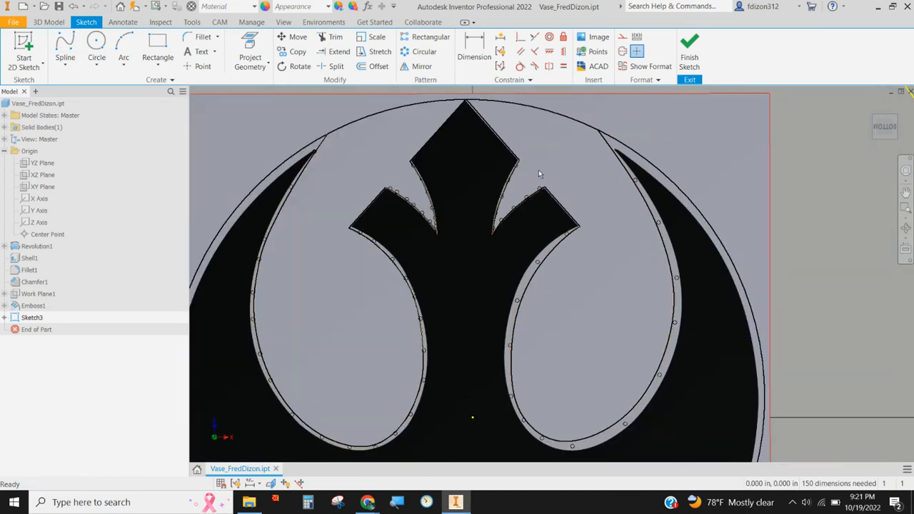
mouse_move(613, 229)
middle_down()
mouse_move(593, 181)
mouse_move(591, 210)
middle_up()
scroll(562, 218, up, 2)
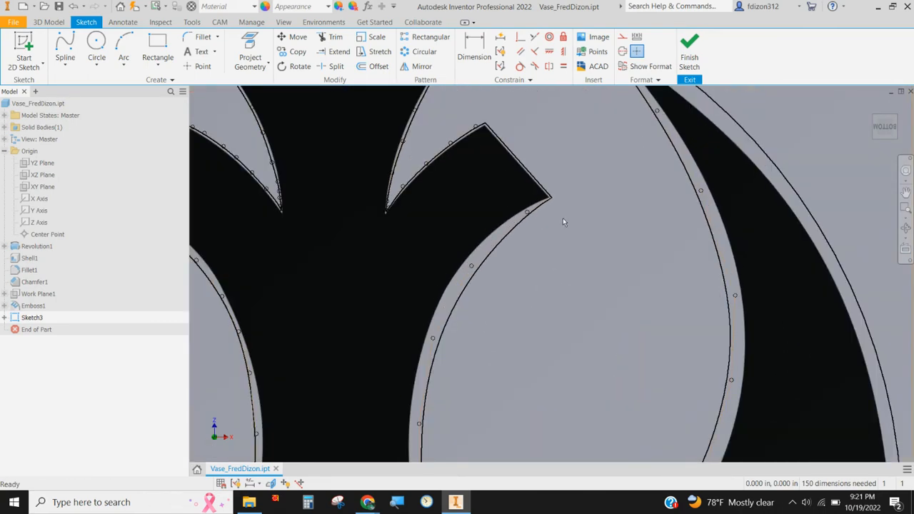
scroll(565, 214, down, 5)
mouse_move(519, 344)
mouse_down()
mouse_move(585, 320)
mouse_move(840, 340)
mouse_move(912, 394)
mouse_up()
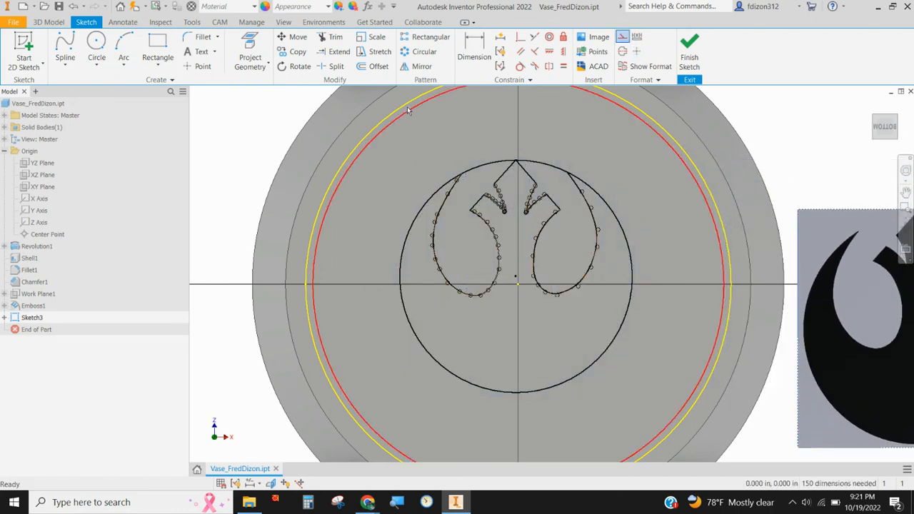
Step: Trim away the circle's upper arcs between the two crescent tips and the head
click(330, 38)
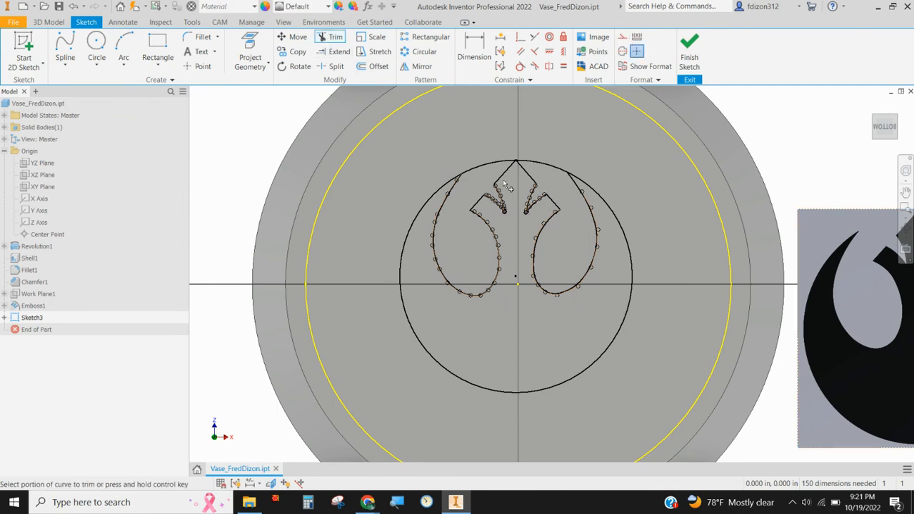
click(543, 167)
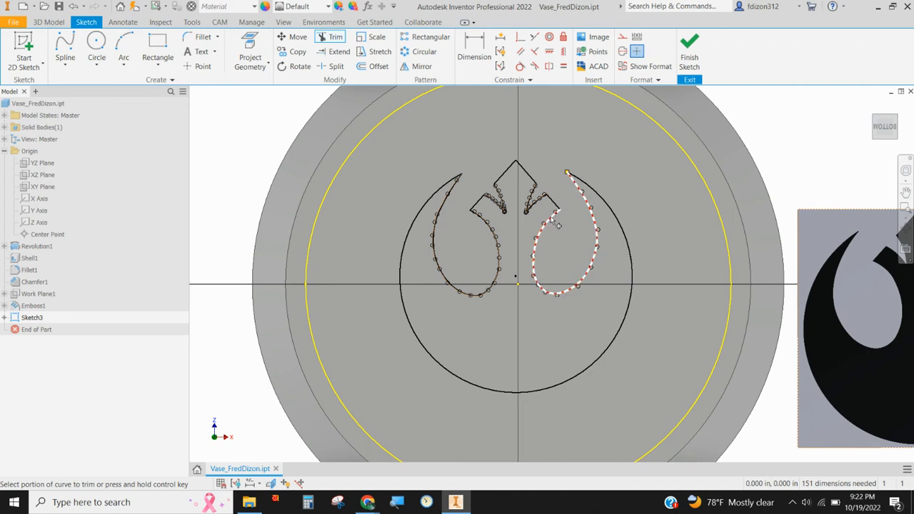
right_click(553, 203)
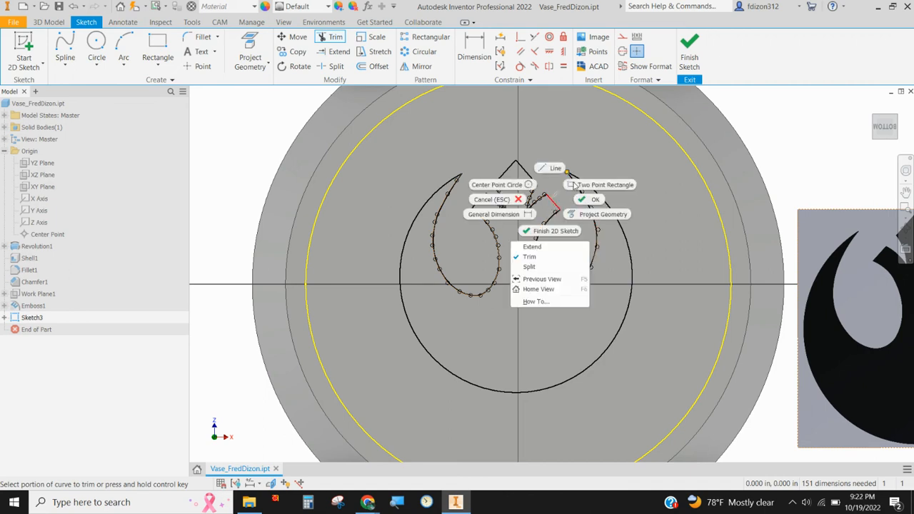
click(815, 125)
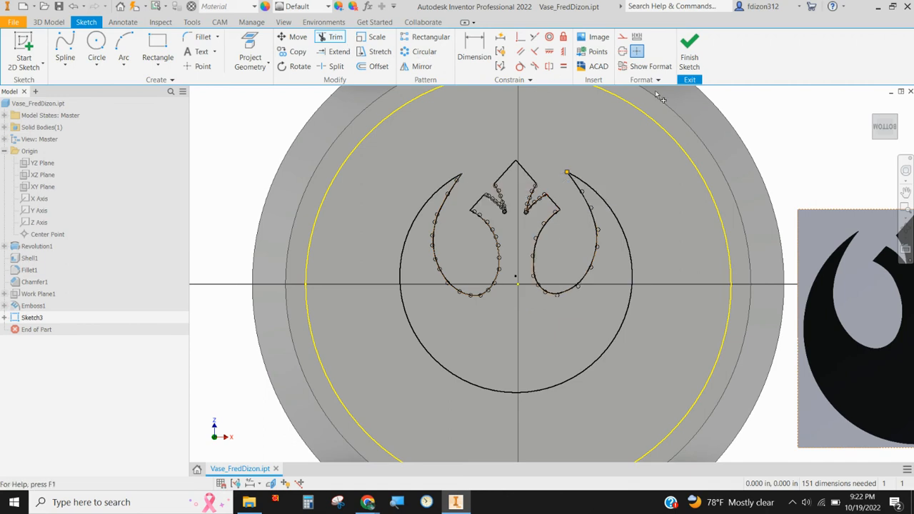
right_click(758, 118)
click(720, 123)
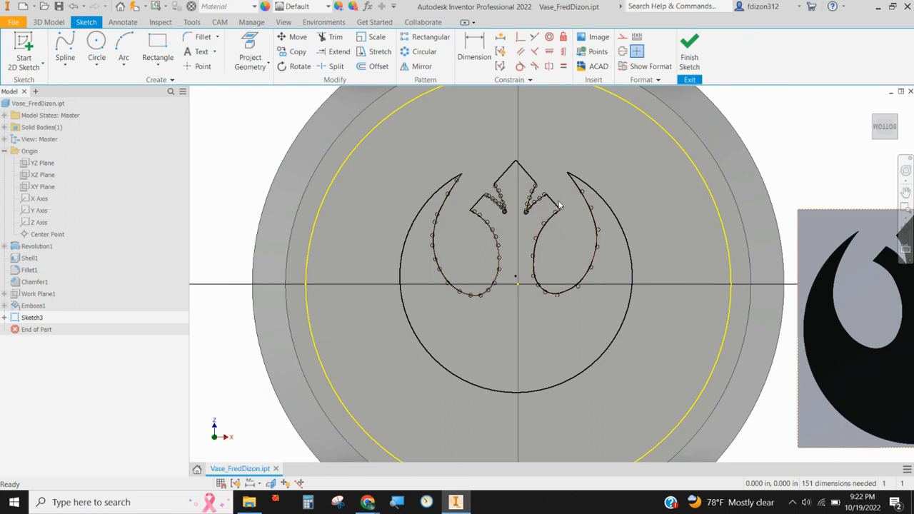
Step: Run Close Loop on the symbol outline, starting from the right arm's slanted end line and selecting the connected curves
right_click(556, 207)
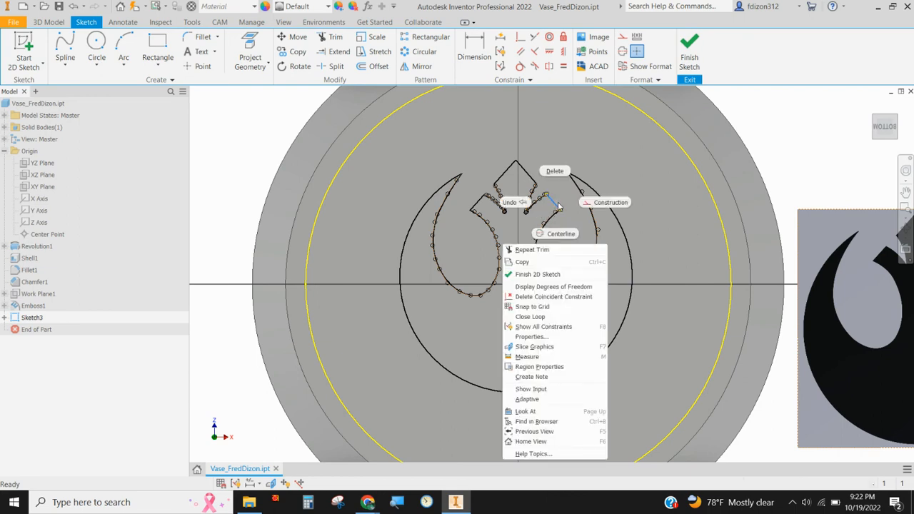
click(542, 317)
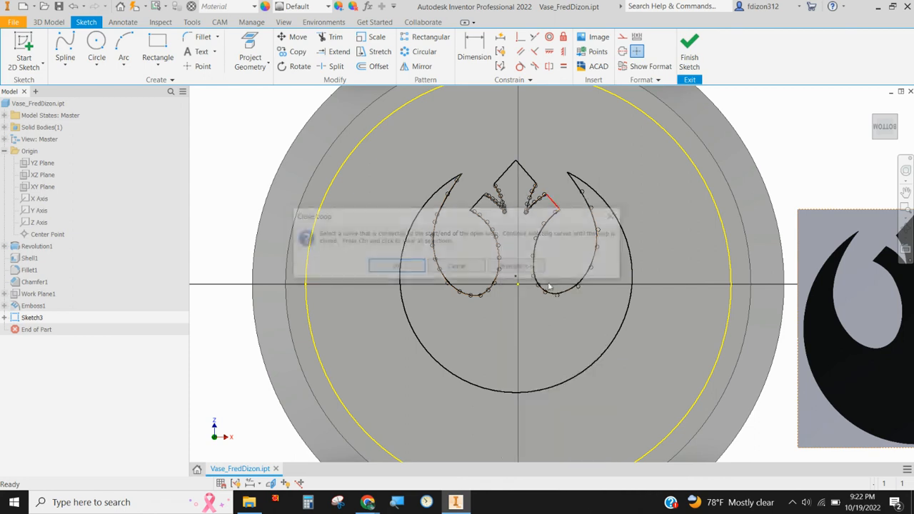
key(Return)
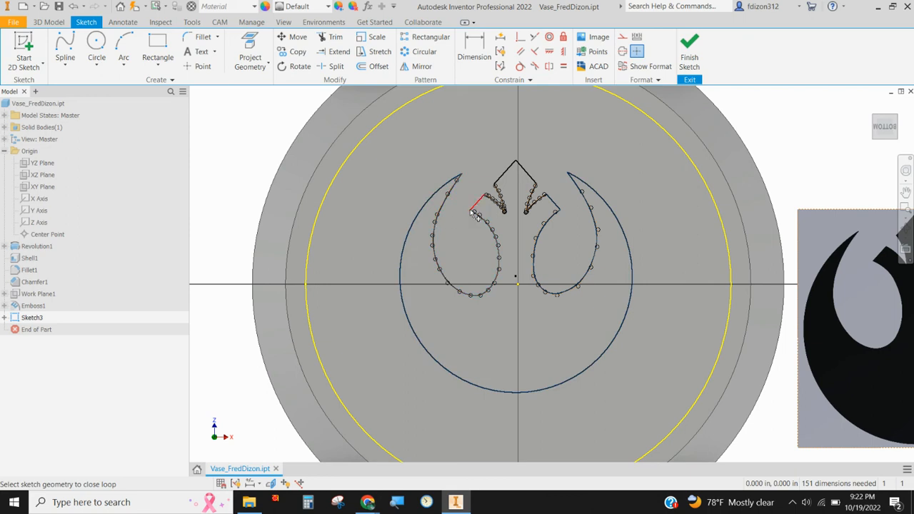
click(532, 195)
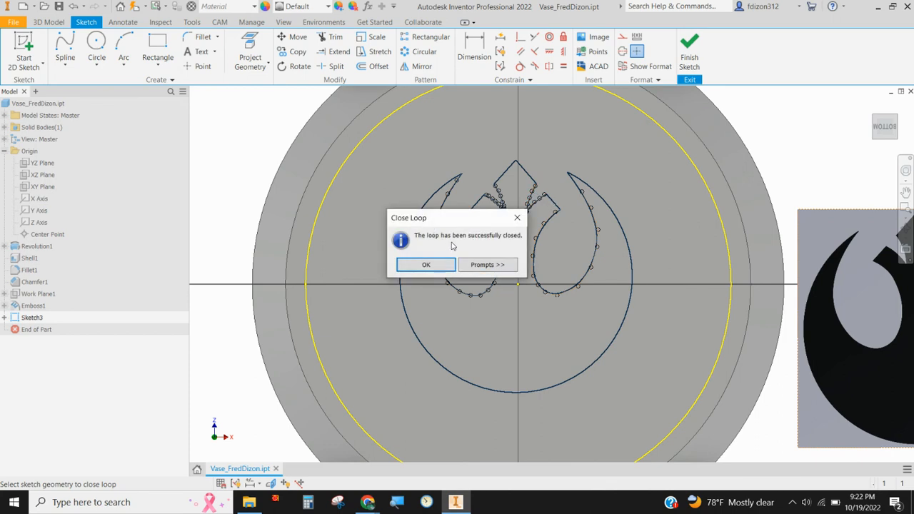
click(425, 265)
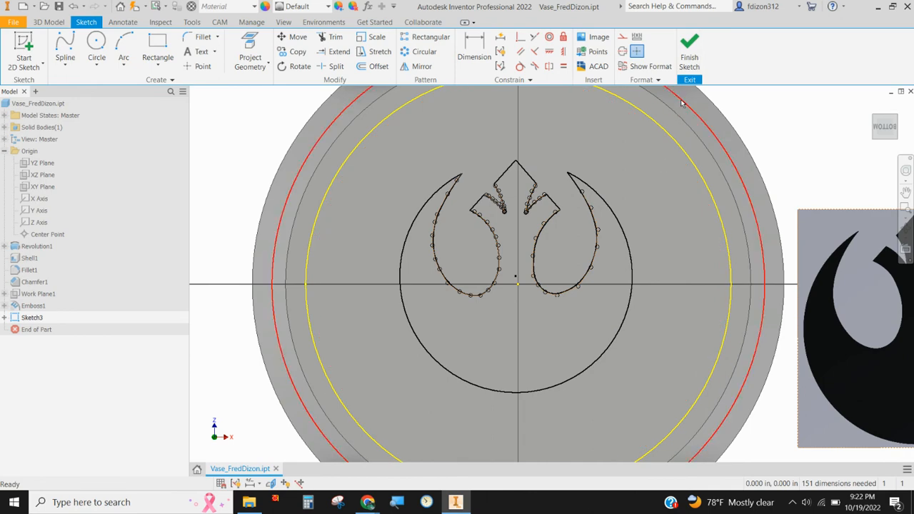
Step: Finish the symbol sketch and extrude its profile in the flipped direction as a 0.05 in deep cut into the vase's bottom
click(680, 75)
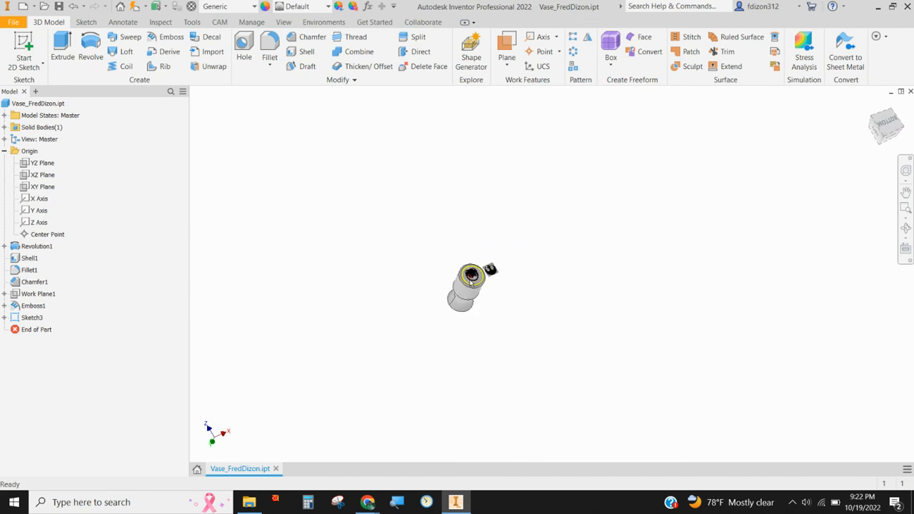
scroll(475, 270, up, 5)
click(62, 51)
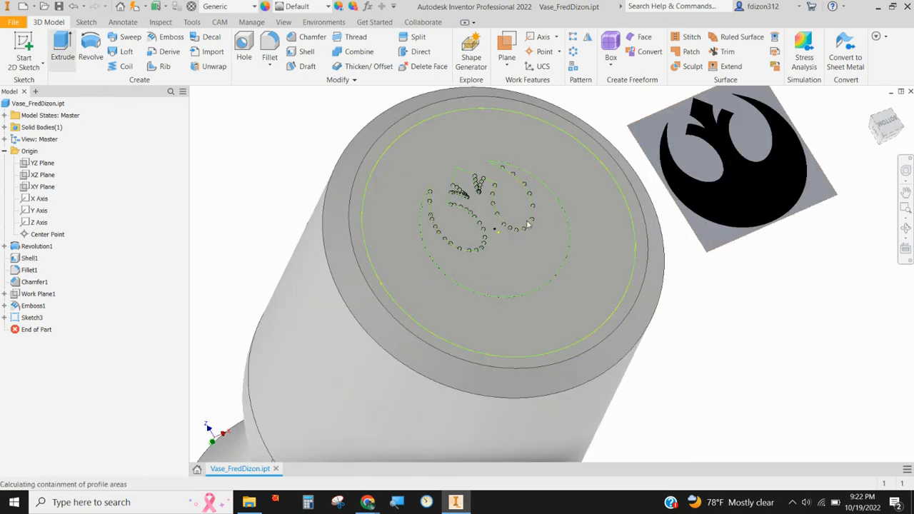
click(510, 262)
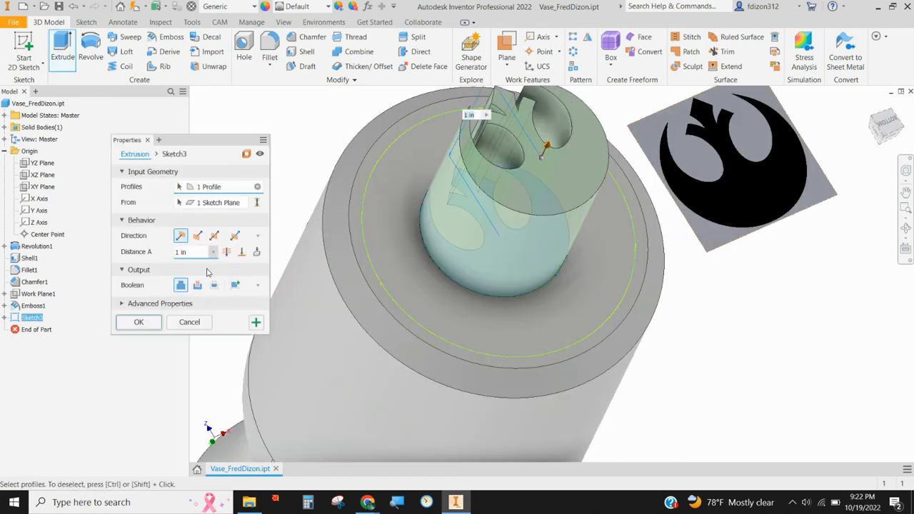
click(197, 237)
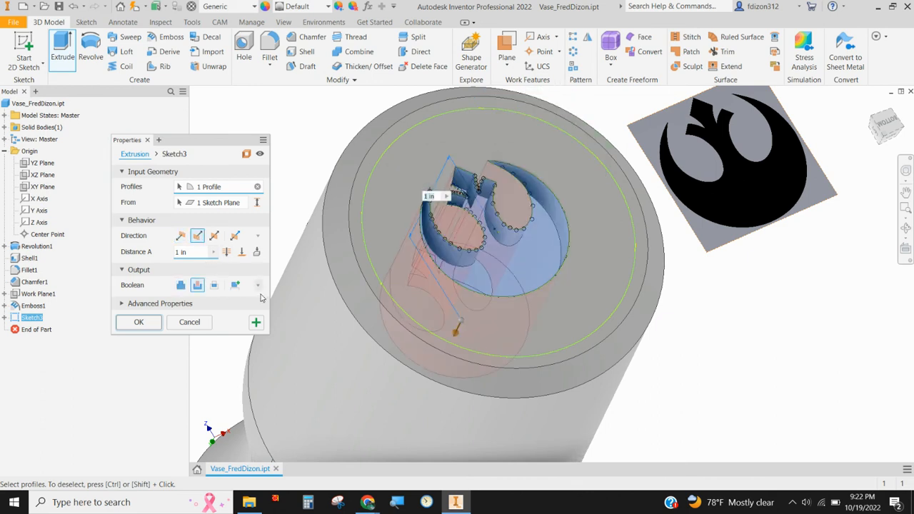
click(198, 254)
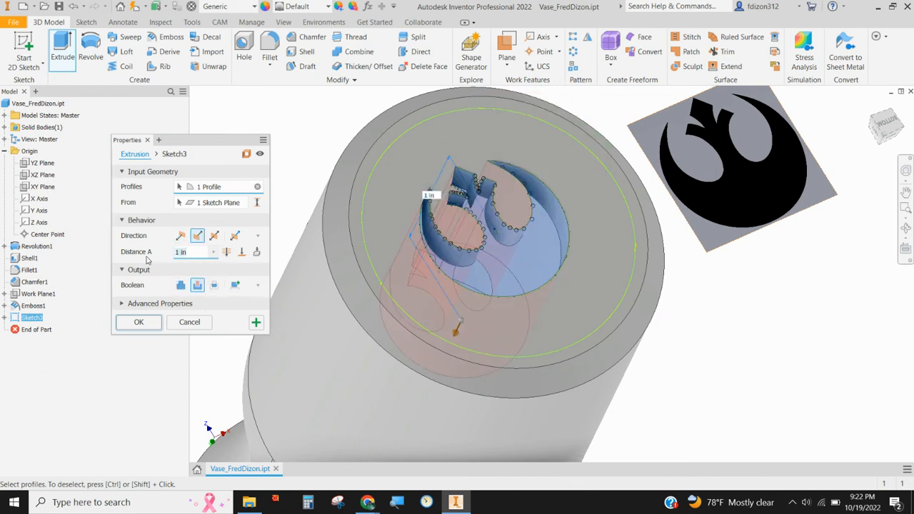
key(BackSpace)
text(.01)
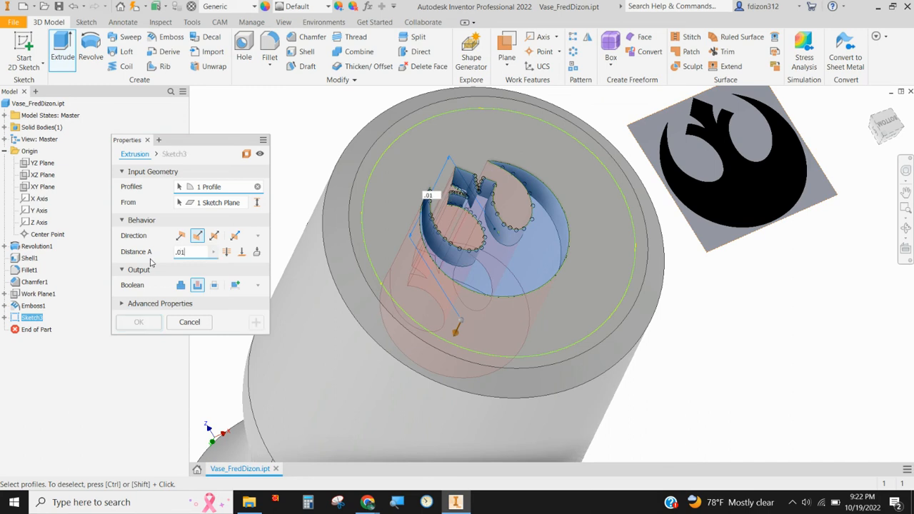
key(BackSpace)
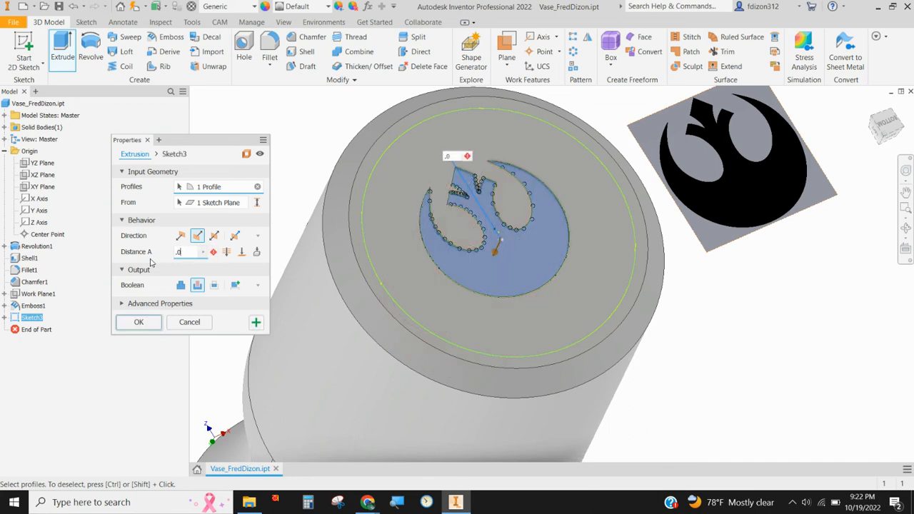
text(5)
click(141, 323)
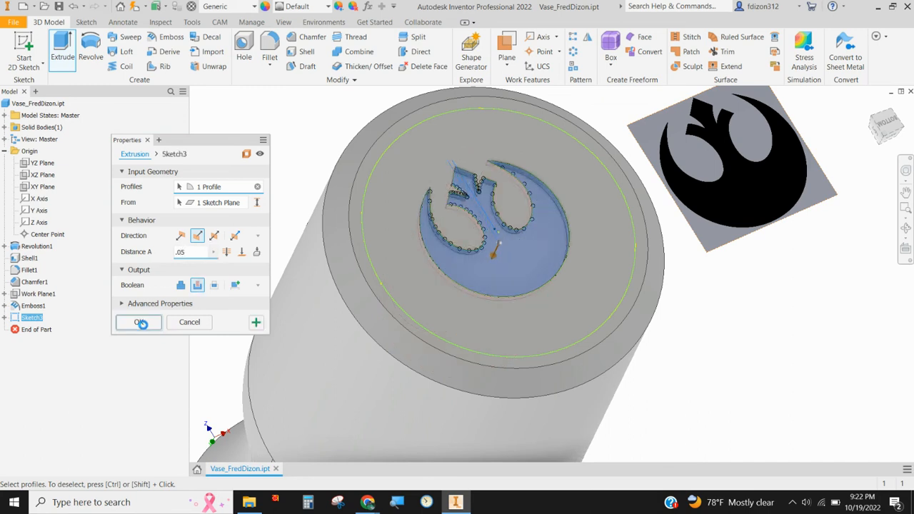
Step: Examine the symbol cut into the vase's bottom face, then the whole vase standing upright with its ACE engraving
scroll(320, 285, up, 3)
scroll(320, 285, down, 4)
scroll(320, 285, up, 5)
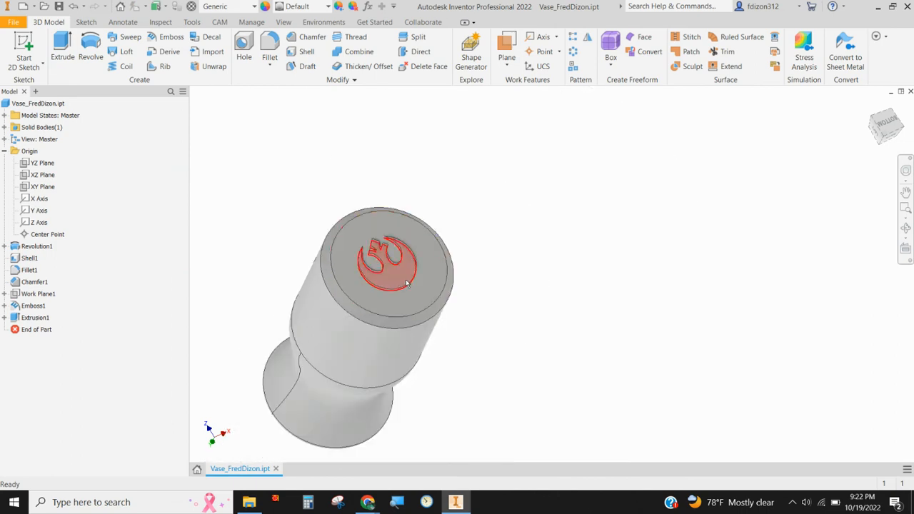
shift+middle_drag(405, 283, 374, 330)
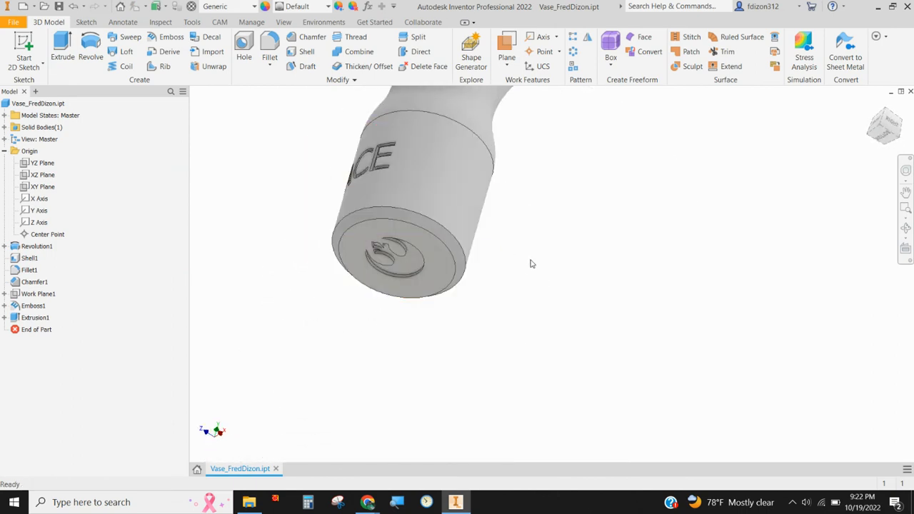
shift+middle_drag(467, 282, 521, 341)
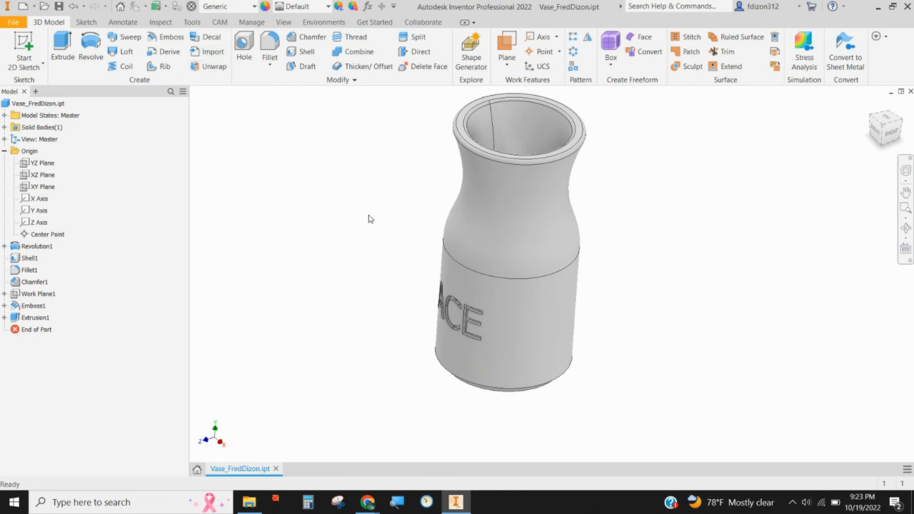
Step: Make Work Plane1 in front of the vase visible and start a new 2D sketch on it
mouse_move(373, 252)
shift+middle_down()
mouse_move(373, 236)
mouse_move(371, 265)
mouse_move(377, 247)
shift+middle_up()
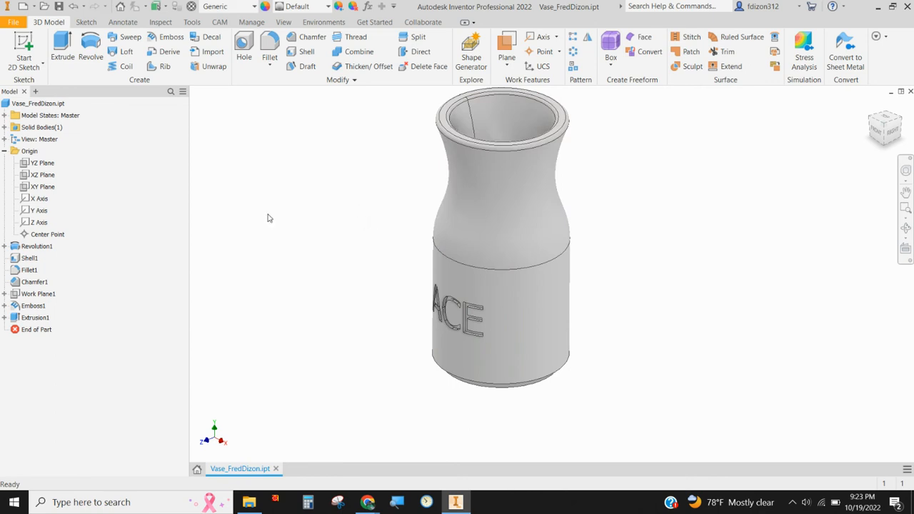
right_click(15, 295)
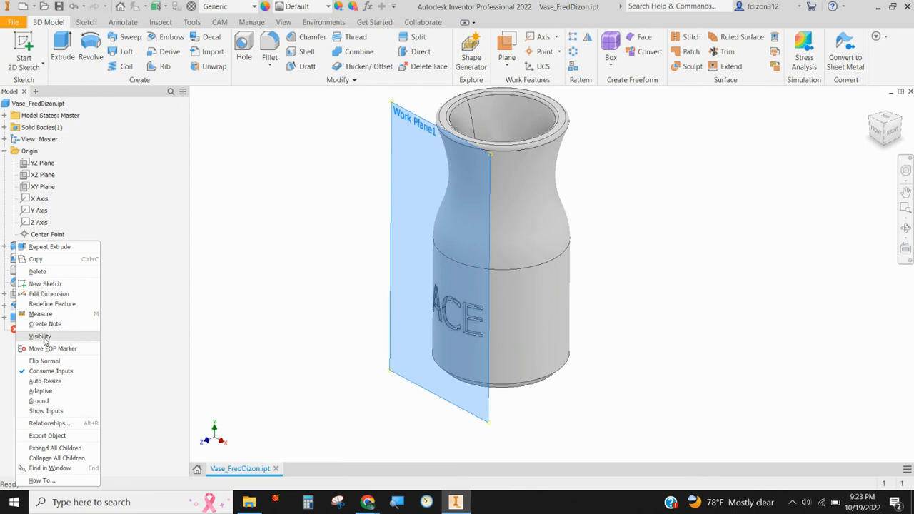
click(41, 337)
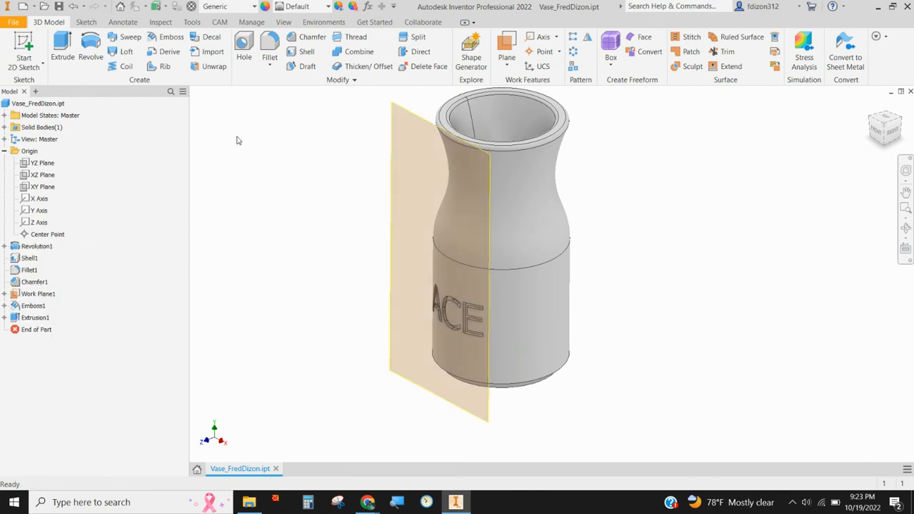
click(23, 50)
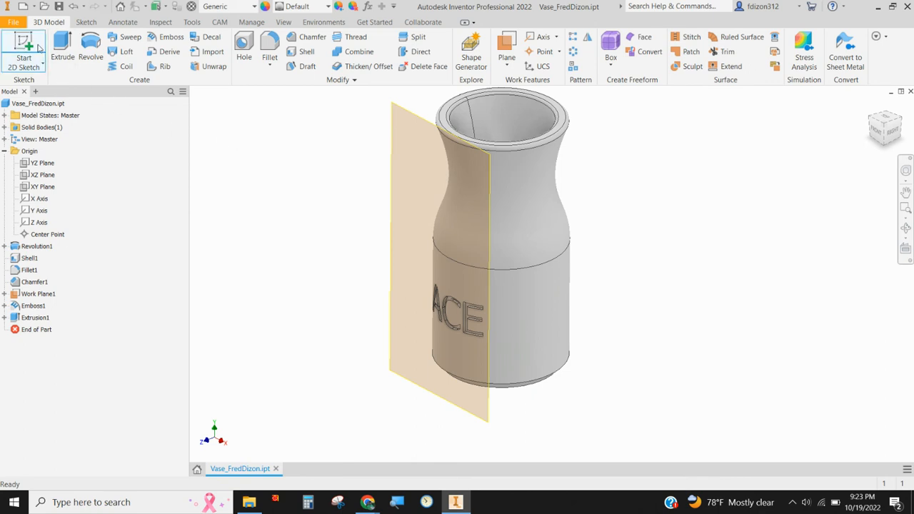
click(398, 109)
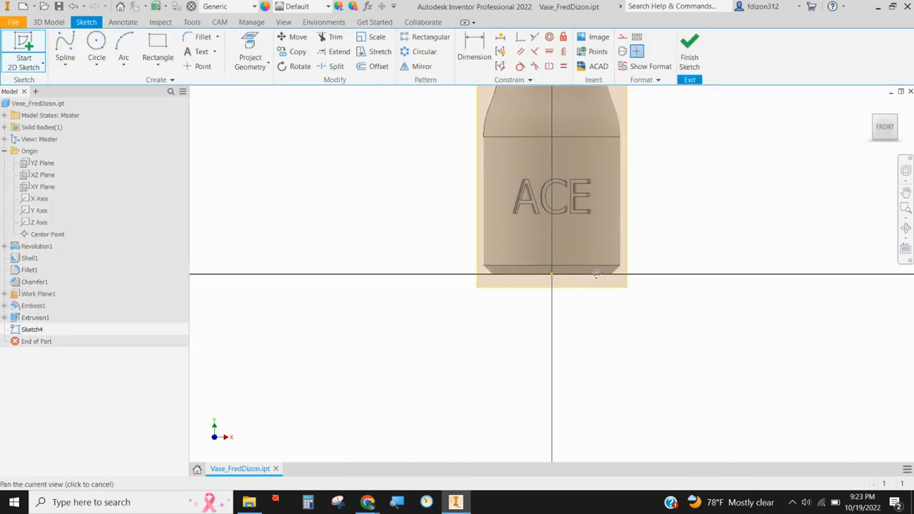
Step: Insert the image RebelSymbol.jpg into the sketch once, with its upper corner beside the vase's body
click(598, 36)
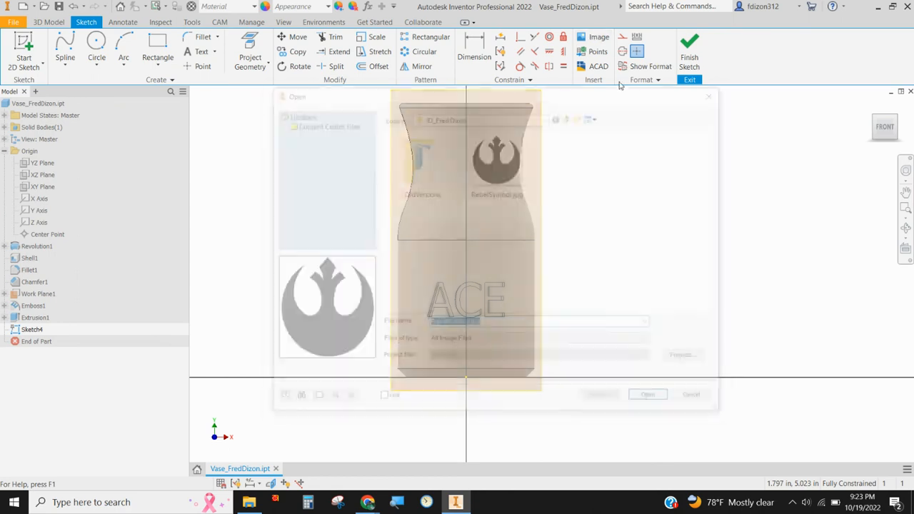
click(497, 163)
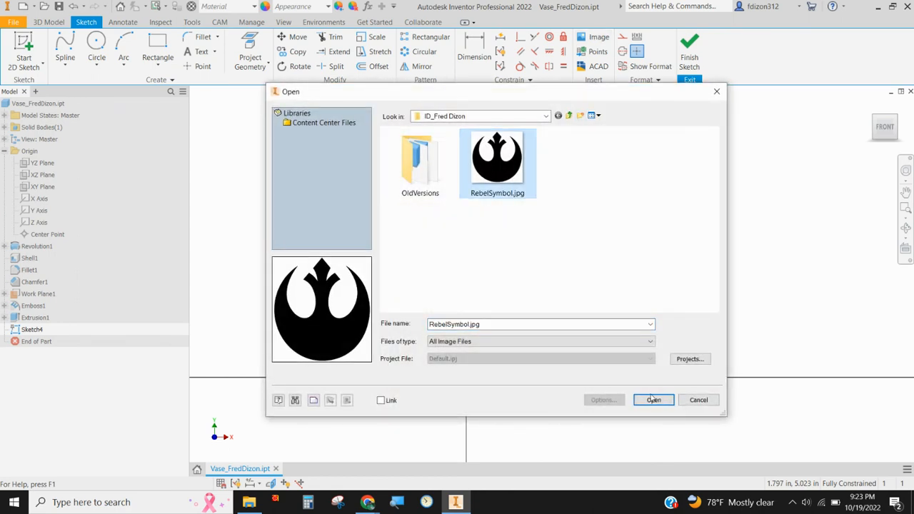
click(651, 399)
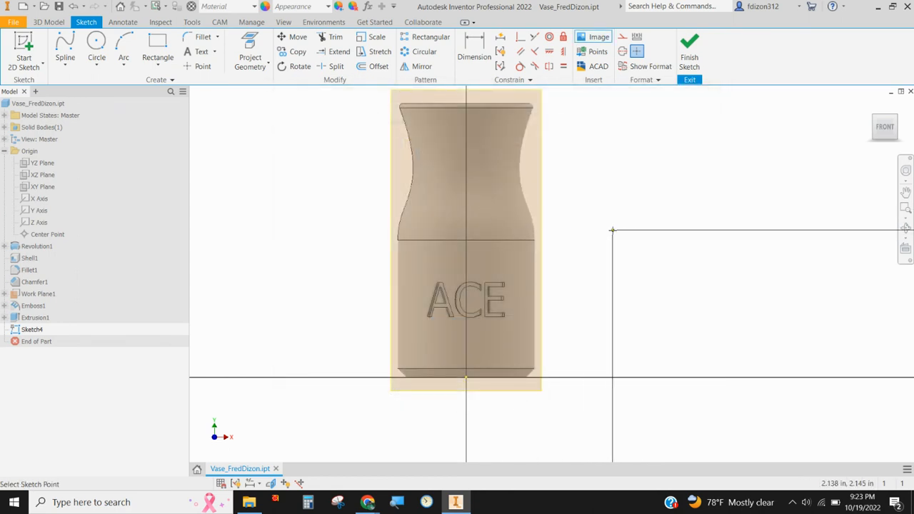
click(614, 227)
scroll(640, 283, down, 3)
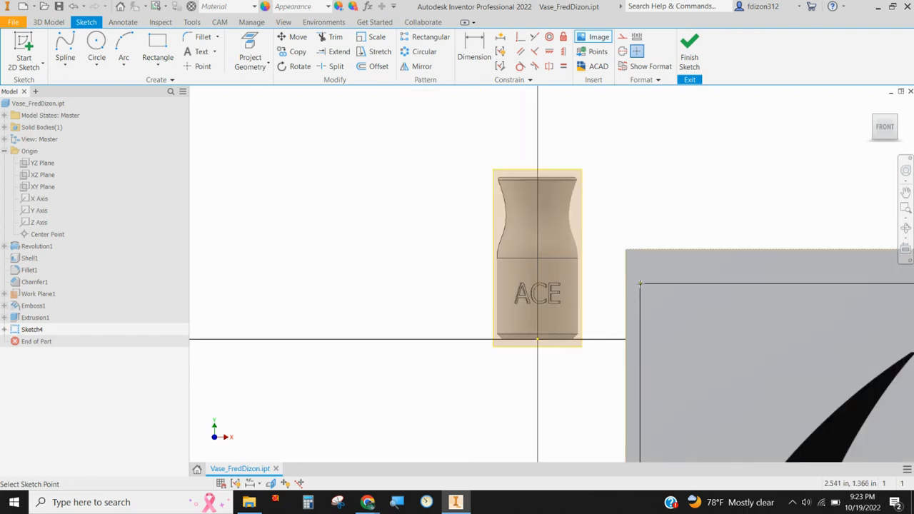
scroll(653, 297, down, 7)
middle_drag(727, 335, 599, 249)
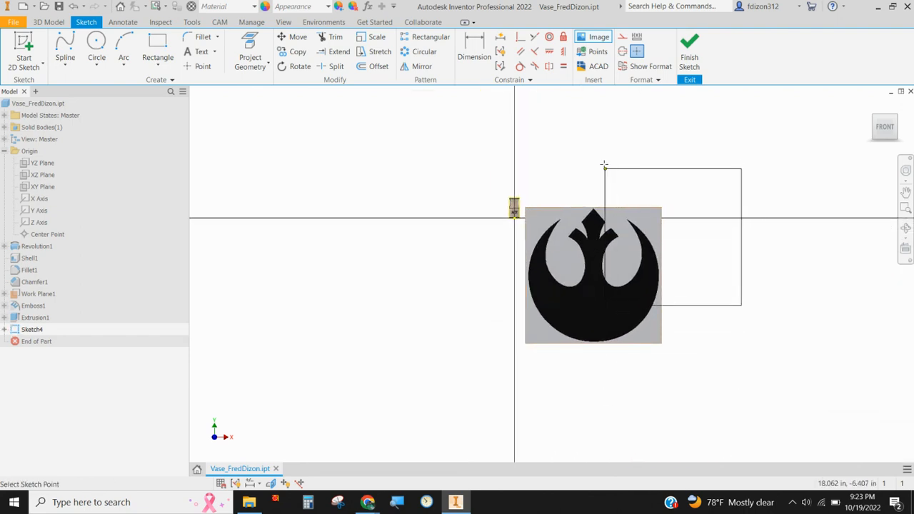
right_click(603, 163)
click(572, 163)
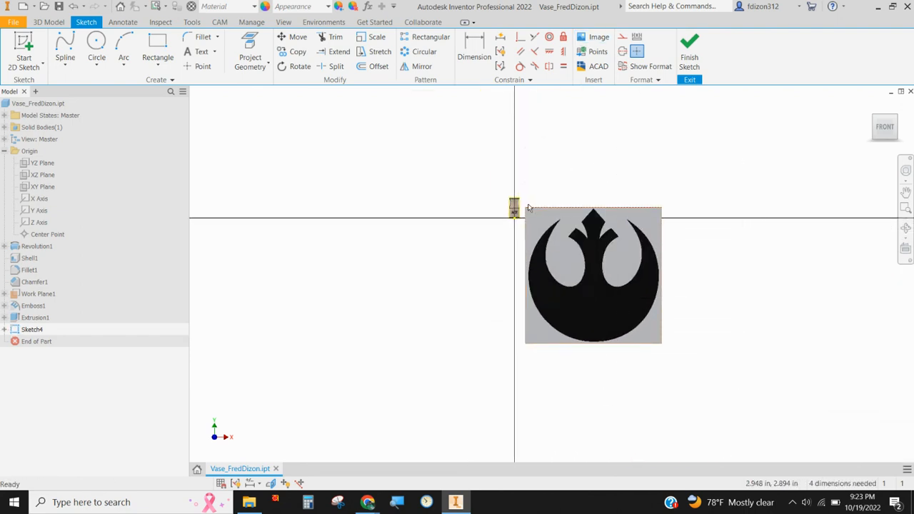
Step: Shrink the rebel symbol image to fit within the vase's lower body, centre it over the ACE text, and finish the sketch
mouse_move(525, 207)
mouse_down()
mouse_move(526, 329)
mouse_move(519, 214)
mouse_move(505, 219)
mouse_move(501, 242)
mouse_up()
scroll(516, 208, up, 5)
scroll(534, 232, down, 2)
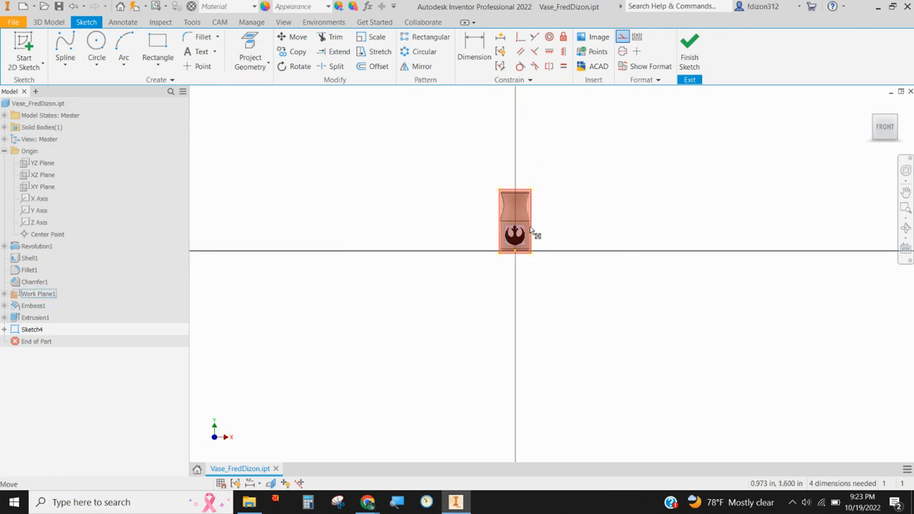
scroll(542, 230, up, 5)
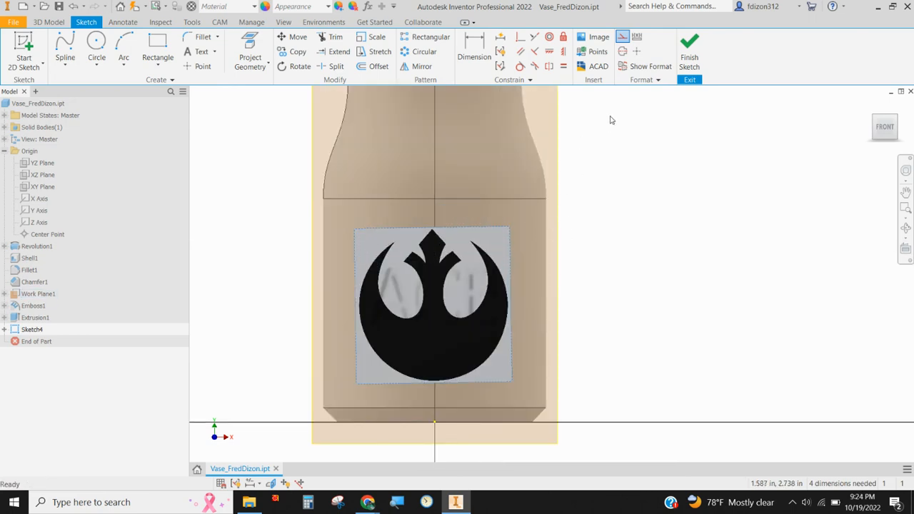
click(690, 50)
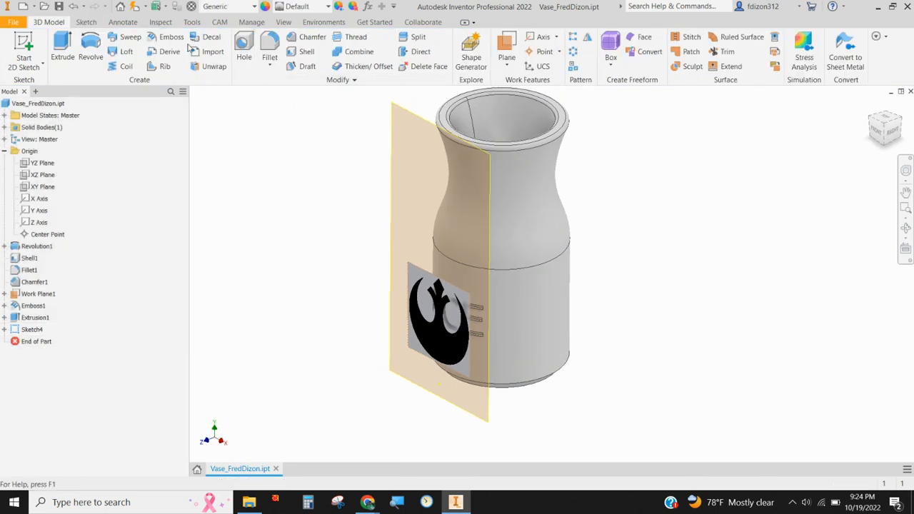
Step: Try to apply the symbol image as a decal wrapped onto the vase's lower cylindrical face over ACE, and undo it
click(196, 39)
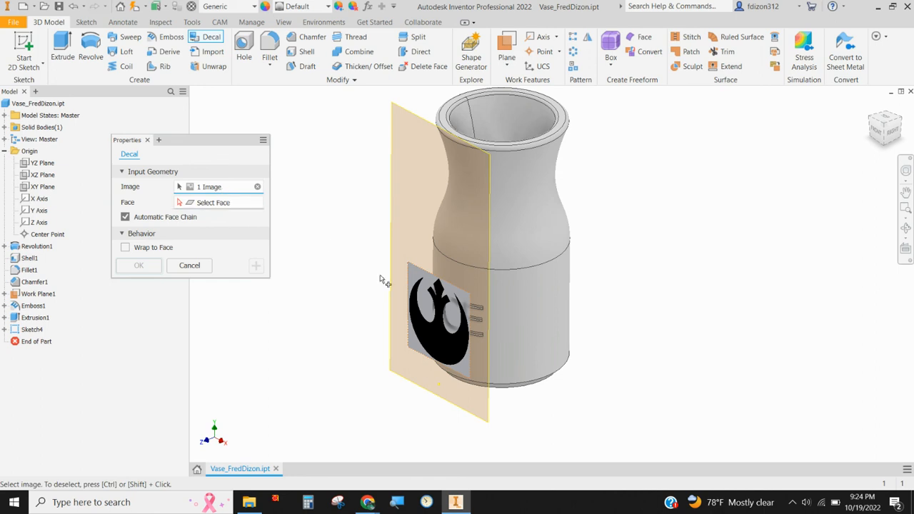
click(442, 347)
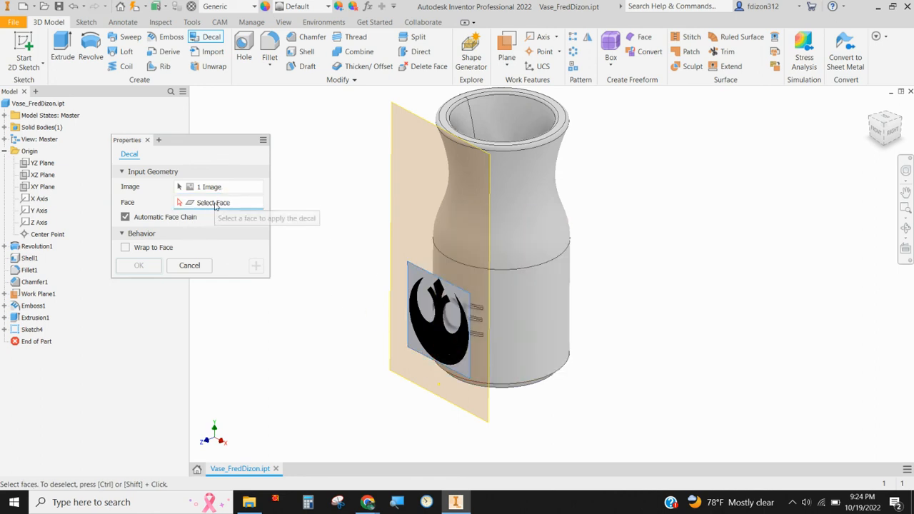
click(542, 323)
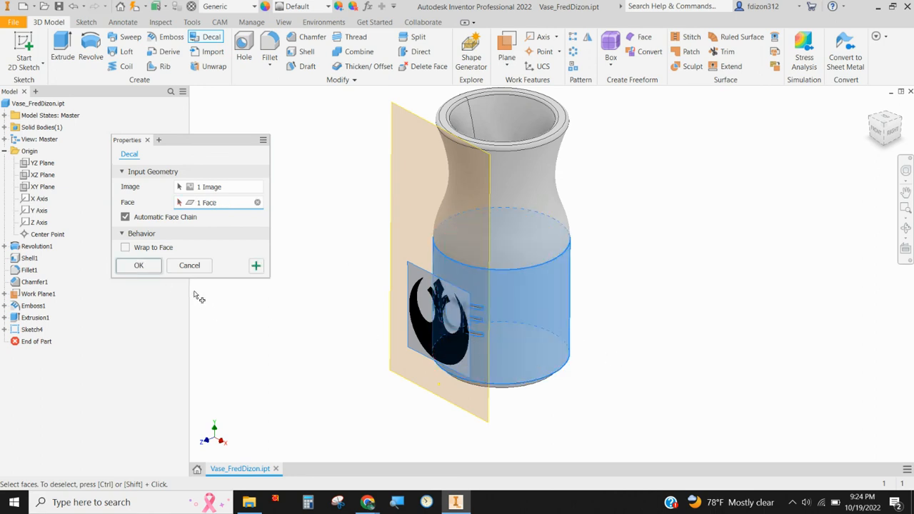
click(126, 248)
click(139, 266)
shift+middle_drag(308, 335, 400, 317)
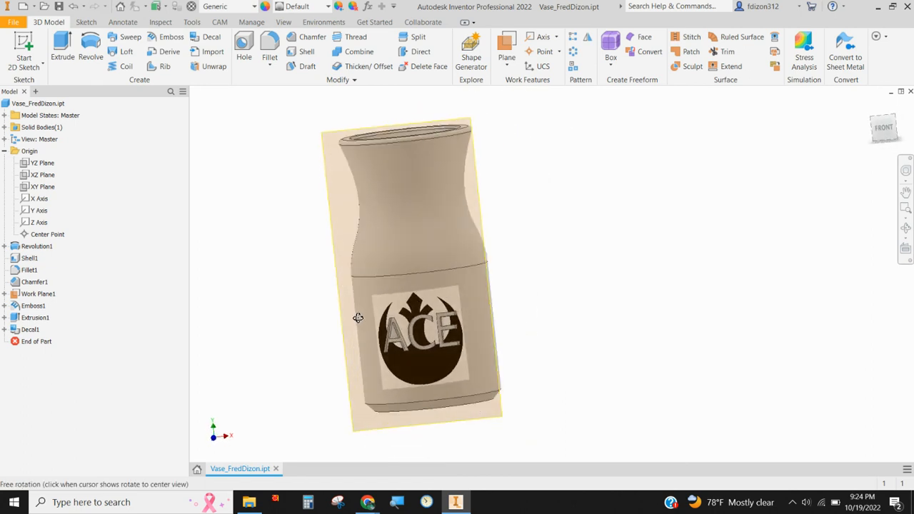
shift+middle_drag(543, 332, 426, 359)
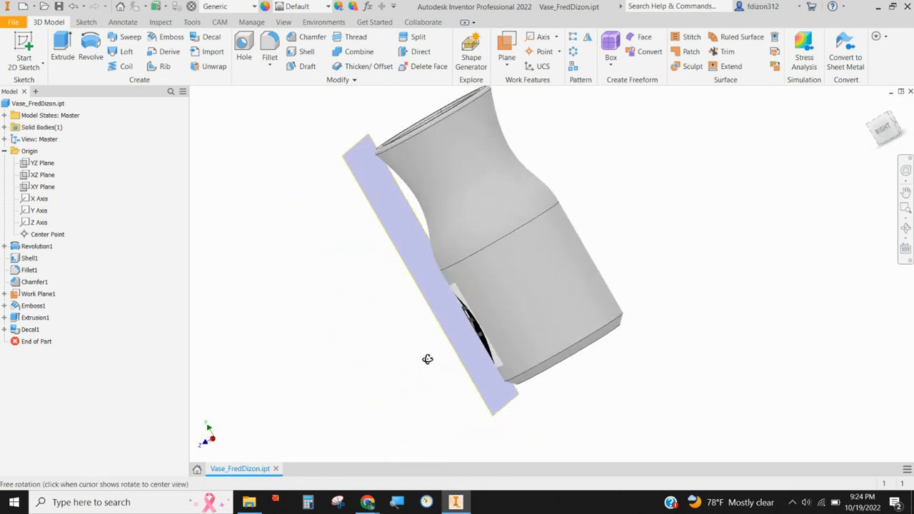
shift+middle_drag(577, 280, 473, 309)
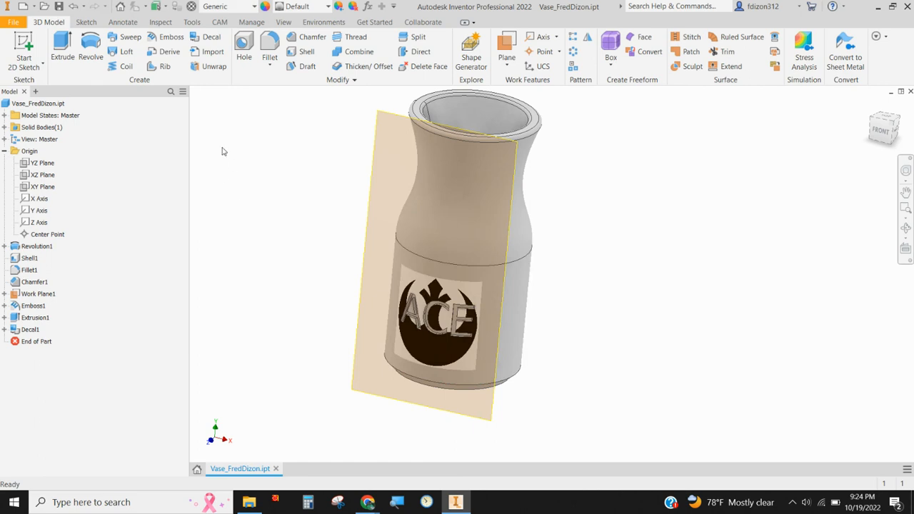
click(74, 6)
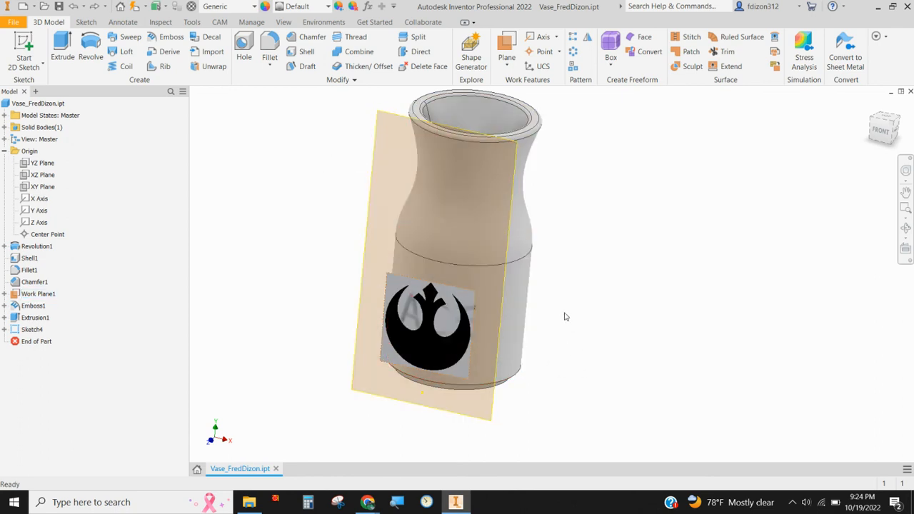
Step: Edit the image sketch to move the rebel symbol off ACE to just beyond the vase's right side, and finish the sketch
double_click(19, 329)
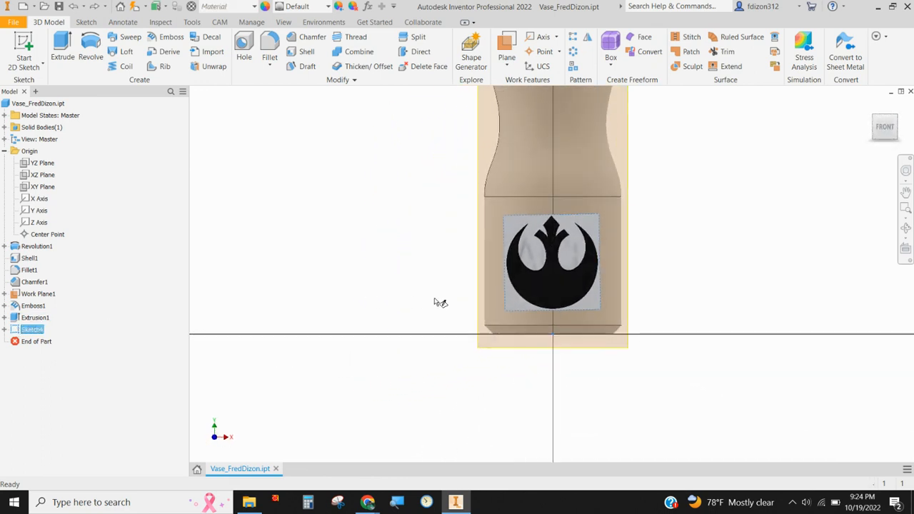
drag(583, 273, 687, 271)
drag(686, 268, 680, 274)
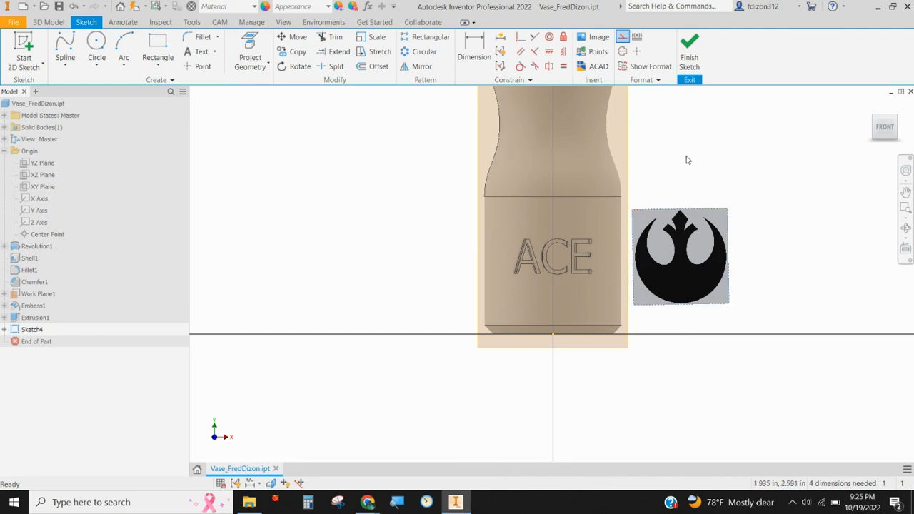
drag(682, 267, 822, 257)
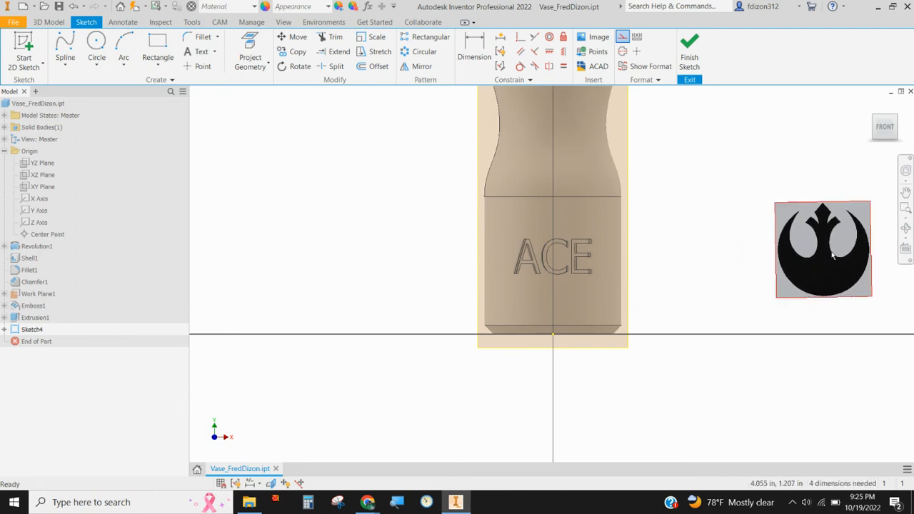
drag(832, 257, 706, 266)
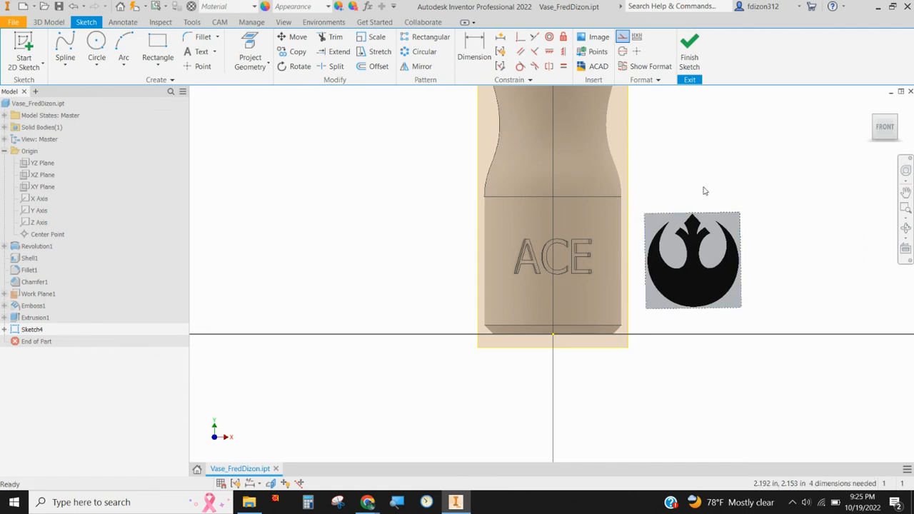
click(689, 57)
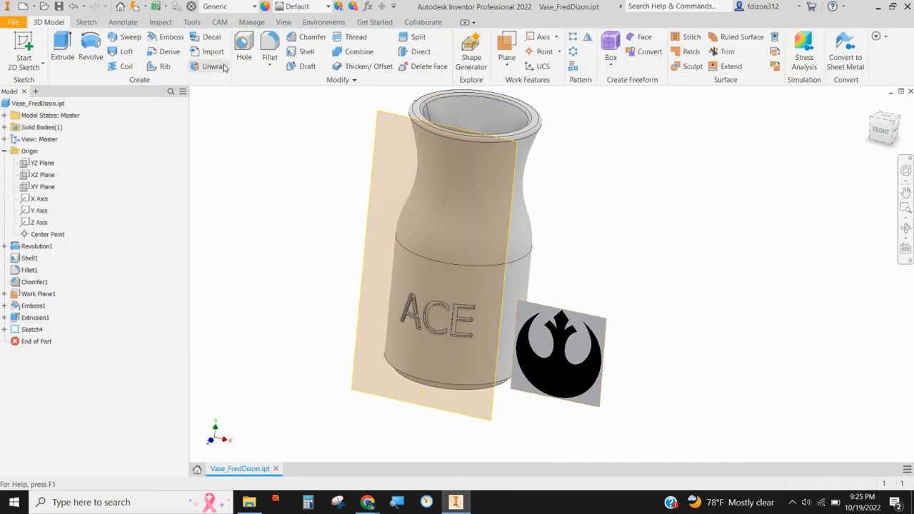
Step: Create a decal from the rebel symbol image on the vase's lower cylindrical face with Wrap to Face enabled
click(211, 40)
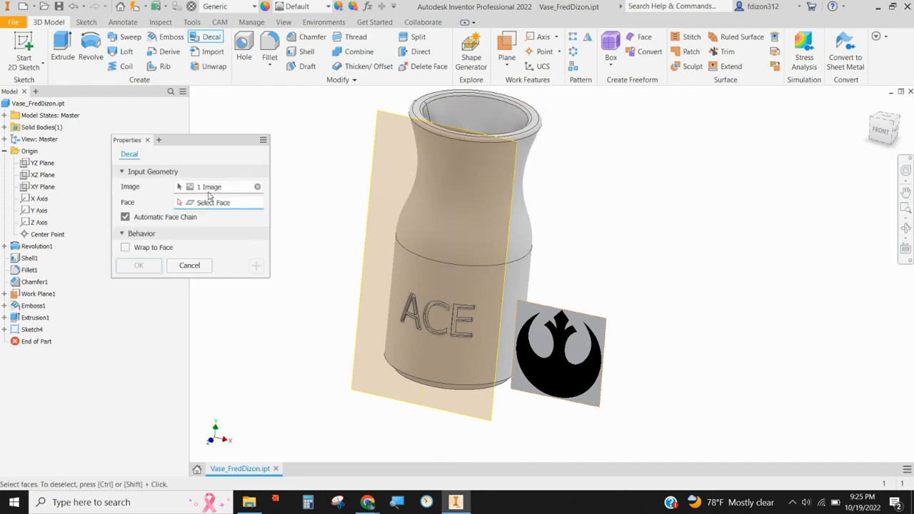
click(568, 378)
click(509, 289)
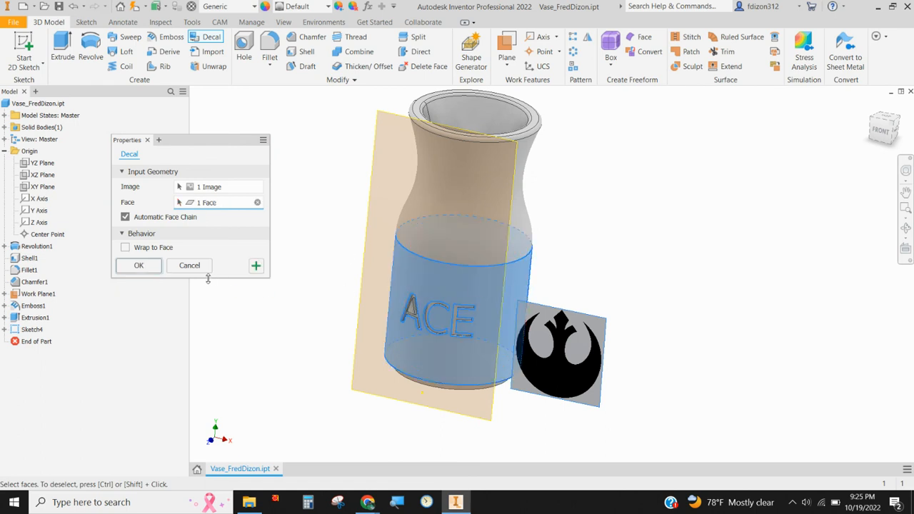
click(127, 247)
click(139, 266)
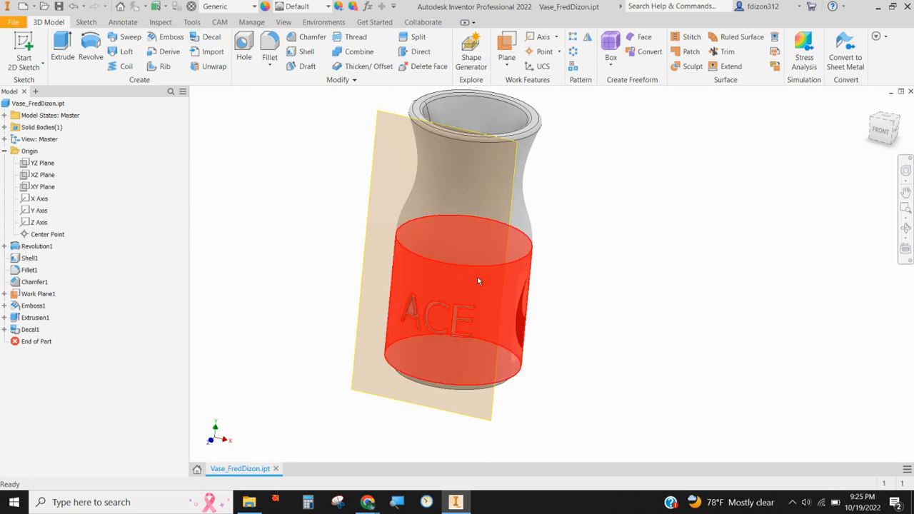
Step: Hide Work Plane1 and return the vase to the home view
shift+middle_drag(643, 340, 559, 296)
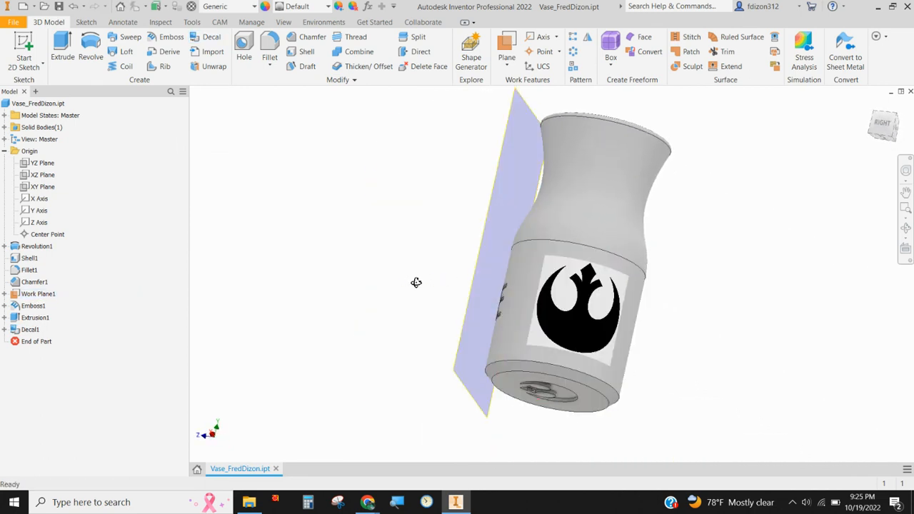
shift+middle_drag(416, 283, 511, 258)
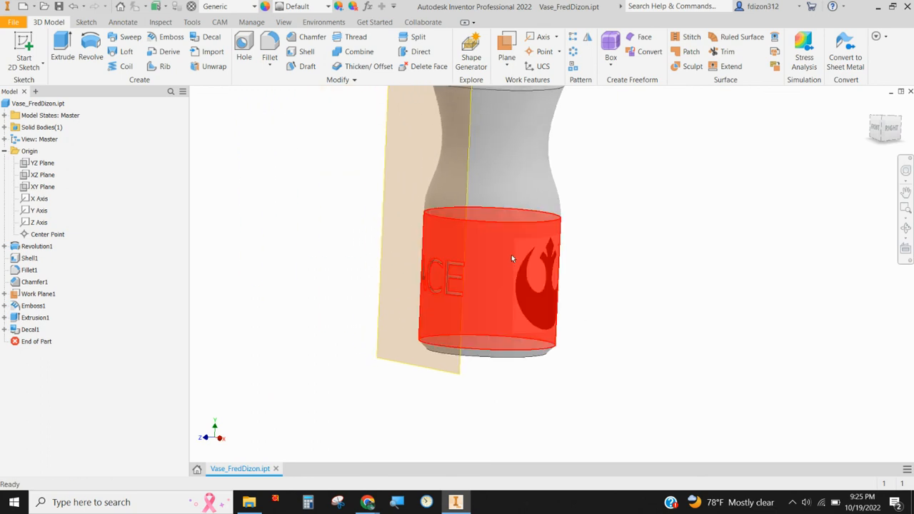
middle_drag(383, 225, 399, 273)
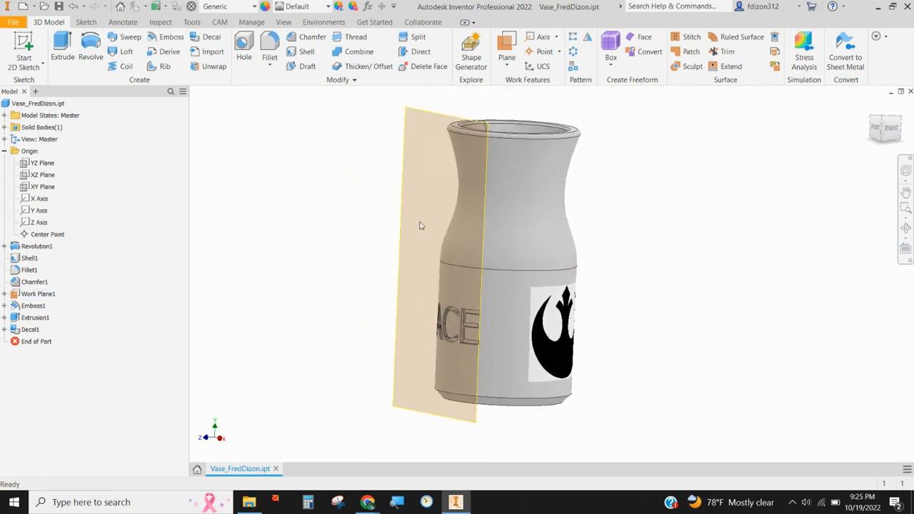
right_click(29, 297)
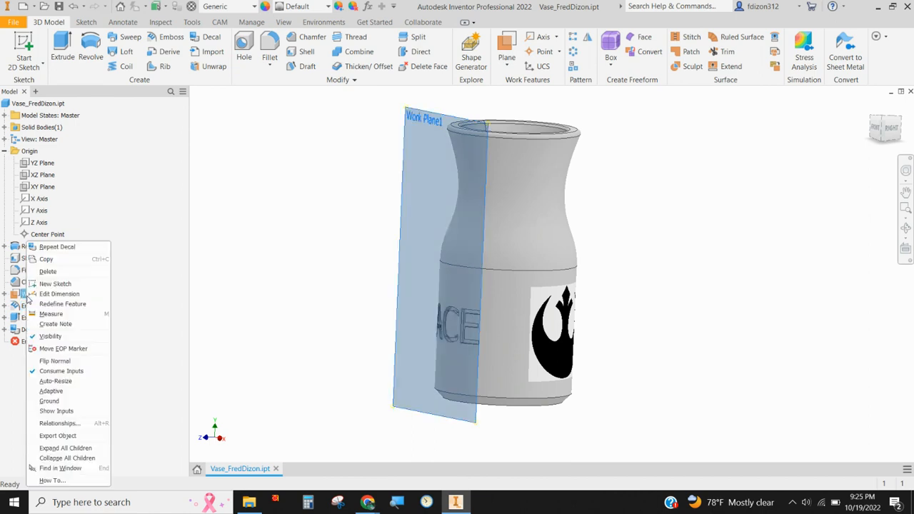
click(52, 341)
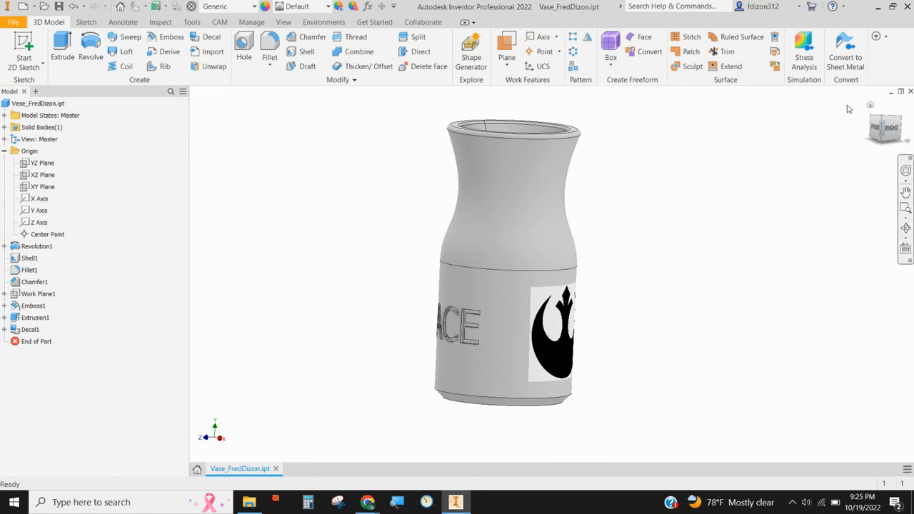
click(869, 105)
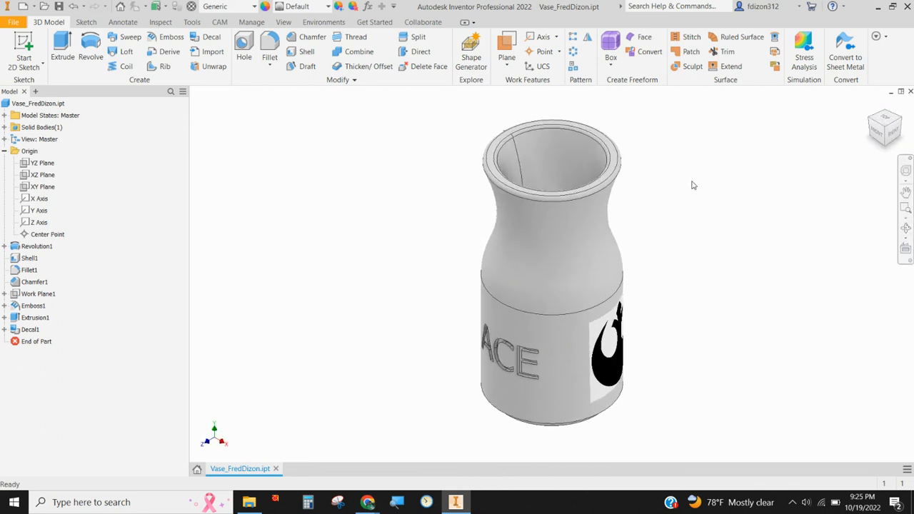